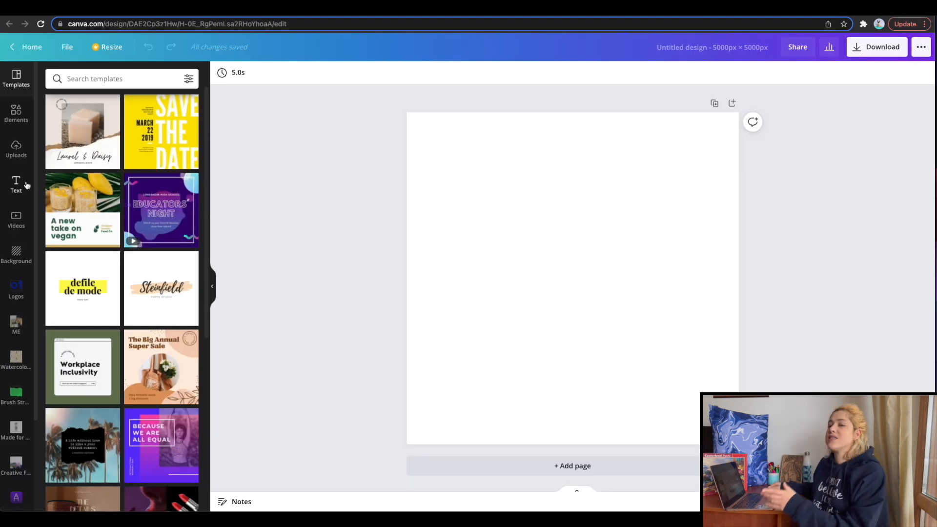
Search the elements for "pride" and add the rainbow-striped heart to the page.
left_click(16, 112)
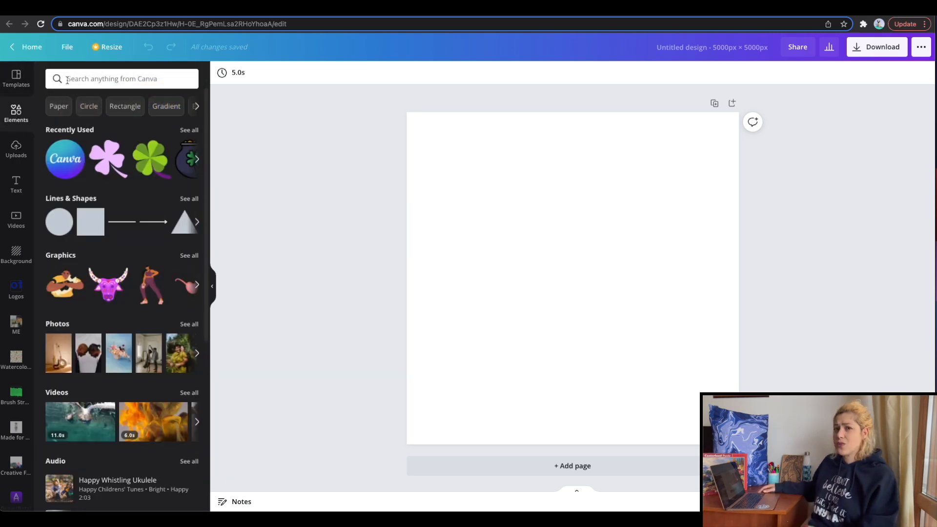
left_click(67, 80)
type("pride")
key("Return")
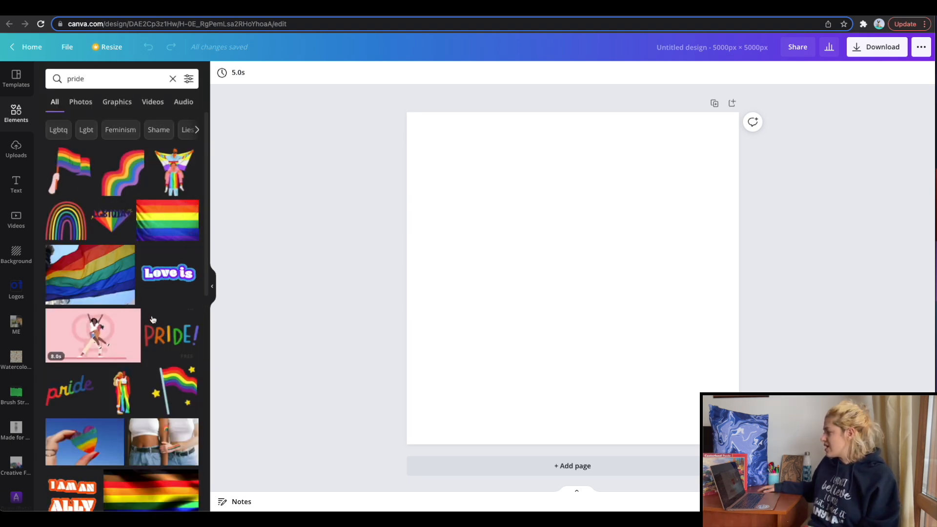
scroll(105, 231, "down", 3)
scroll(105, 230, "down", 4)
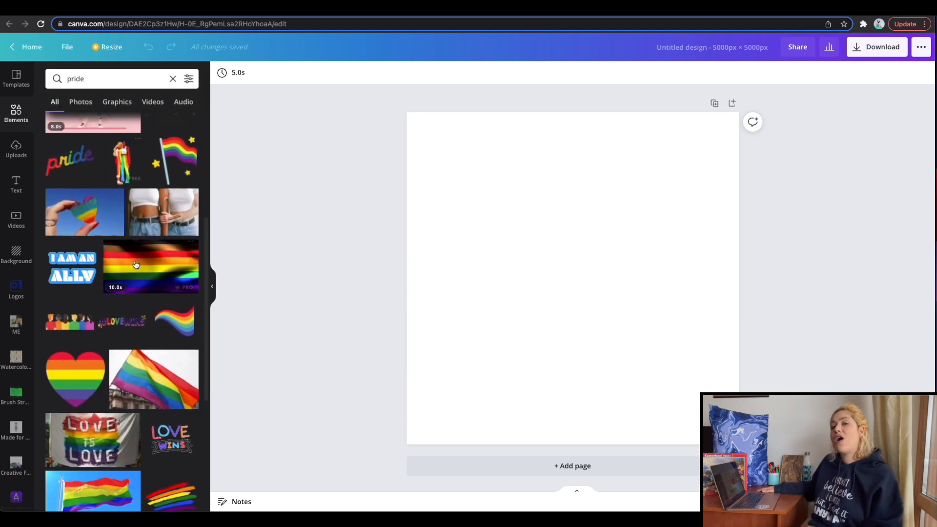
left_click(87, 321)
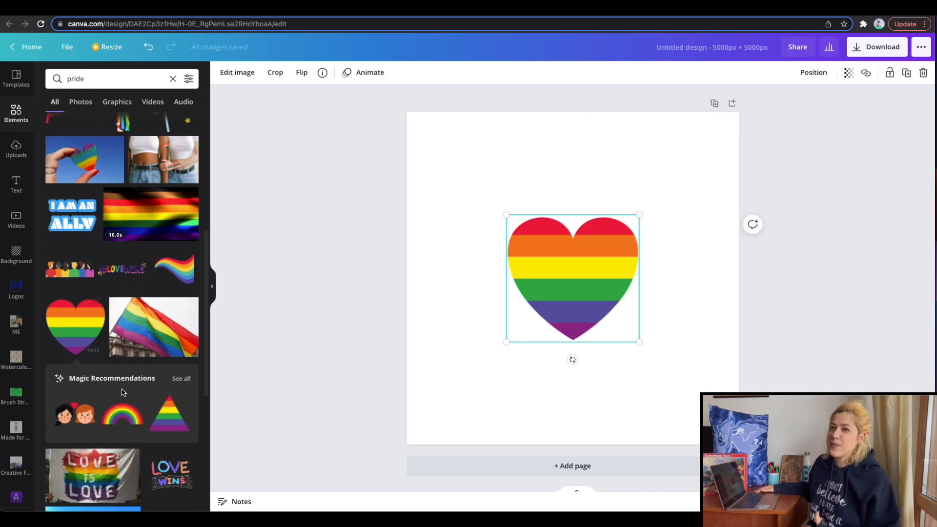
Look through the full set of magic recommendations related to the rainbow heart.
left_click(177, 379)
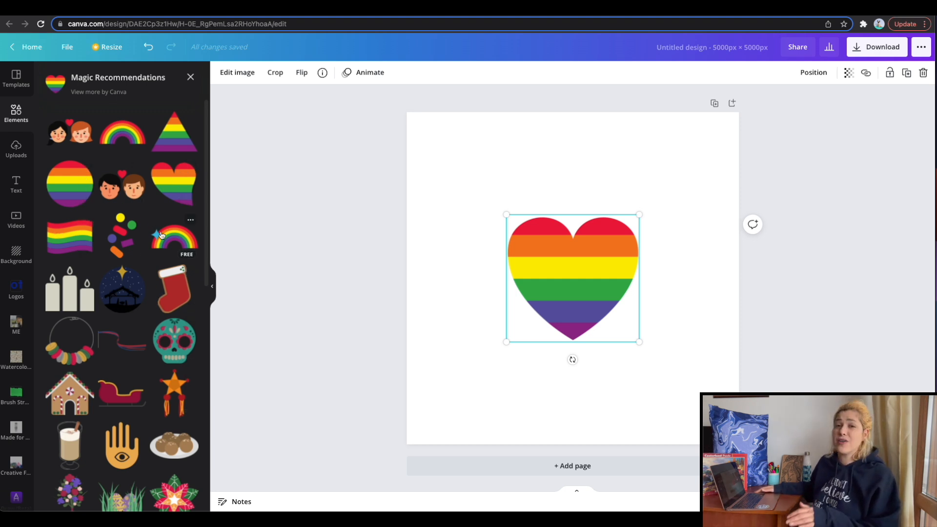
scroll(162, 236, "down", 5)
scroll(161, 236, "down", 3)
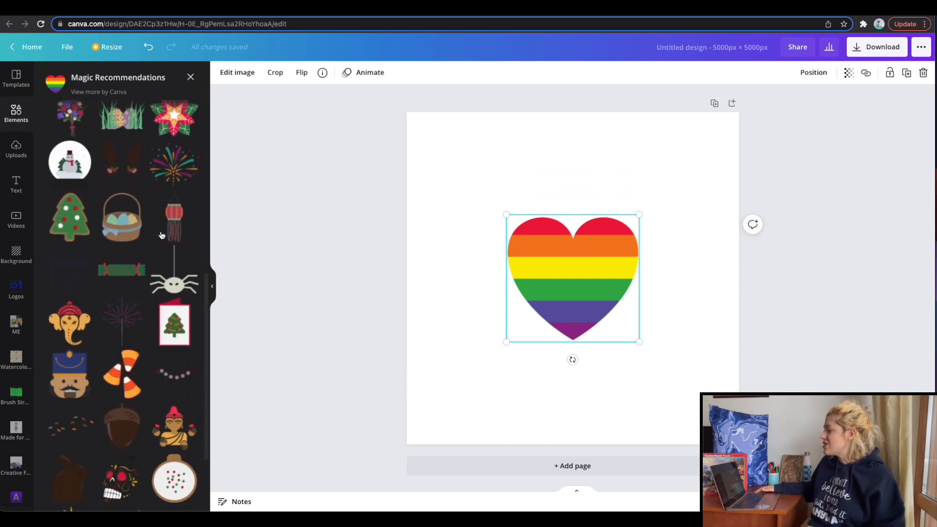
scroll(162, 236, "up", 8)
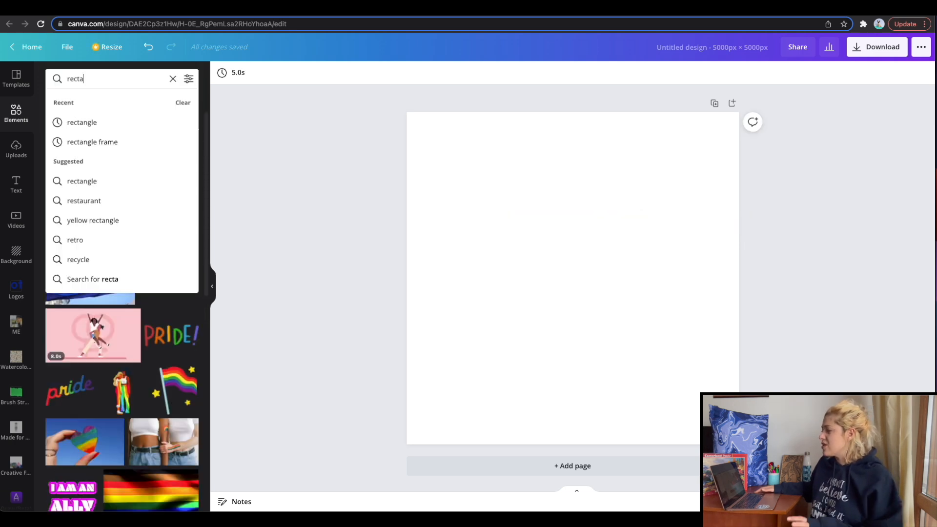
Search the elements for "rectangle" and add the long, thin solid rectangle to the page.
type("ngle")
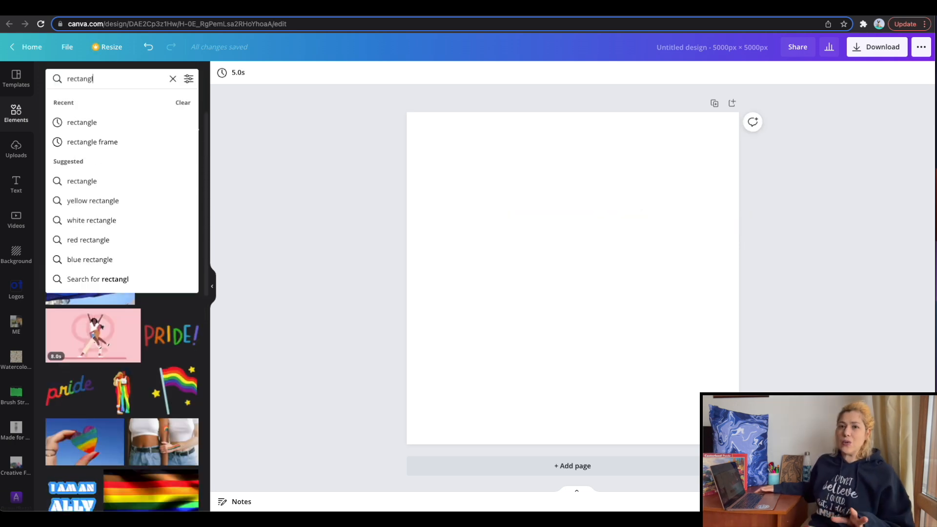
key("Return")
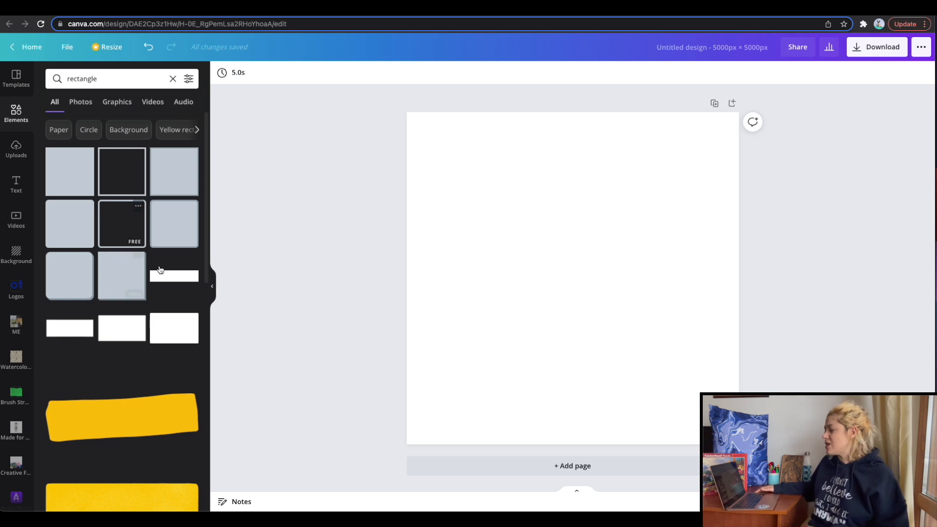
left_click(175, 281)
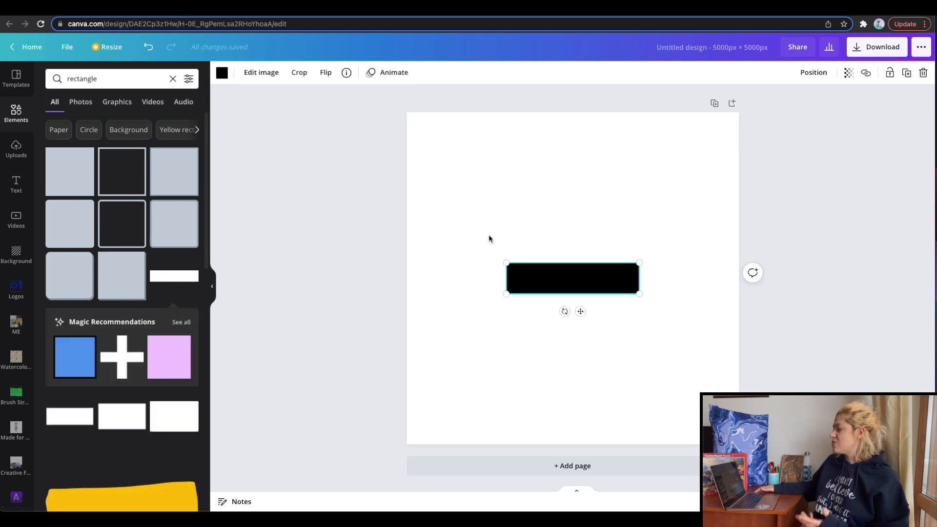
Try positioning the rectangle as a stripe along the page's upper edge, and delete it.
left_click_drag(533, 279, 429, 125)
left_click_drag(535, 144, 760, 194)
key("Delete")
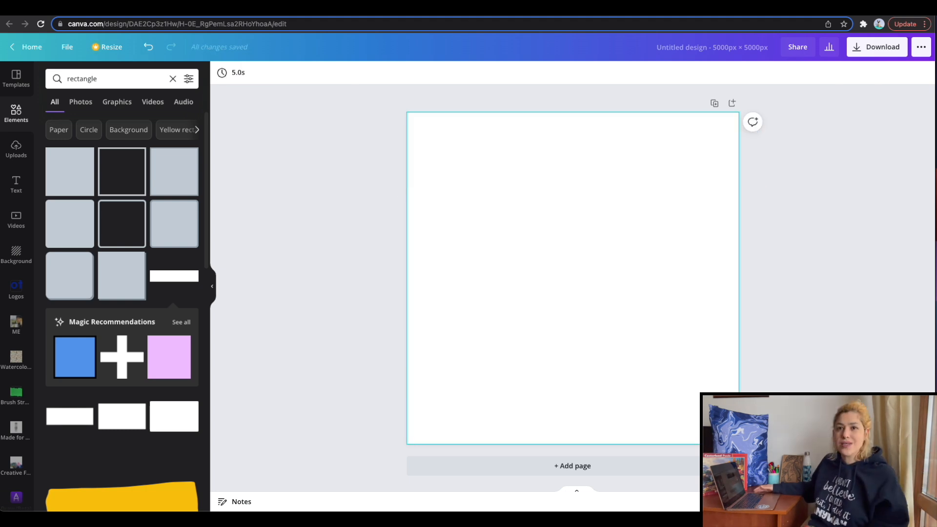
Add the long, thin rectangle again and stretch it across the full width of the page.
left_click(173, 277)
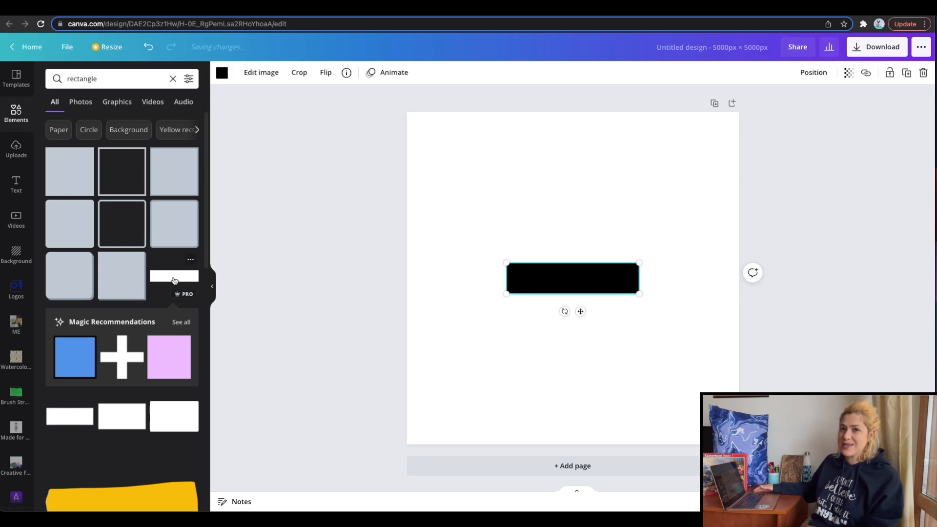
left_click_drag(508, 293, 409, 320)
left_click_drag(638, 316, 738, 329)
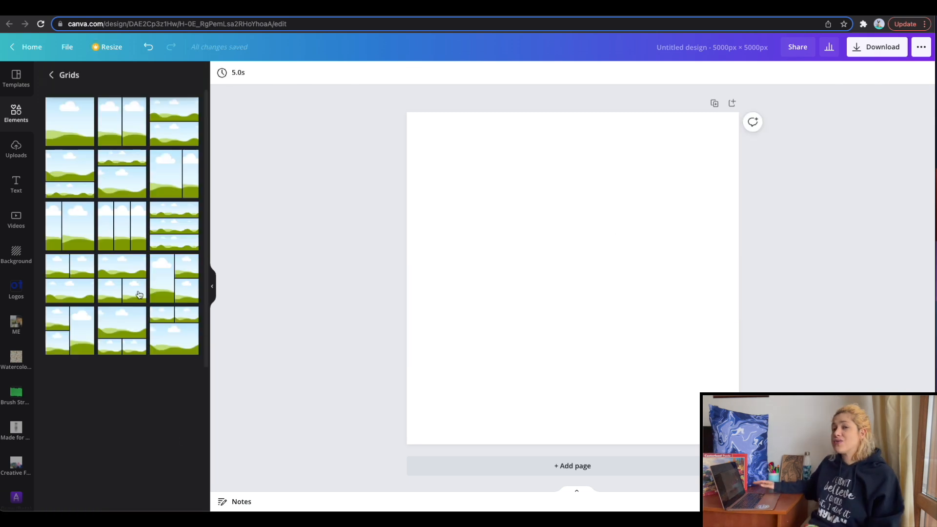
Add the grid of six equal horizontal rows to the page and reduce its grid spacing to the minimum.
scroll(139, 295, "down", 5)
scroll(139, 295, "down", 4)
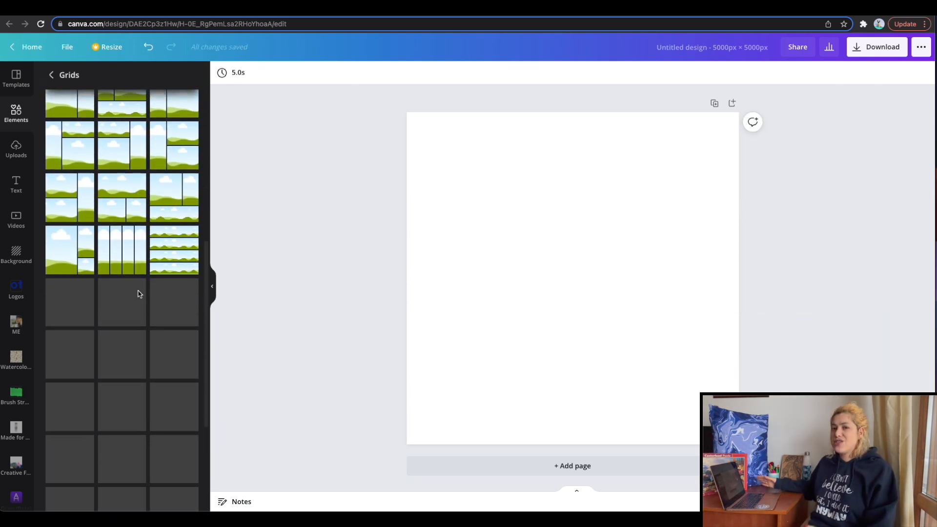
scroll(139, 295, "down", 4)
scroll(134, 328, "down", 5)
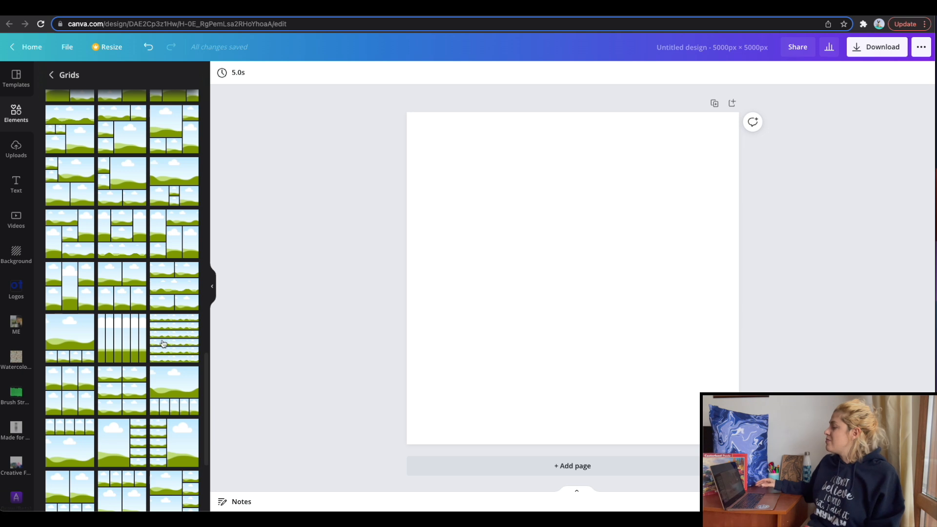
left_click(163, 343)
left_click(256, 72)
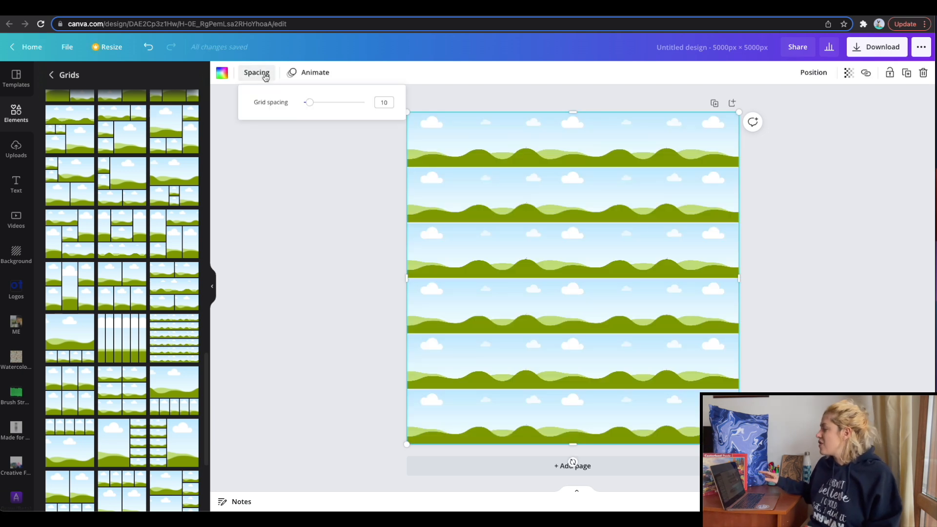
left_click_drag(314, 101, 259, 100)
Fill the grid's first row with light red and its second row with light orange from the default colors.
left_click(461, 140)
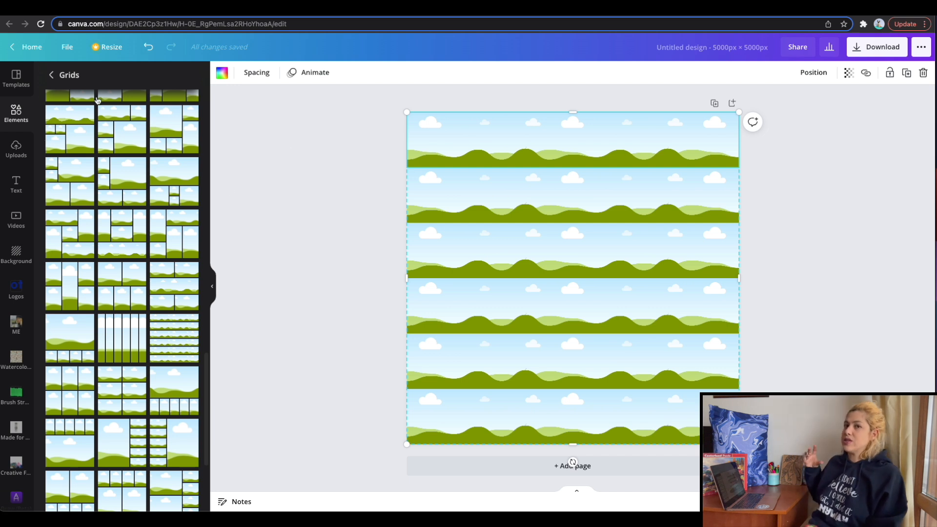
left_click(51, 75)
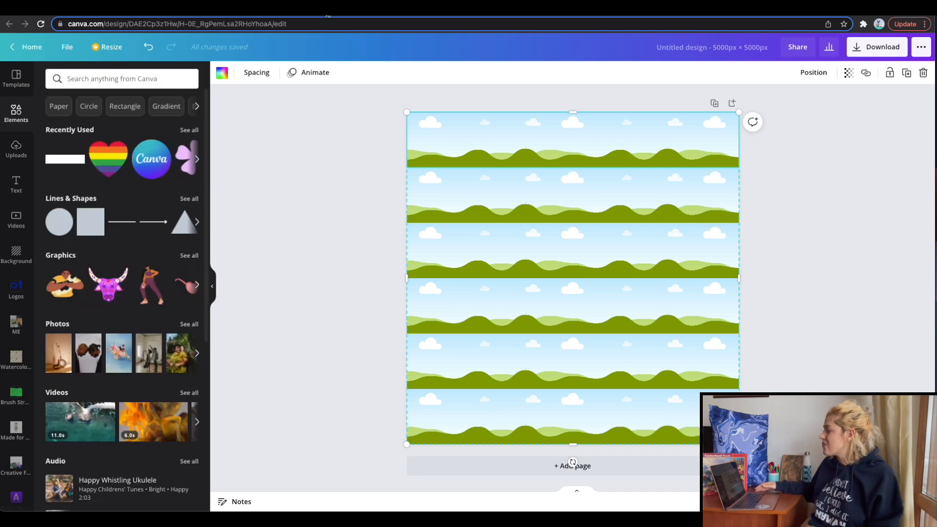
left_click(222, 74)
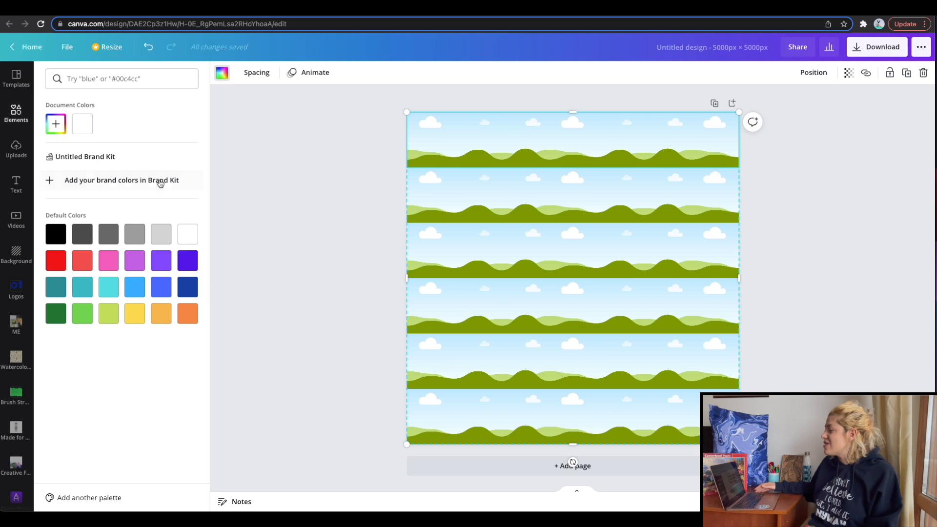
left_click(79, 260)
left_click(441, 175)
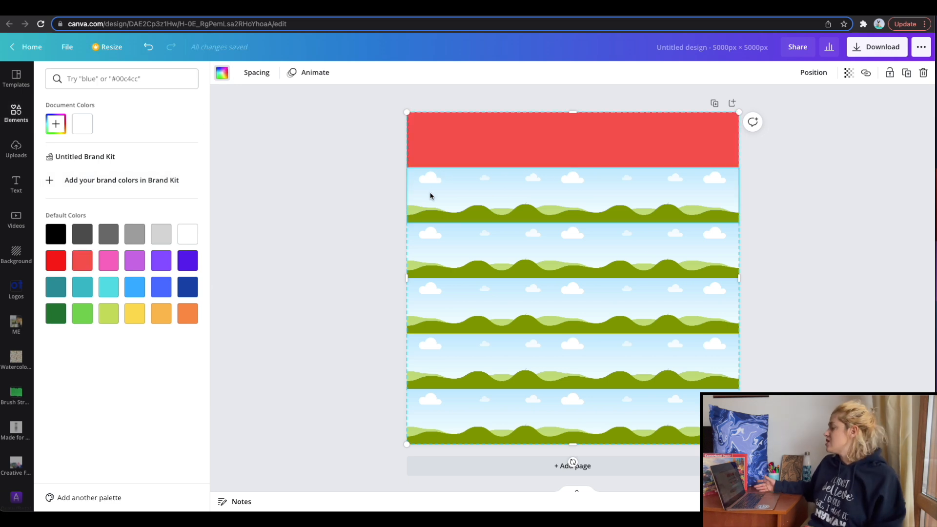
left_click(188, 313)
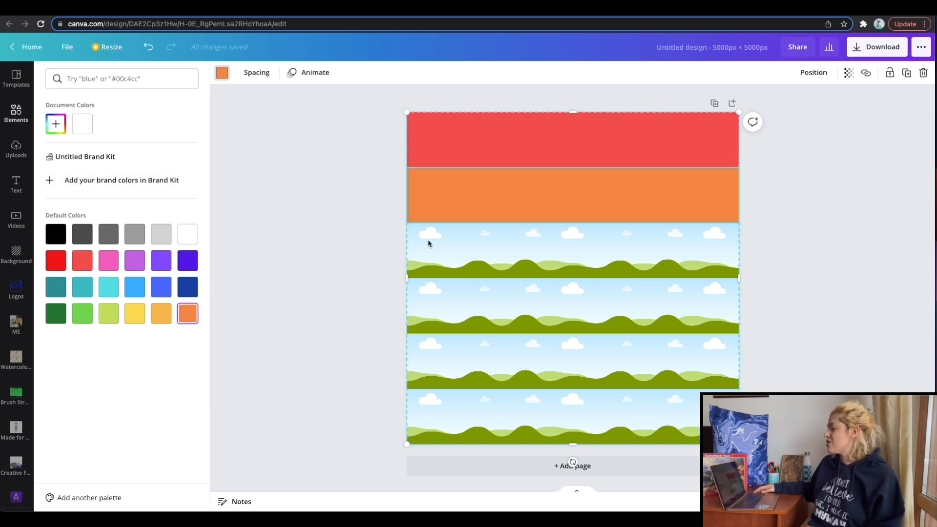
left_click(165, 314)
Fill the grid's third row with yellow and its fourth row with lime green from the default colors.
left_click(453, 259)
left_click(135, 318)
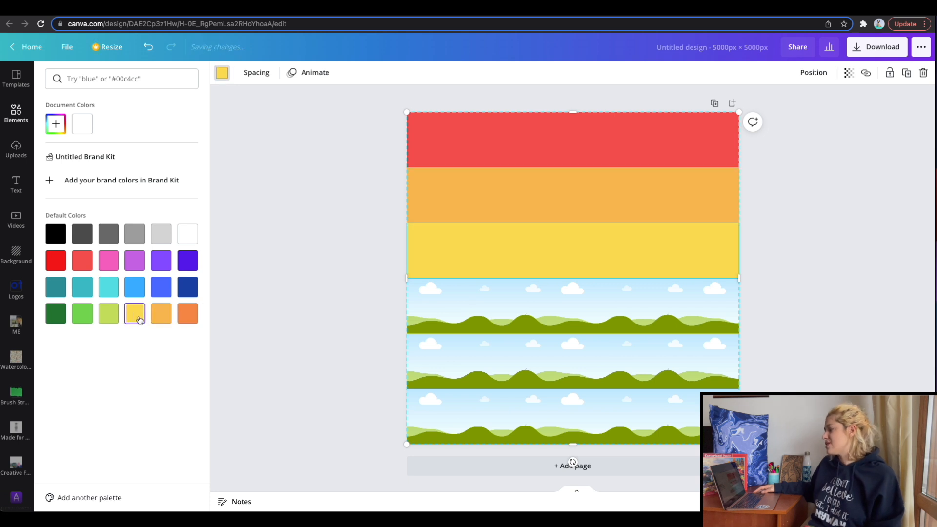
left_click(436, 312)
left_click(109, 314)
Fill the grid's fifth row with light blue and its sixth row with violet from the default colors.
left_click(455, 371)
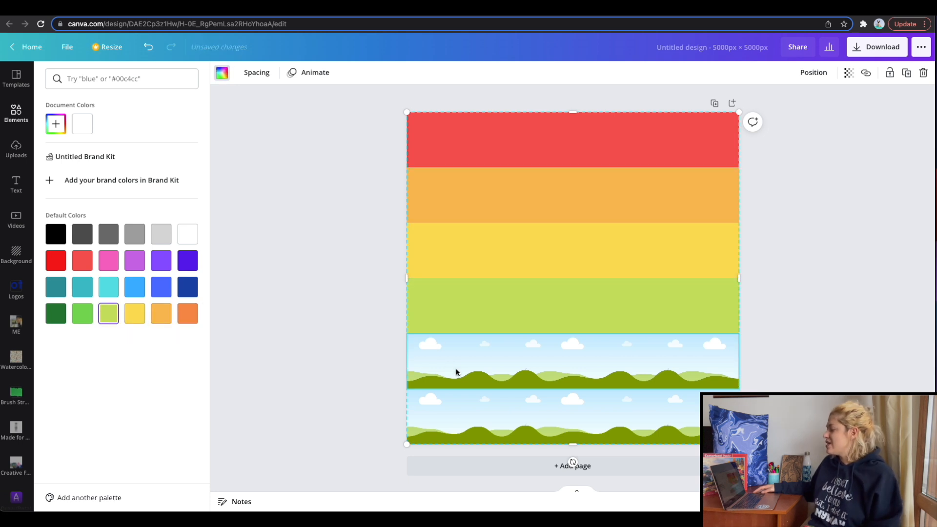
left_click(135, 287)
left_click(450, 406)
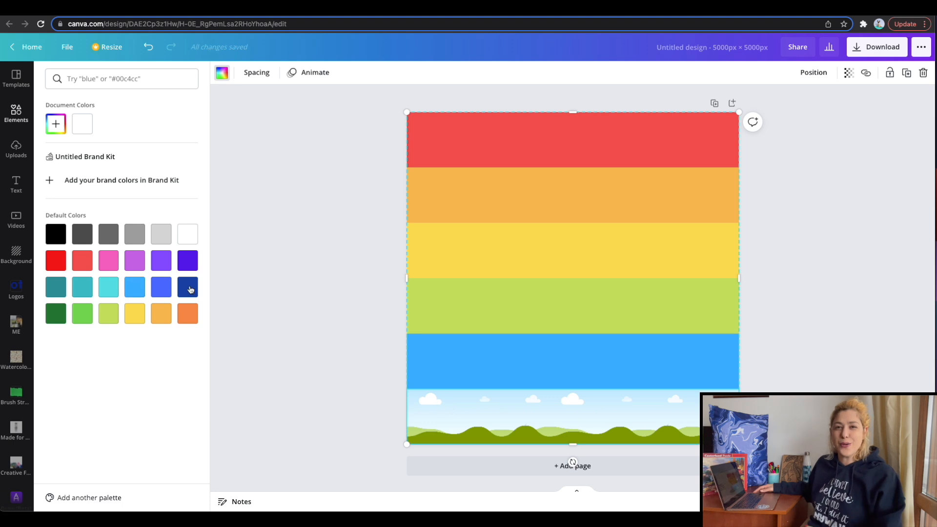
left_click(164, 261)
Deselect the finished rainbow grid and duplicate its page.
left_click(359, 288)
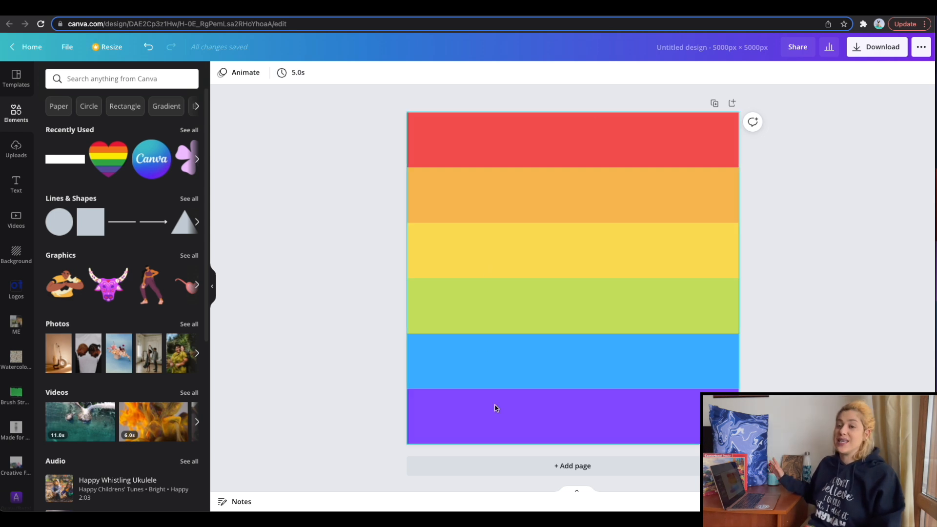
left_click(715, 104)
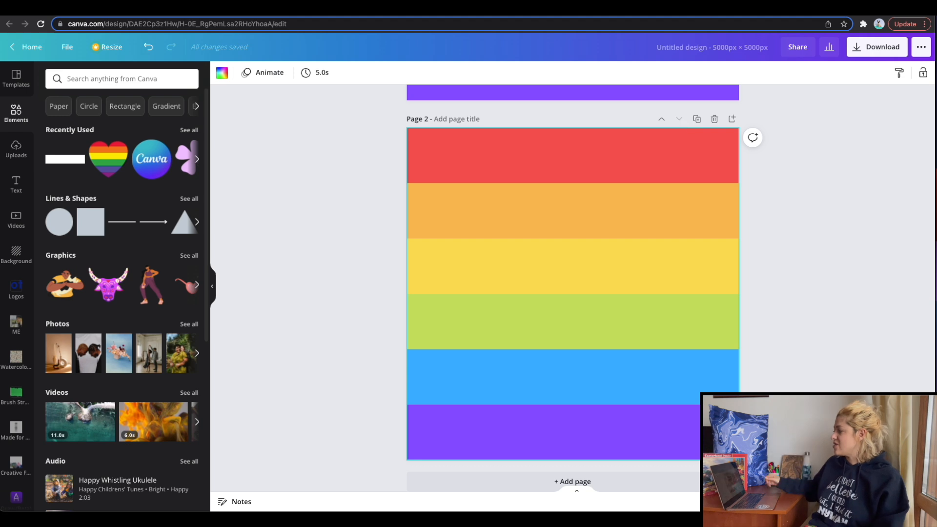
Check the pride flag variations in the San Francisco Chronicle article and return to the 5000px square Canva design.
key("ctrl+Tab")
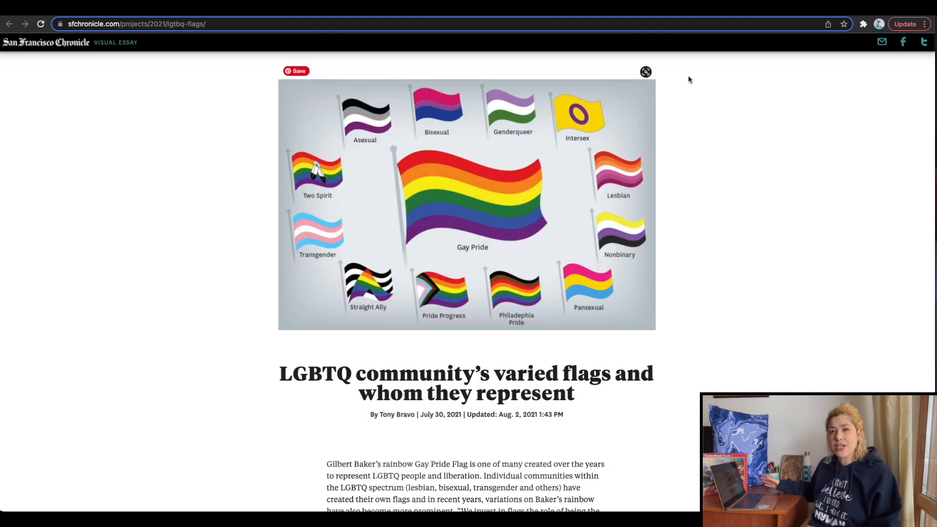
left_click(777, 9)
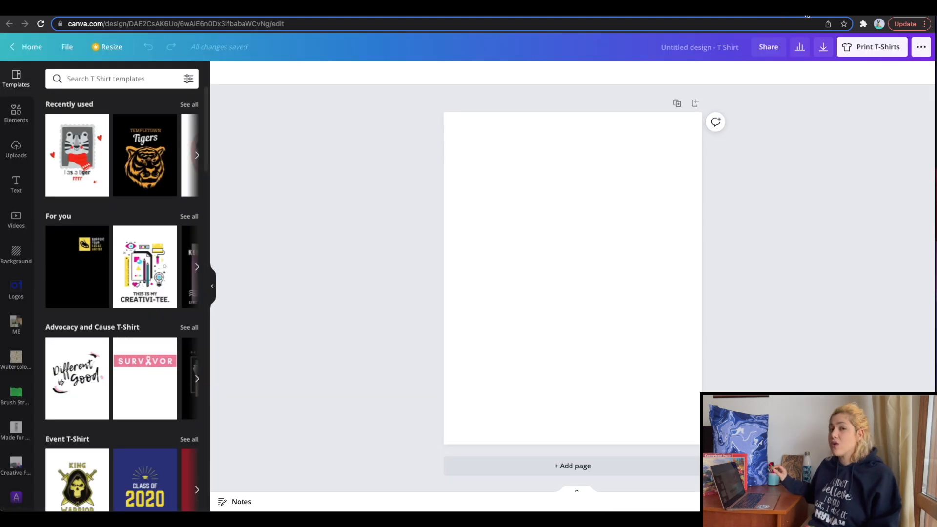
left_click(837, 8)
Recolor the first row of the striped grid on page 2 to the default pink.
left_click(483, 171)
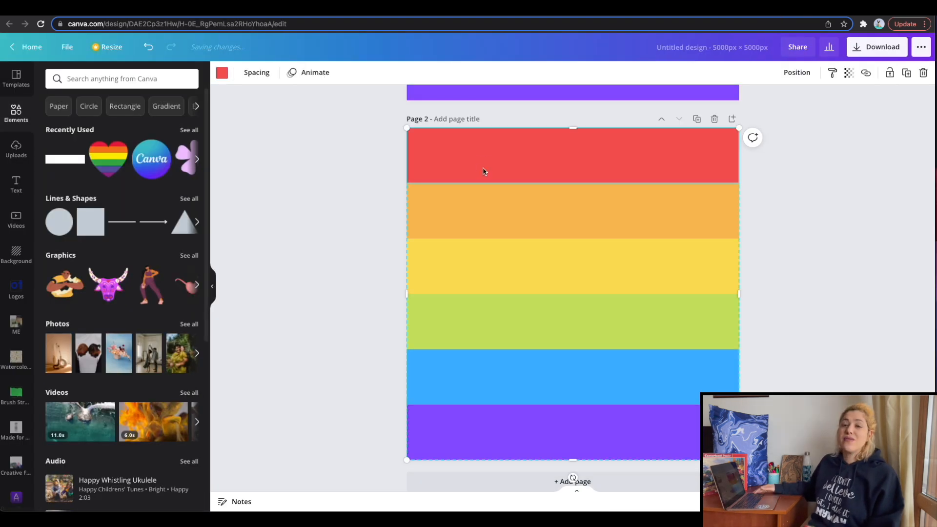
left_click(222, 72)
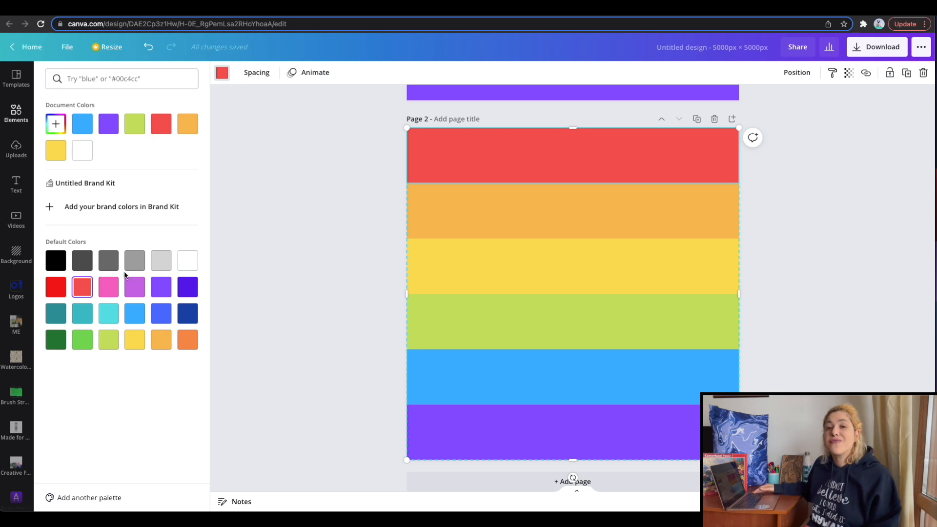
left_click(108, 287)
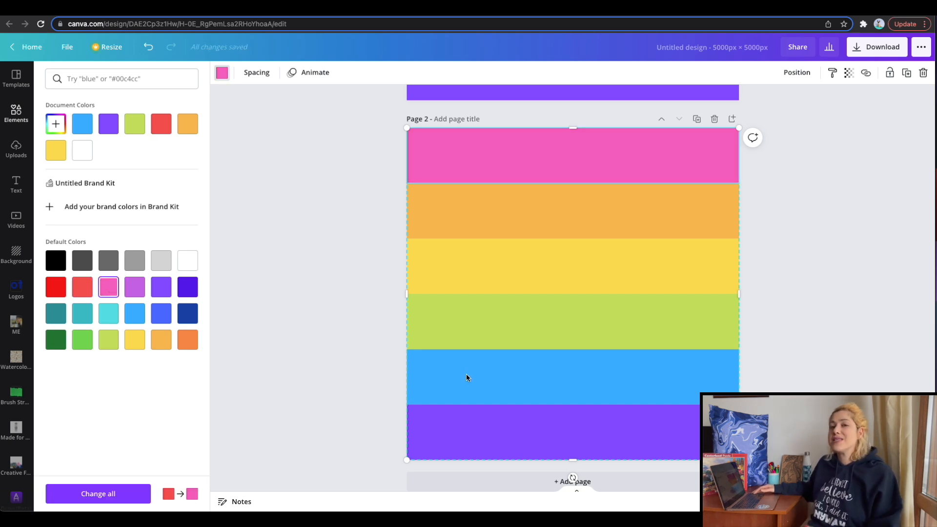
Recolor the second row on page 2 to pink and lighten it to about #FF86D0 as a custom color.
left_click(471, 214)
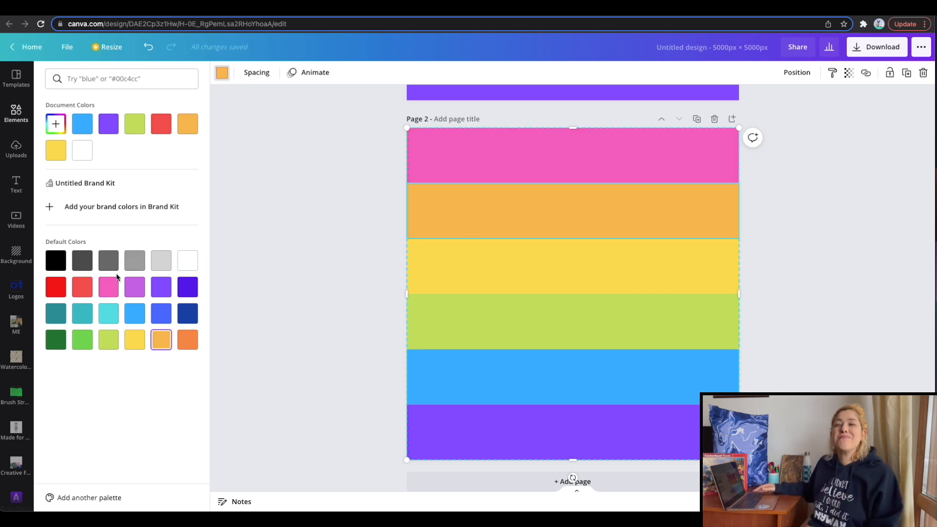
left_click(105, 288)
left_click(55, 131)
left_click_drag(132, 149, 116, 144)
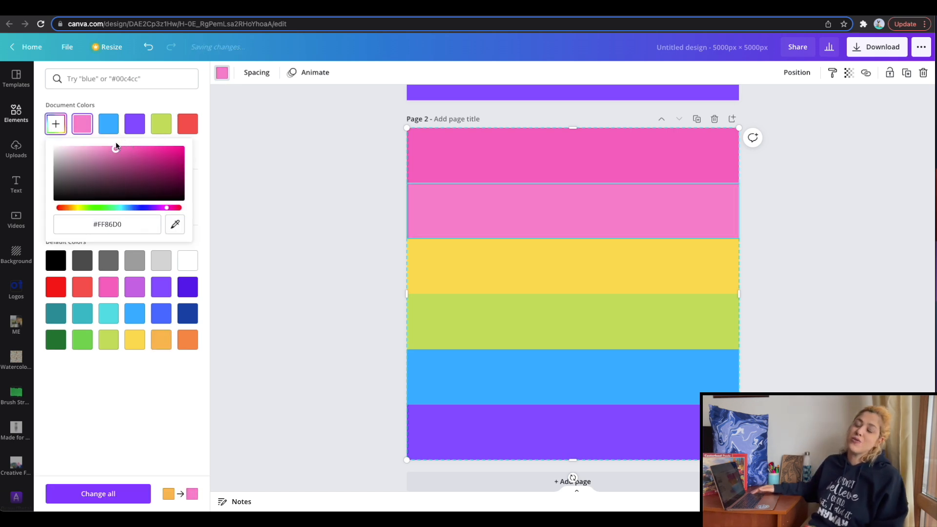
Recolor the fourth row on page 2 to yellow and lighten it to about #FFE168 as a custom color.
left_click(441, 325)
left_click(134, 340)
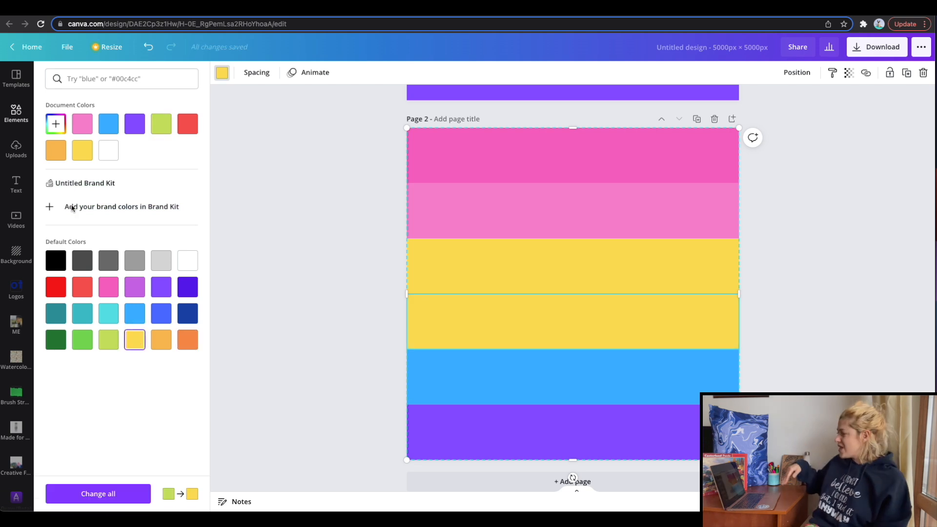
left_click(58, 130)
left_click_drag(141, 149, 130, 145)
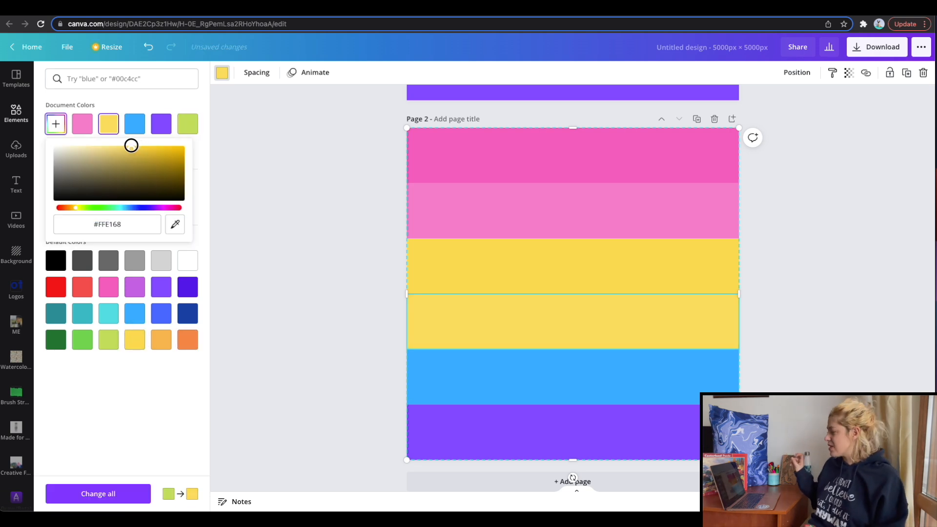
Recolor the sixth row on page 2 to the default light blue and lighten it further as a custom color.
left_click(441, 430)
left_click(135, 313)
left_click(56, 129)
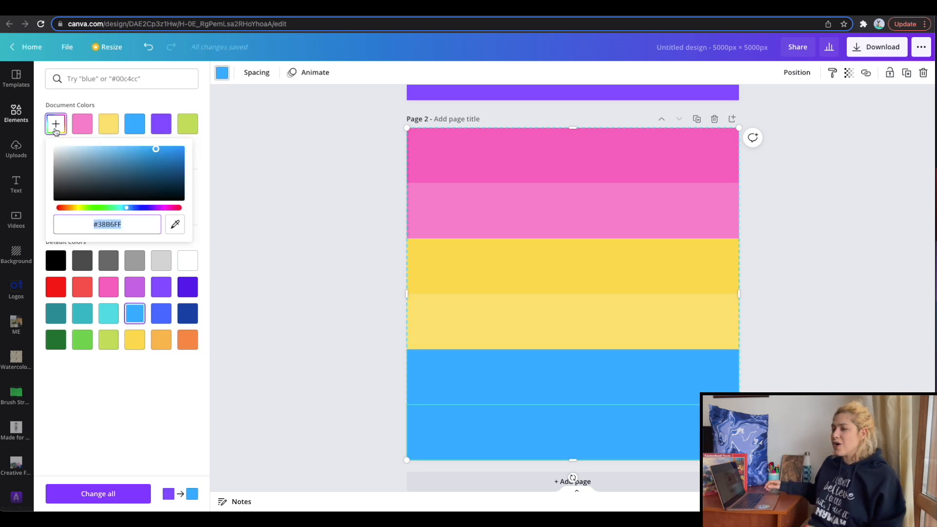
left_click_drag(157, 150, 134, 145)
left_click(292, 240)
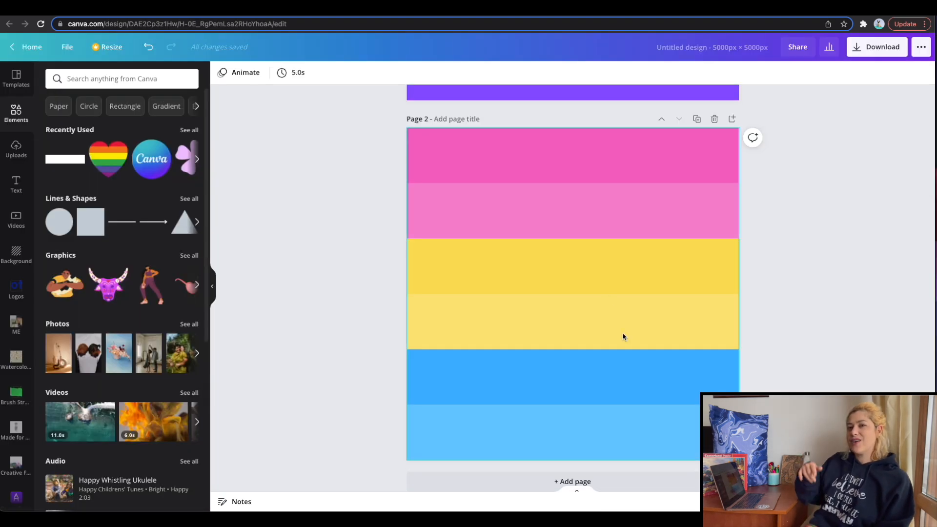
Duplicate the rainbow flag page and check the flag variations in the San Francisco Chronicle article.
scroll(623, 336, "up", 4)
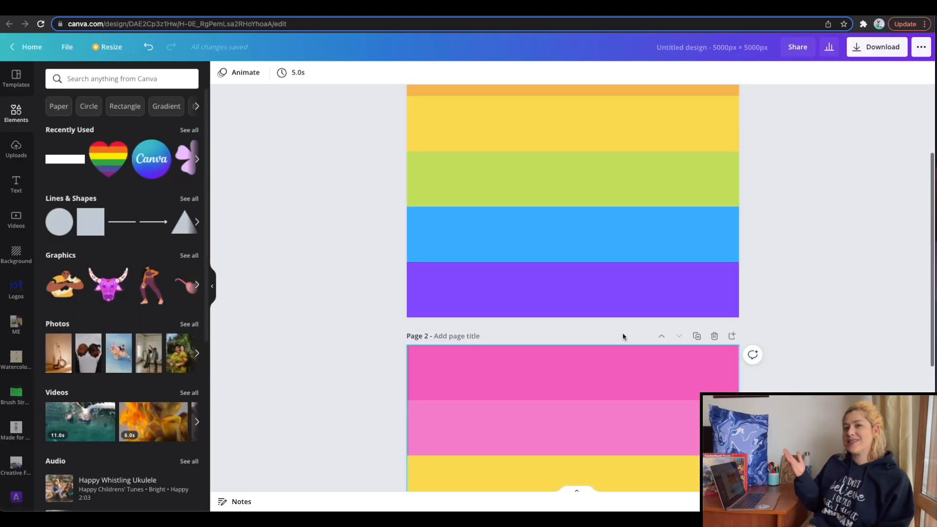
scroll(623, 335, "up", 3)
left_click(699, 105)
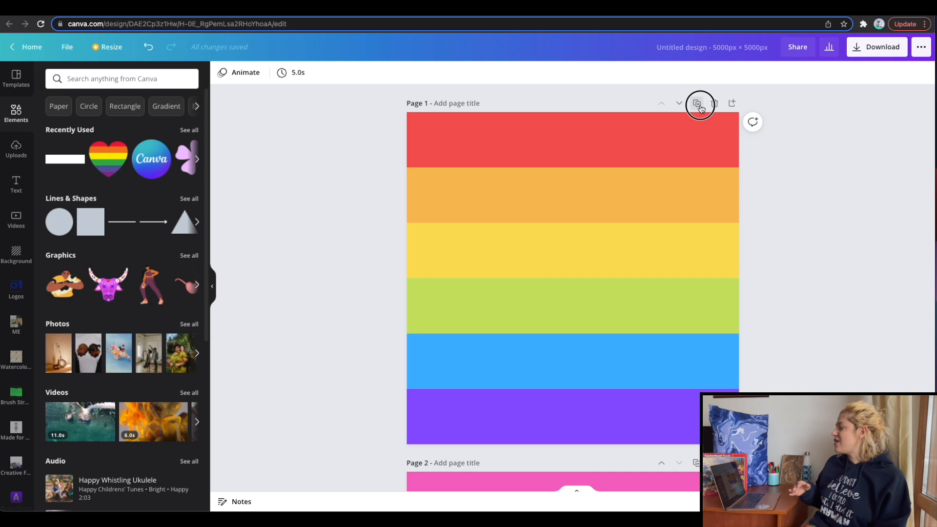
left_click(663, 323)
left_click_drag(571, 461, 584, 292)
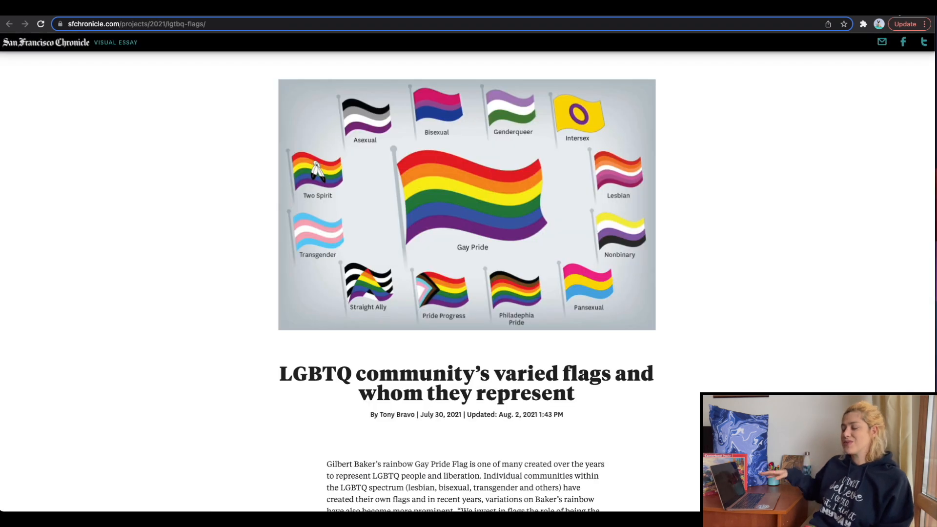
right_click(899, 12)
left_click(876, 25)
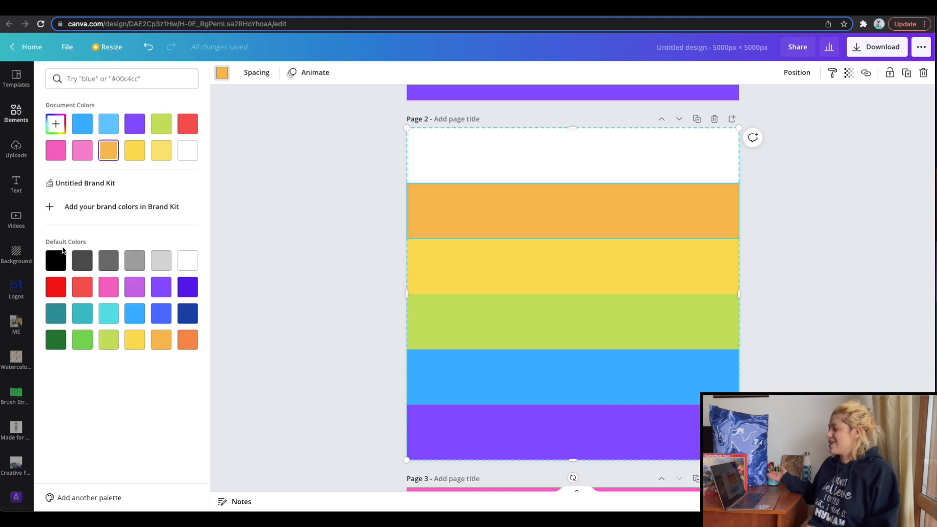
Recolor the six rows of the duplicated rainbow page alternately white and black, starting with white in the first row.
left_click(56, 261)
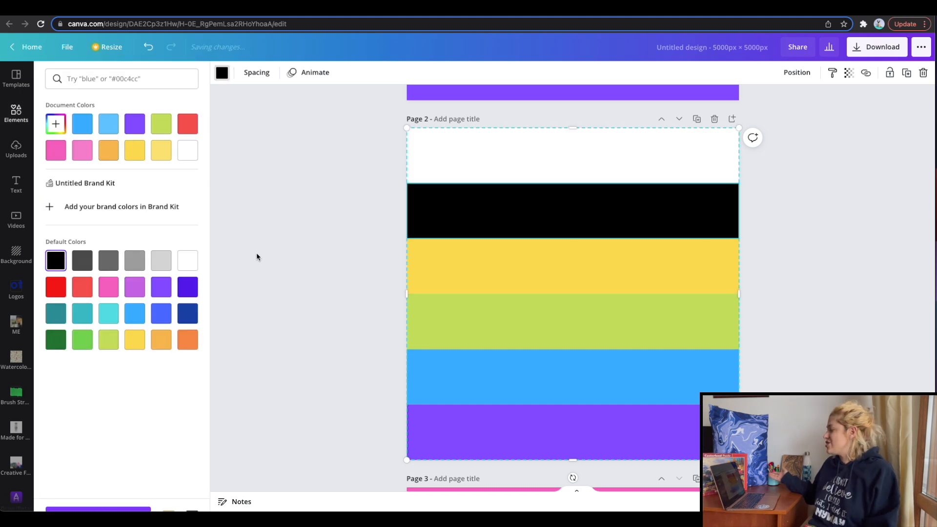
left_click(186, 267)
left_click(441, 337)
left_click(56, 266)
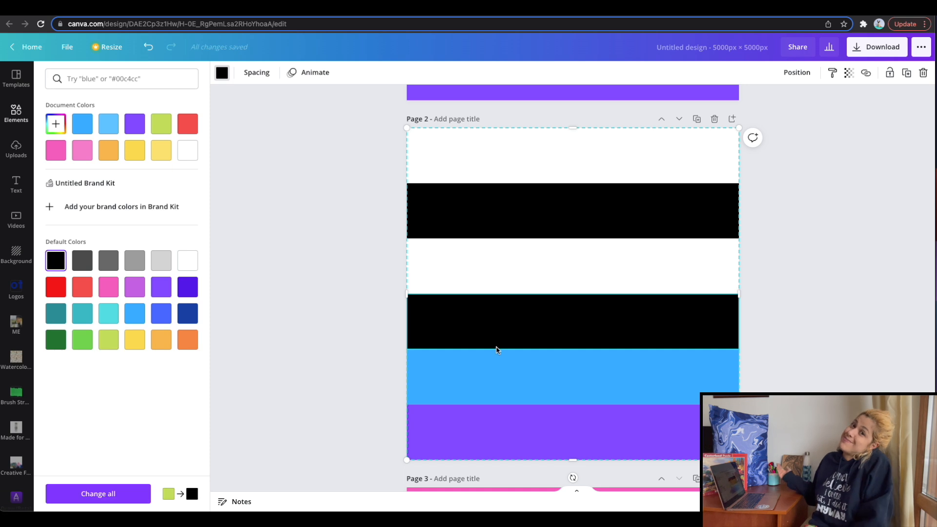
left_click(488, 379)
left_click(187, 268)
left_click(505, 426)
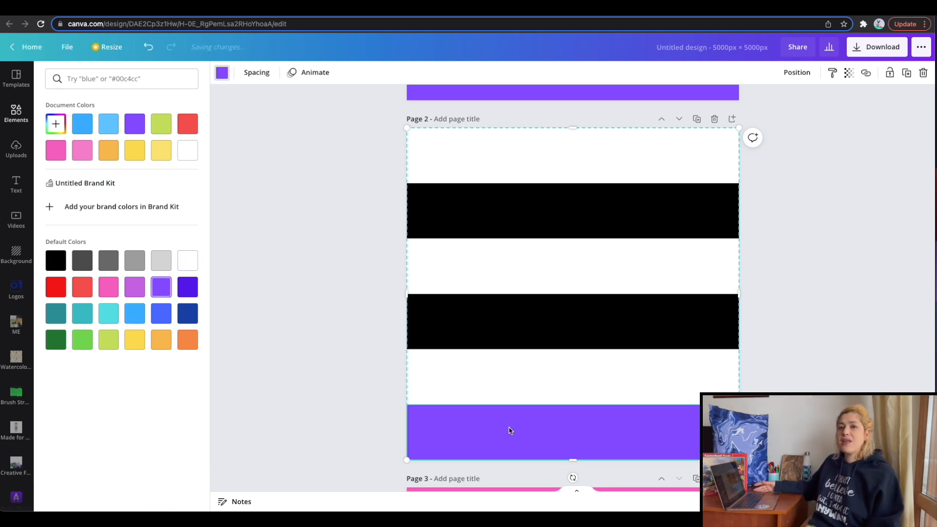
left_click(56, 260)
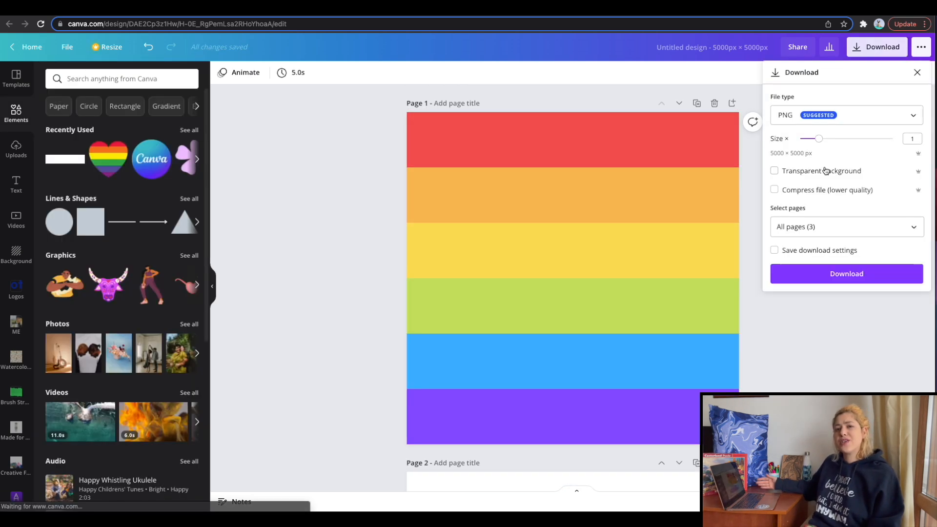
Download all three flag pages as PNG files and upload them to the blank T Shirt design.
left_click(818, 277)
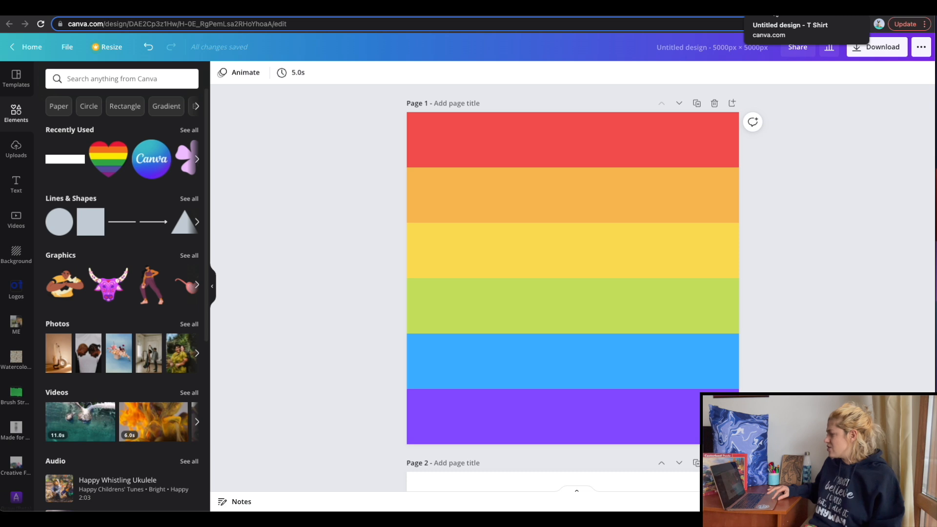
left_click(776, 13)
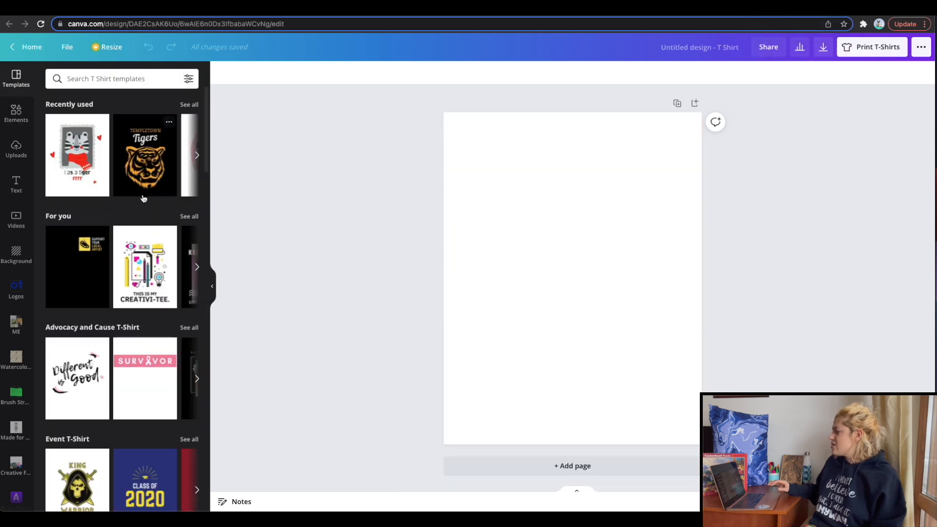
left_click(16, 116)
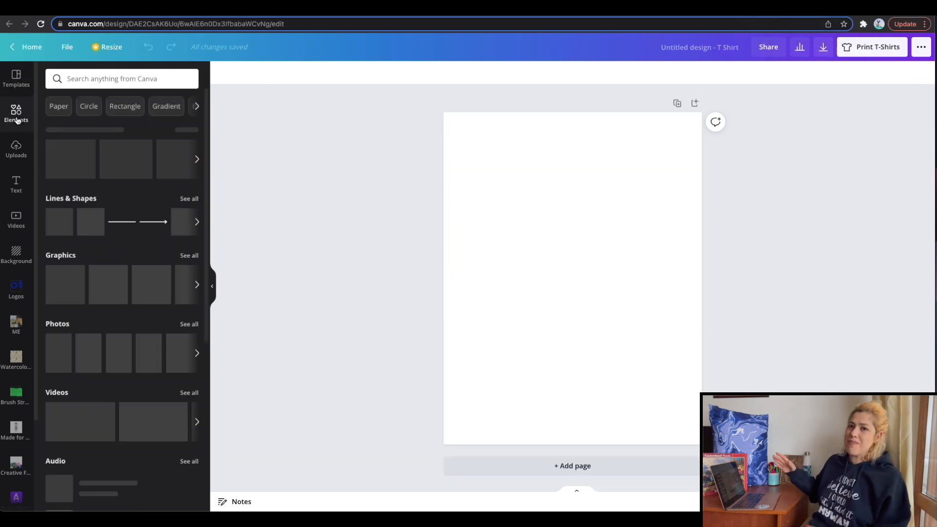
scroll(151, 234, "down", 5)
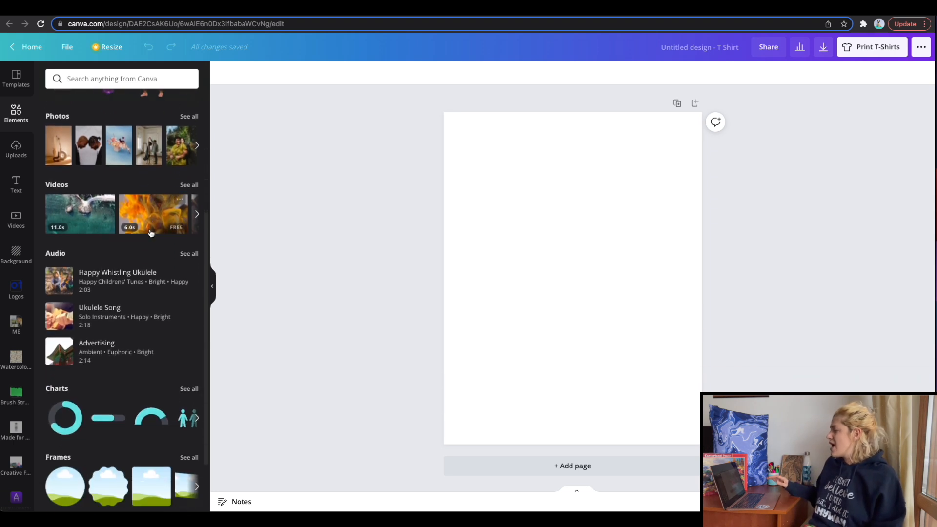
scroll(150, 233, "down", 2)
left_click_drag(262, 248, 69, 320)
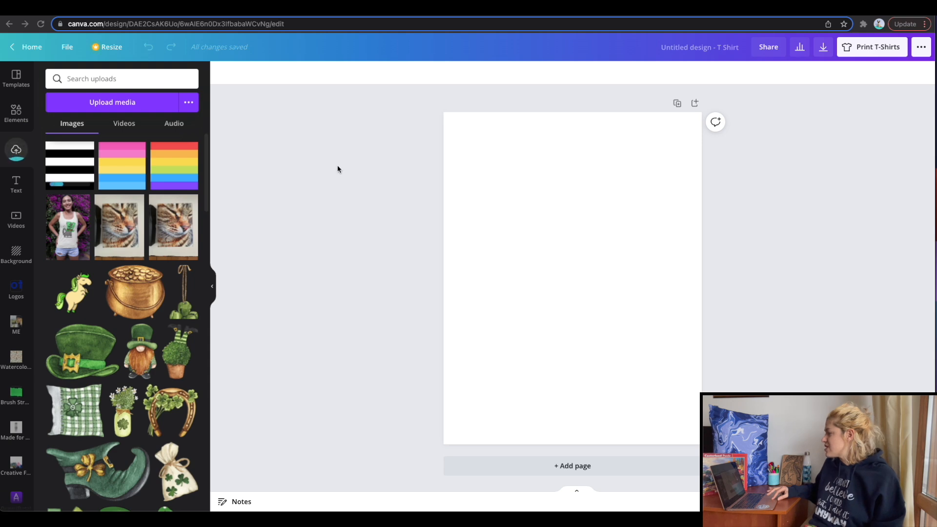
Add the letter A frame to the T-shirt page, enlarge it to nearly the page width, and move it into the upper part.
left_click(16, 113)
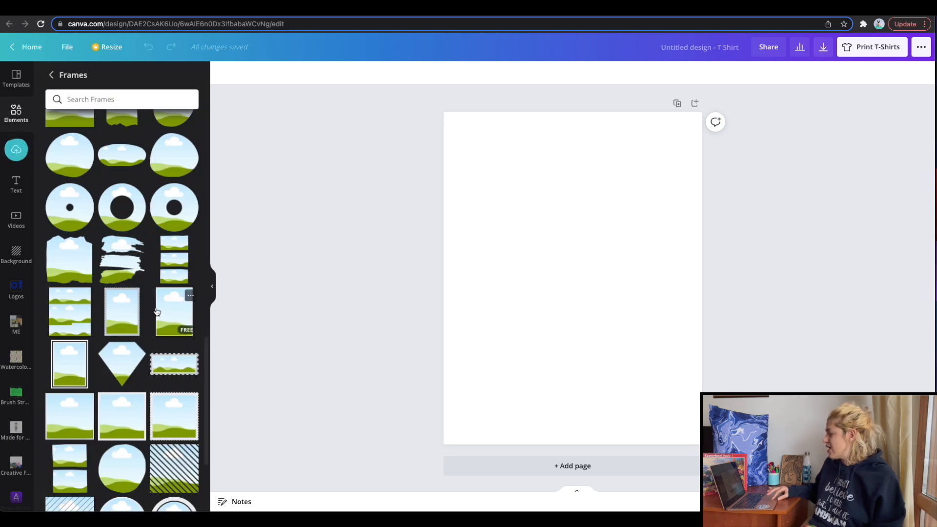
scroll(156, 312, "down", 6)
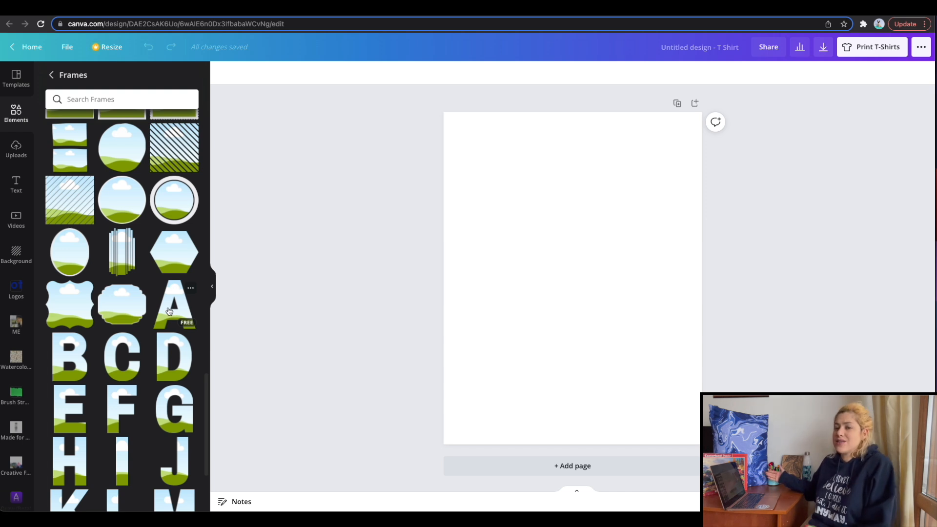
left_click(169, 311)
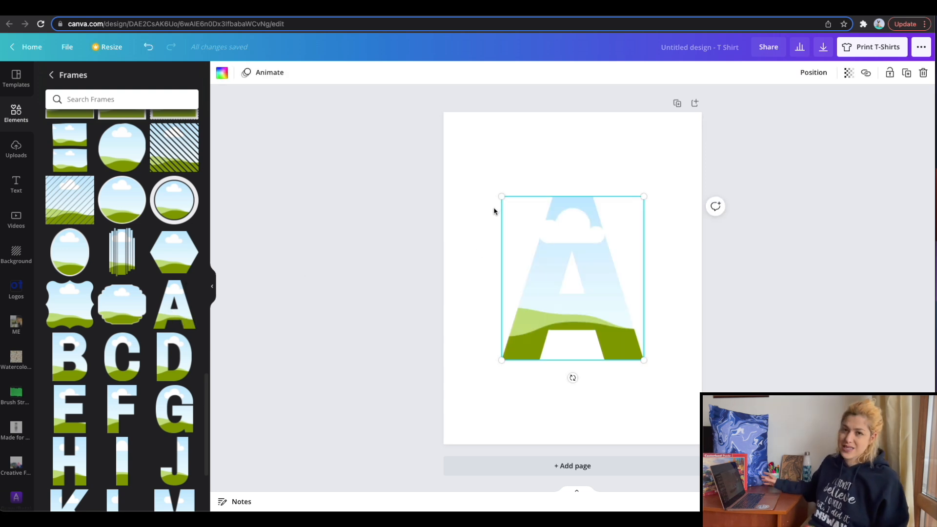
left_click_drag(501, 196, 458, 147)
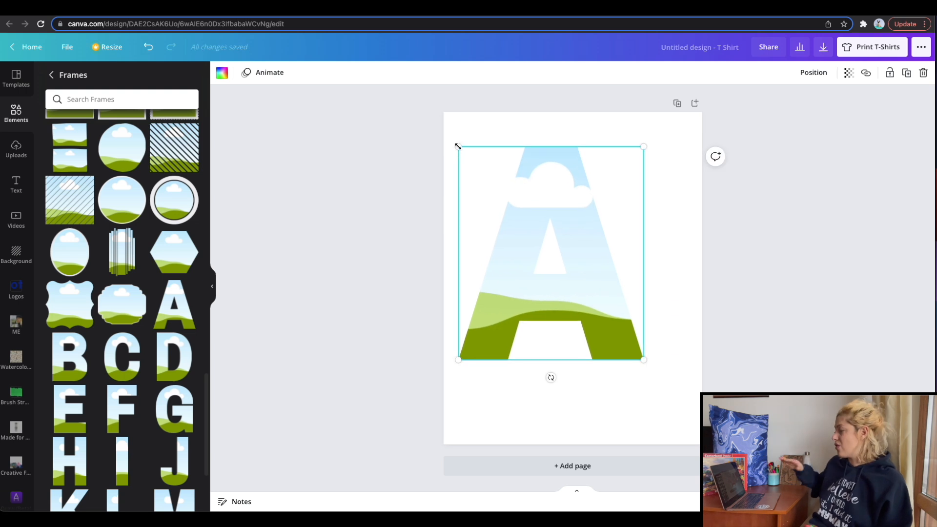
left_click_drag(648, 354, 690, 387)
left_click_drag(611, 335, 616, 310)
Fill the letter A frame with the uploaded black-and-white striped image.
left_click(16, 149)
left_click_drag(69, 166, 523, 213)
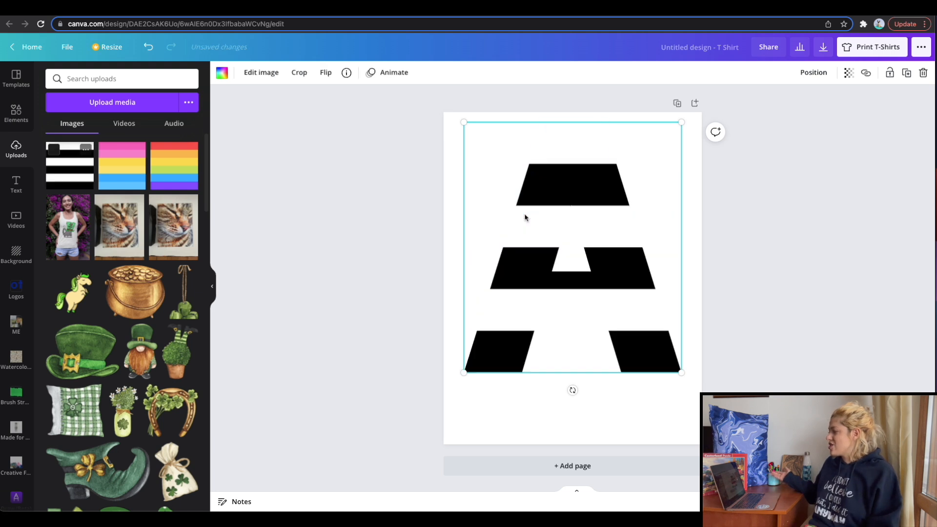
left_click(350, 209)
Try the Glow shadow on the striped image inside the letter A frame.
left_click(523, 232)
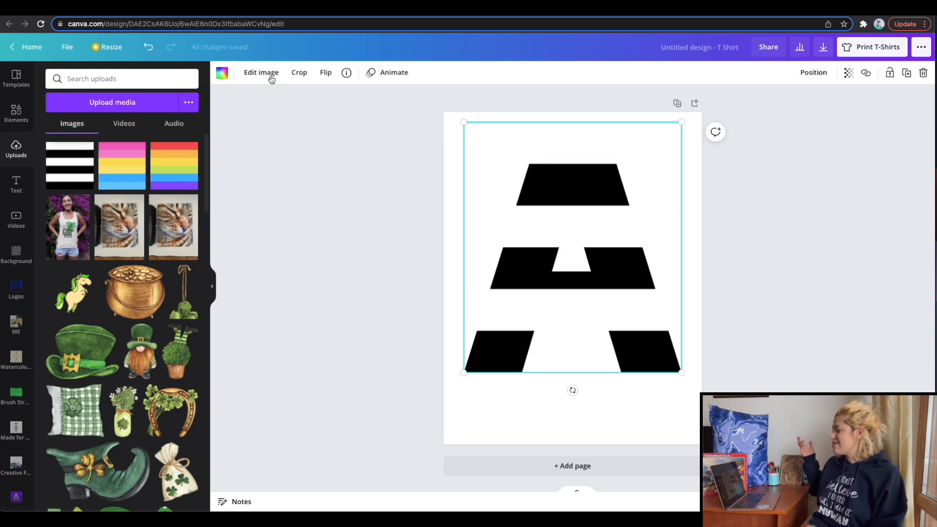
left_click(271, 79)
left_click(168, 172)
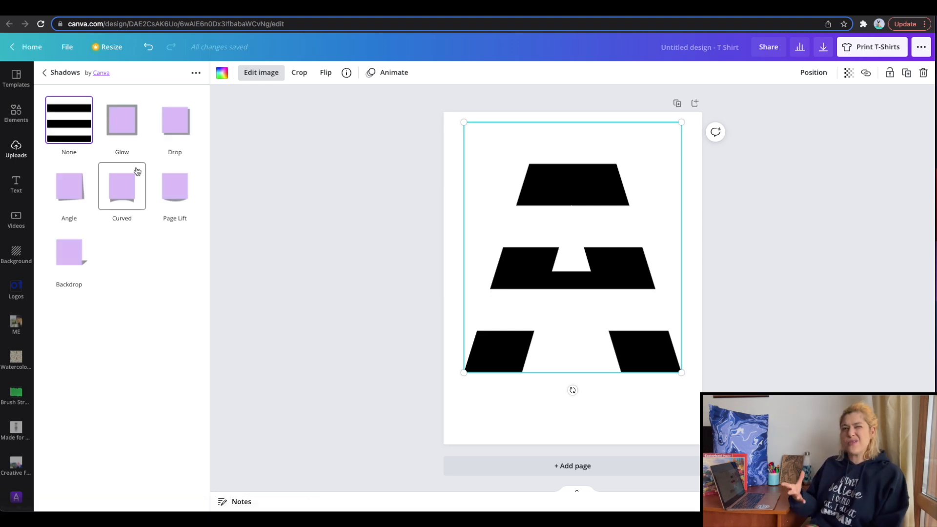
left_click(122, 119)
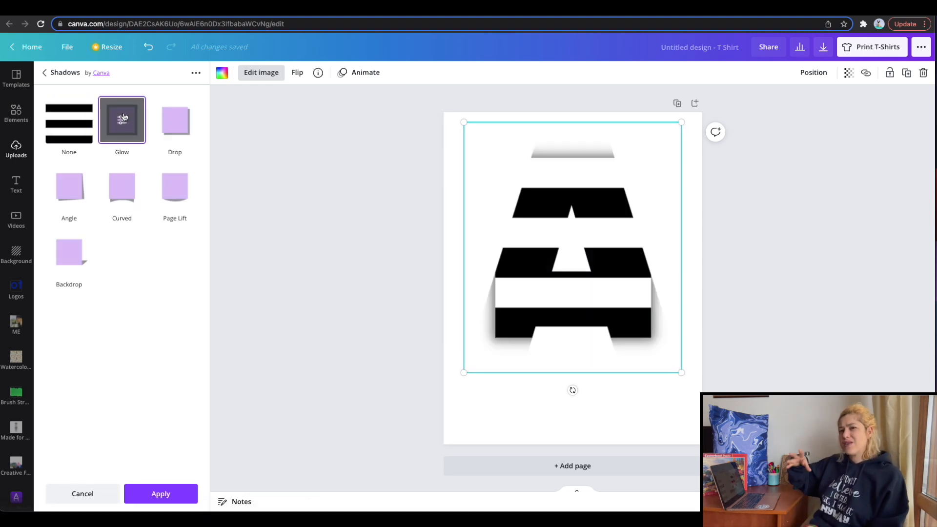
left_click(87, 494)
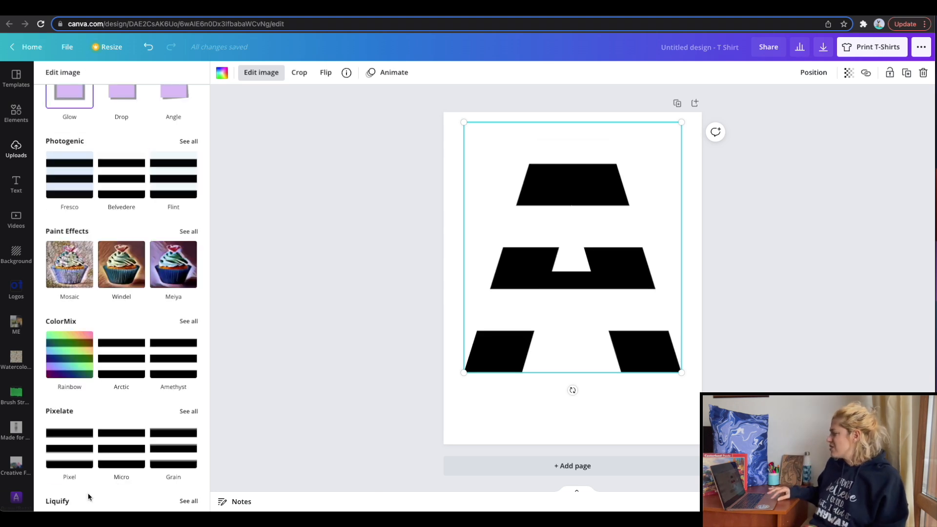
scroll(109, 252, "up", 5)
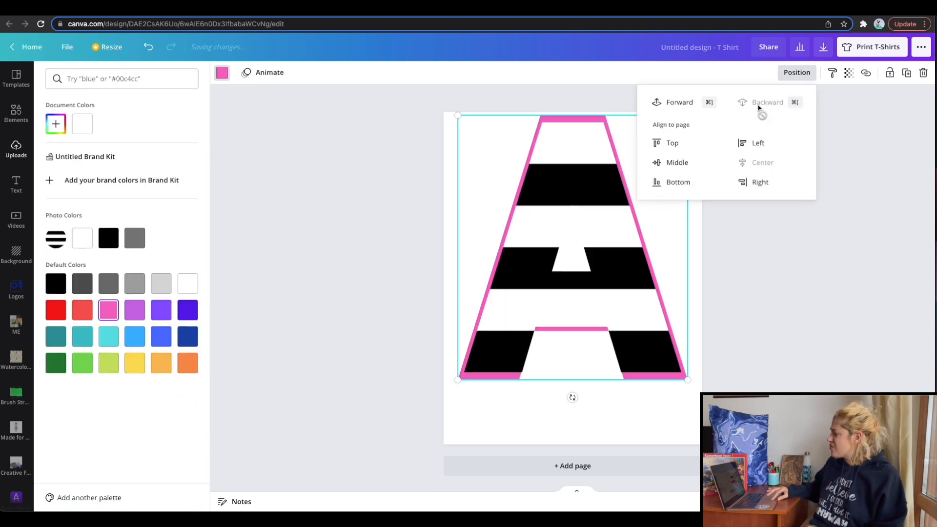
Fill the letter A frame with the uploaded rainbow striped image.
left_click(760, 104)
left_click(842, 335)
left_click_drag(628, 274, 627, 278)
mouse_move(596, 180)
left_mouse_down()
mouse_move(596, 191)
mouse_move(595, 181)
left_mouse_up()
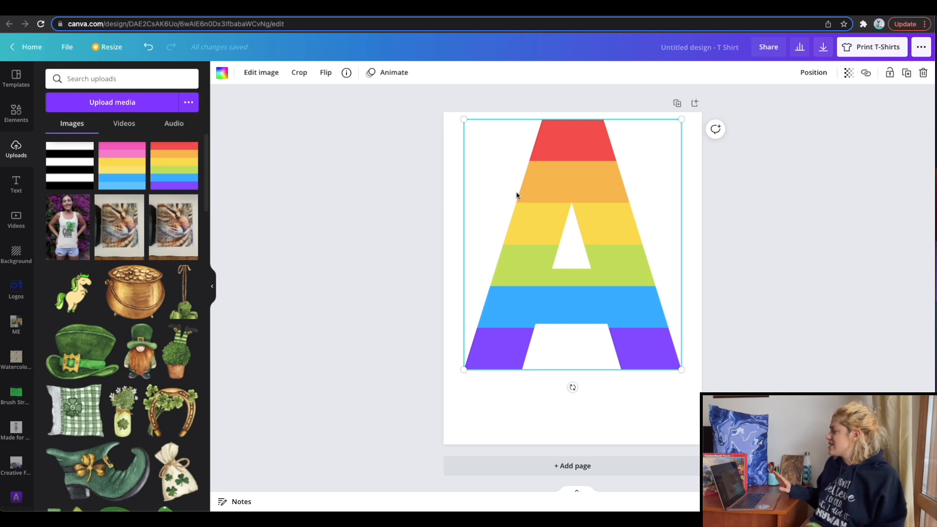
Download only page 2, the rainbow letter A, as a PNG at size 3 with a transparent background.
left_click(824, 46)
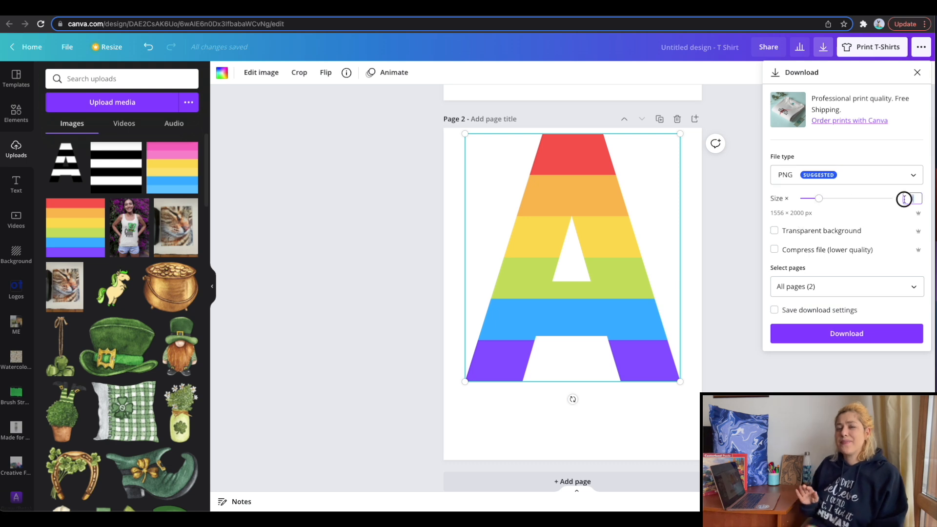
type("3")
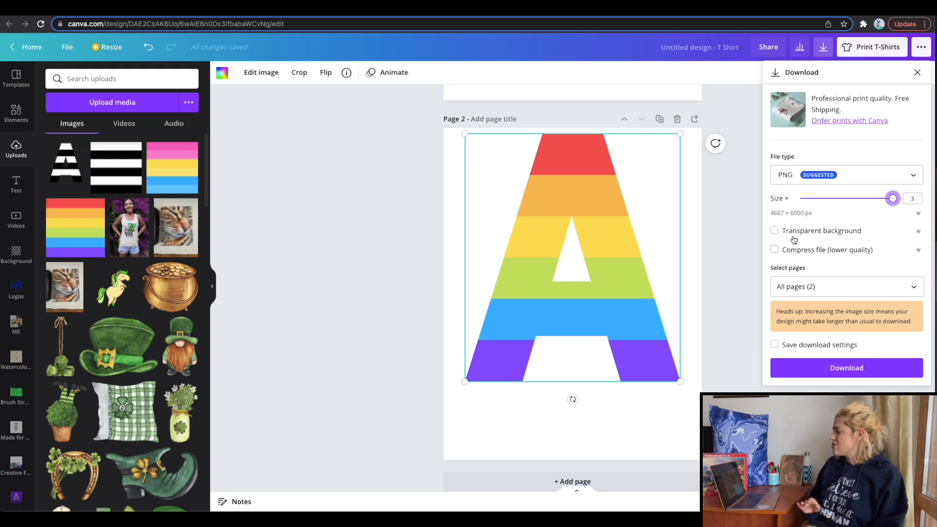
left_click(810, 287)
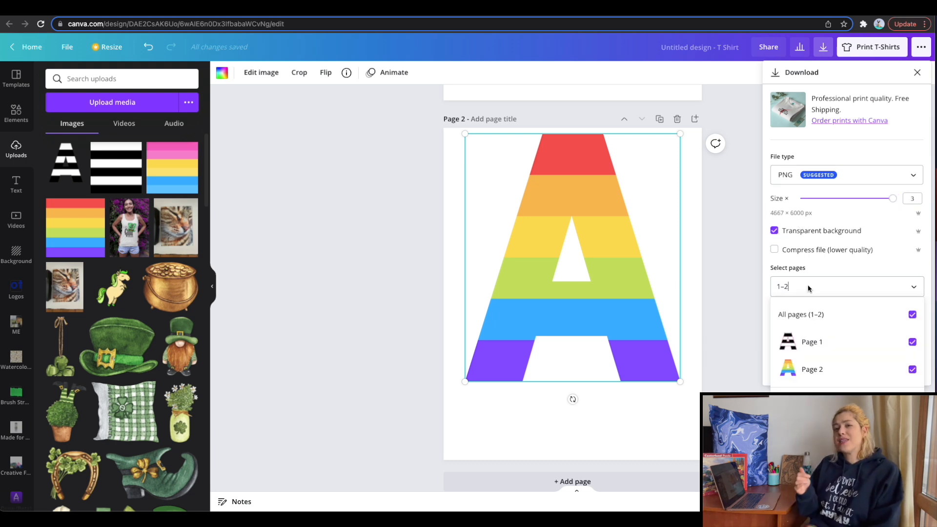
left_click(802, 315)
left_click(806, 368)
left_click(815, 404)
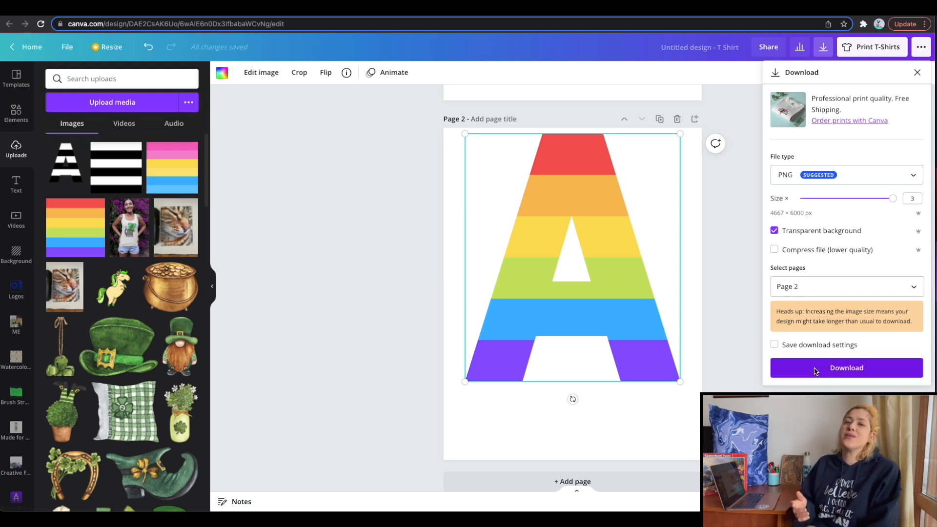
left_click(815, 370)
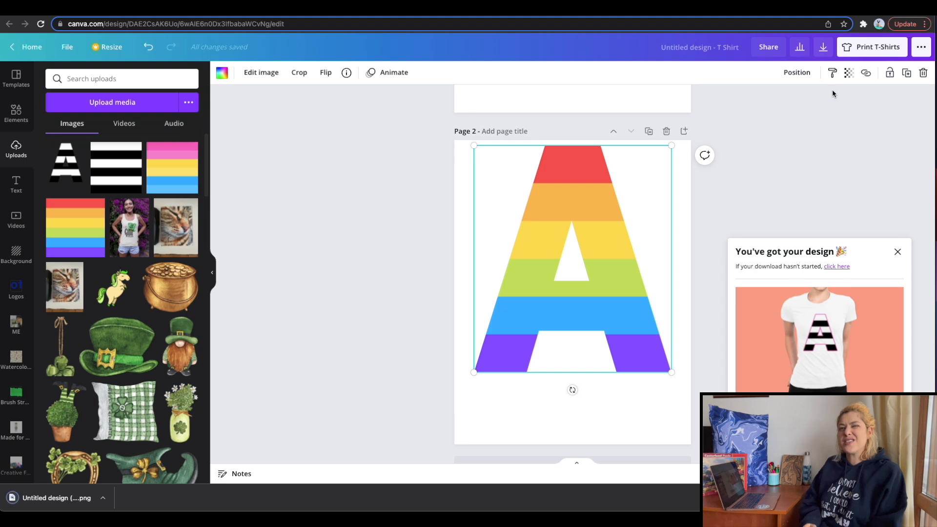
Upload the downloaded rainbow letter A PNG to the T-shirt design.
left_click(898, 252)
left_click(76, 496)
left_click_drag(76, 497, 147, 368)
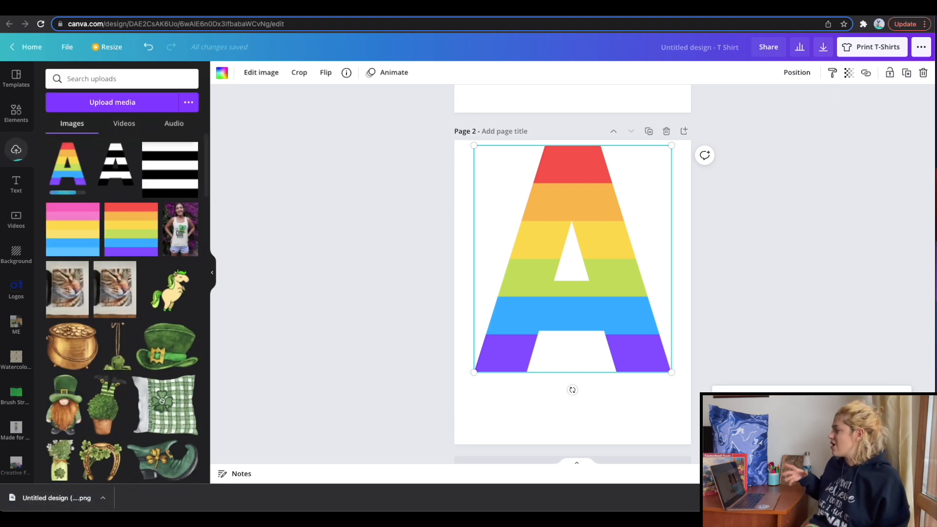
Apply a white Glow shadow to the rainbow letter A, with a larger size, transparency 100 and blur 7.
left_click(240, 74)
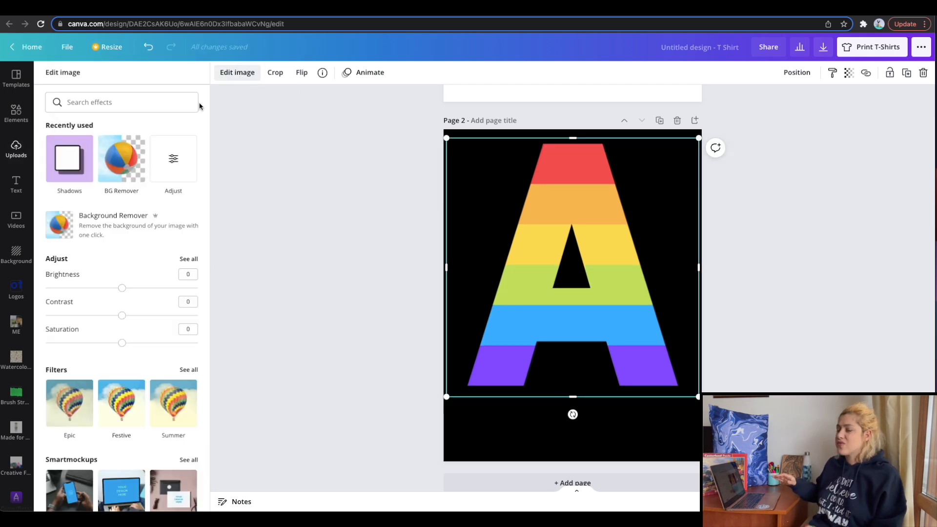
left_click(70, 159)
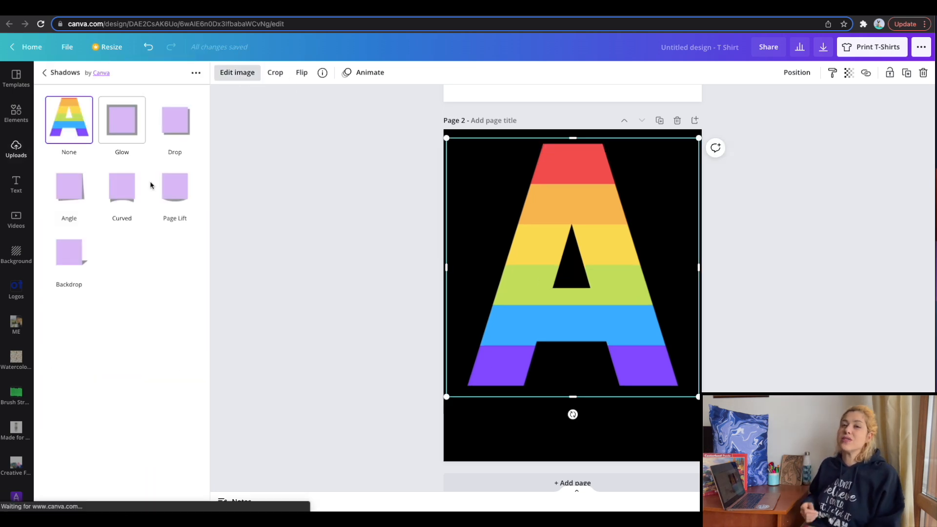
left_click(122, 119)
left_click(122, 119)
left_click(188, 200)
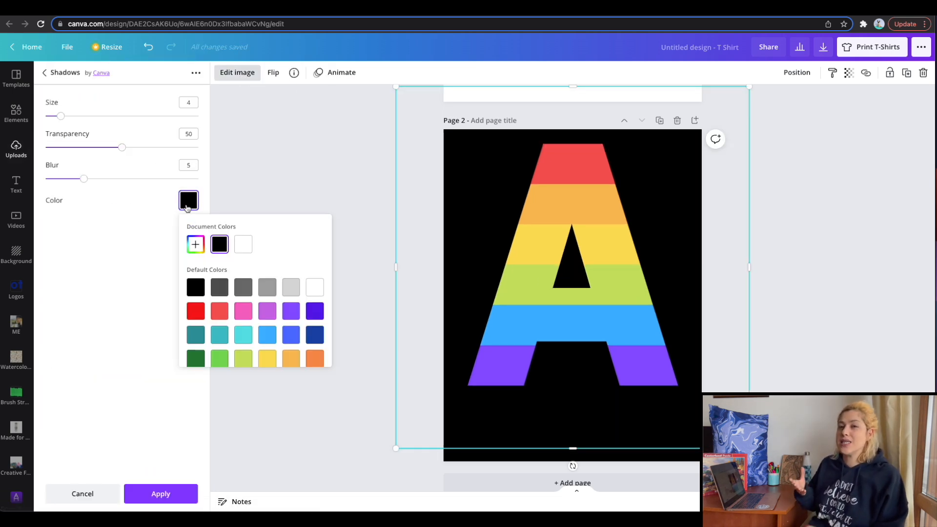
left_click(243, 246)
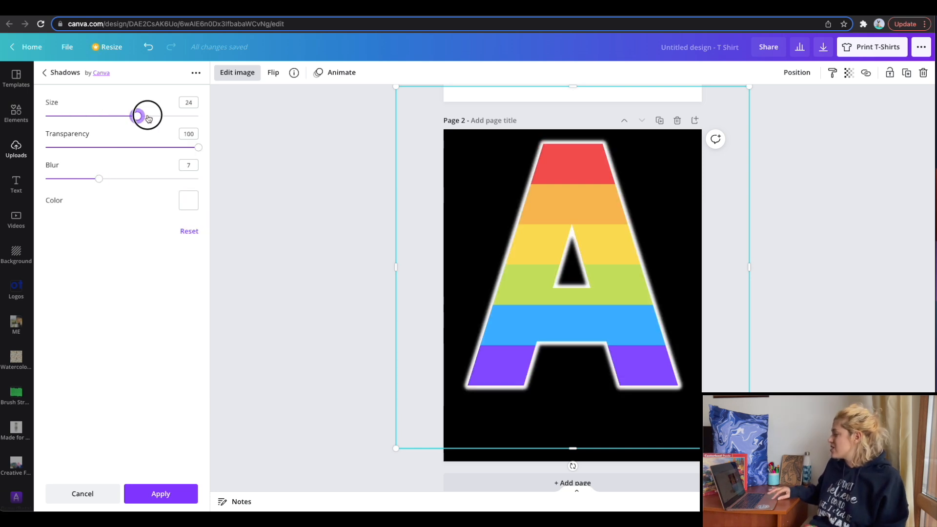
left_click_drag(142, 119, 156, 117)
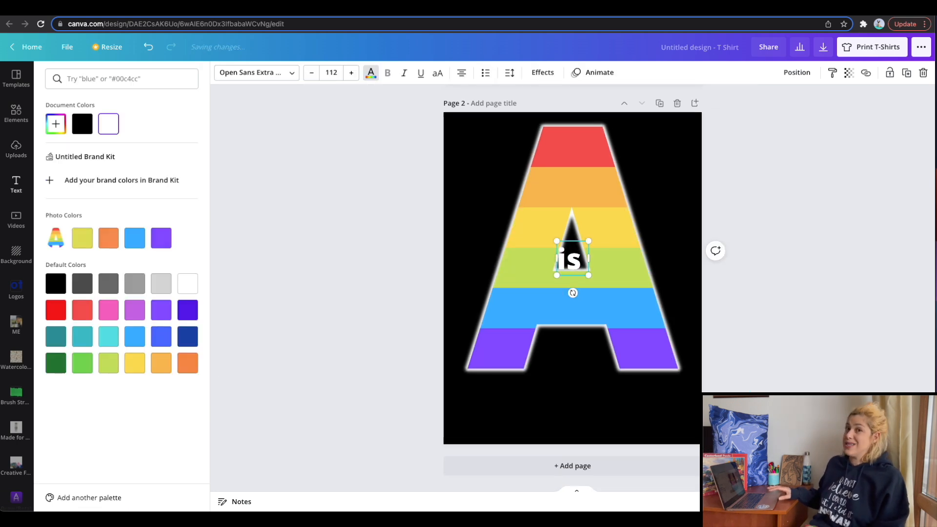
Add the heading text "is for ALLY." and place it below the rainbow letter A on page 2.
type("for ALLY.")
left_click(735, 230)
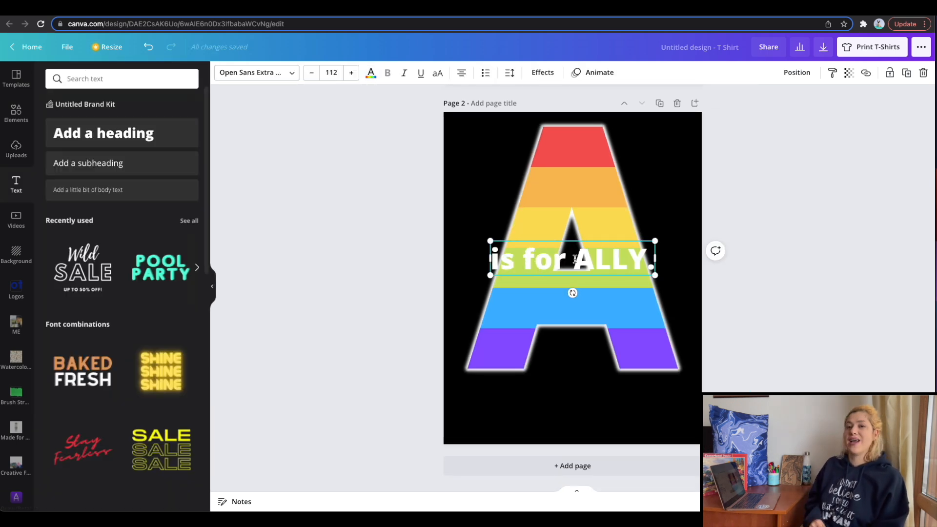
left_click_drag(572, 270, 573, 409)
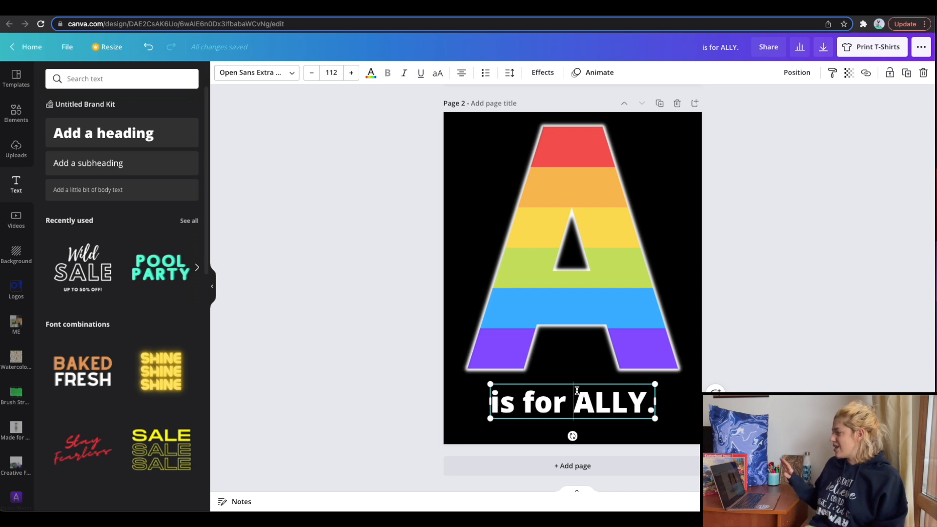
Enlarge the "is for ALLY." text to size 142 and centre it beneath the letter A.
left_click(596, 325)
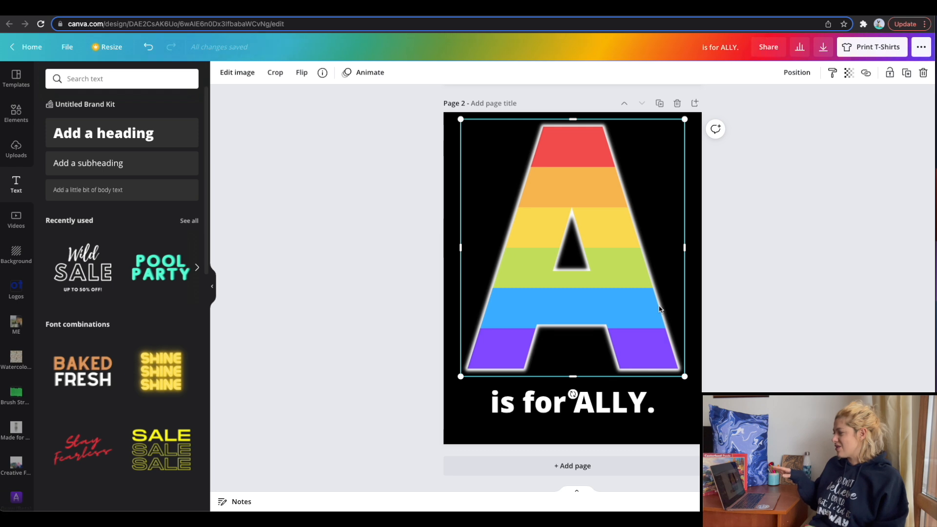
left_click(576, 415)
left_click_drag(656, 423, 687, 439)
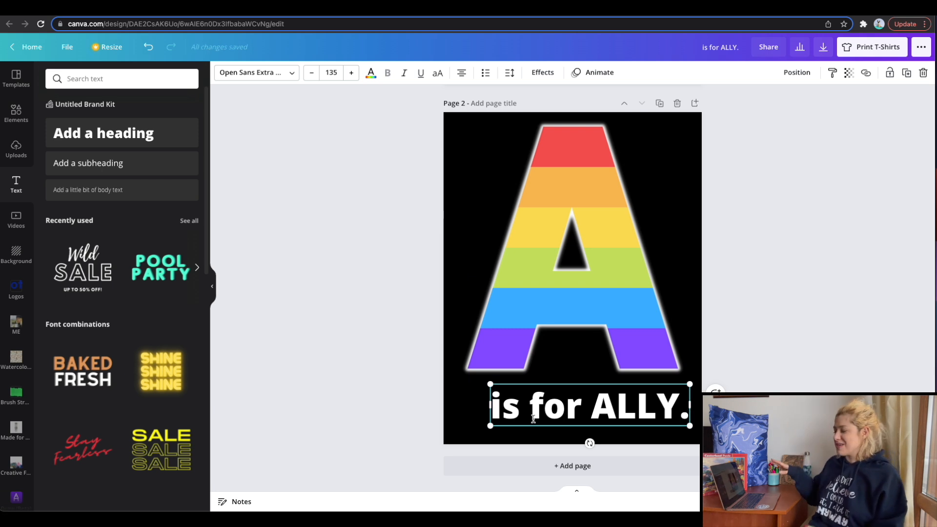
left_click(711, 368)
left_click_drag(628, 398, 615, 394)
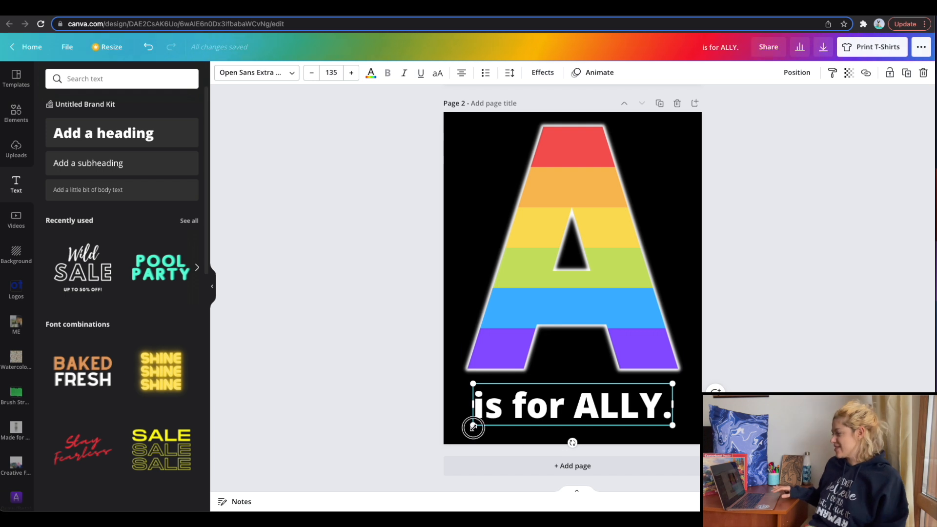
left_click_drag(473, 426, 463, 430)
Try several script and uploaded fonts on the "is for ALLY." text, including KH Karlie School.
left_click(255, 72)
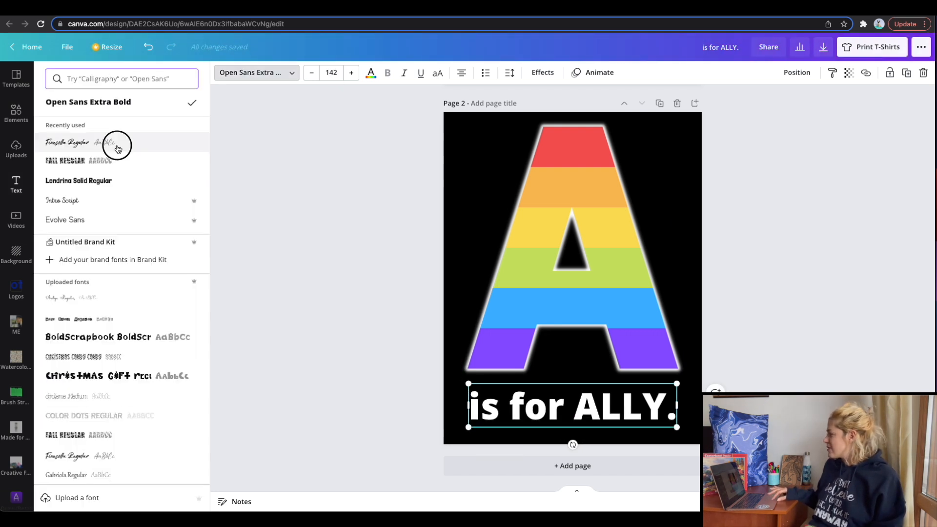
left_click(97, 142)
left_click(74, 201)
left_click(69, 219)
scroll(109, 251, "down", 3)
left_click(109, 252)
left_click(101, 217)
left_click(94, 197)
scroll(104, 224, "down", 3)
left_click(104, 224)
left_click(111, 244)
left_click(109, 264)
left_click(108, 282)
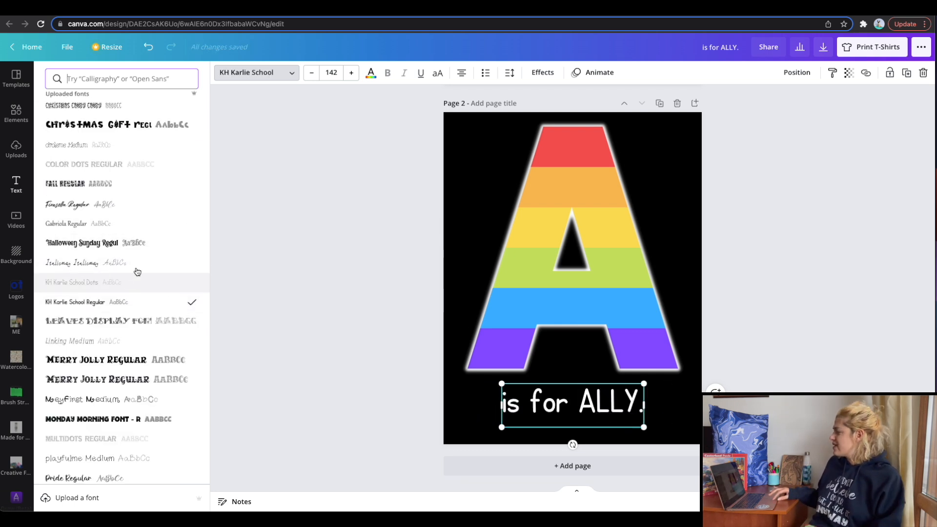
Set the "is for ALLY." text's font to Romantic Kissing and enlarge the text to size 198.
scroll(125, 265, "down", 5)
left_click(82, 330)
left_click_drag(644, 426, 701, 445)
left_click(779, 314)
Shrink the rainbow letter A slightly, centre it on the page, and centre the text line directly beneath it.
left_click(575, 300)
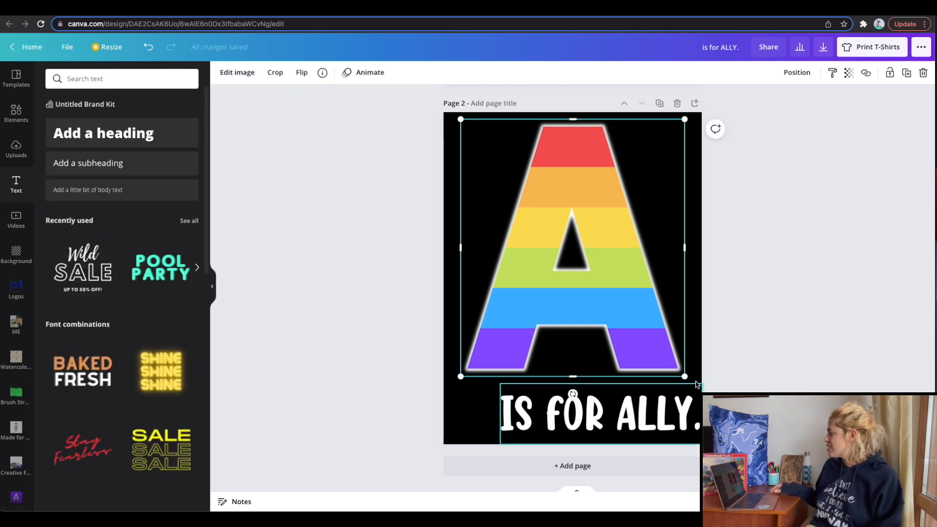
left_click_drag(683, 375, 660, 351)
left_click_drag(583, 287, 594, 287)
left_click_drag(633, 414, 605, 379)
left_click(776, 368)
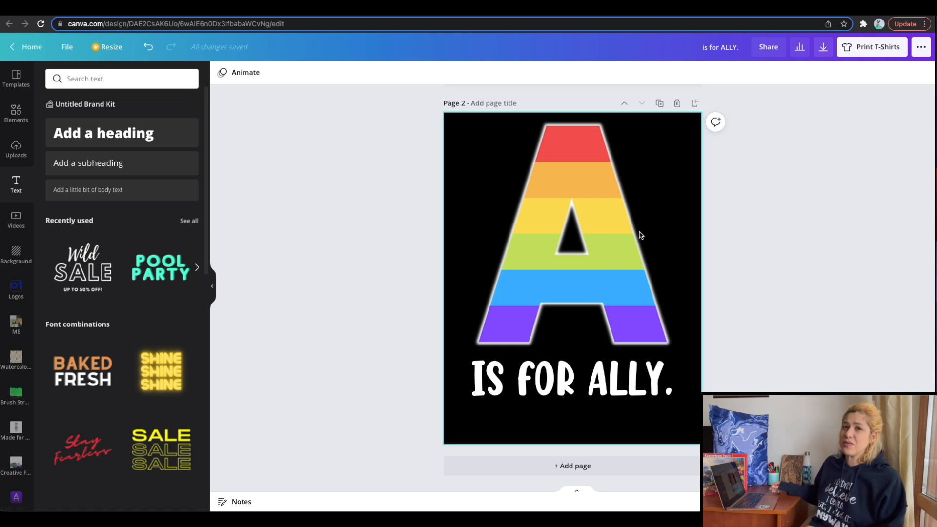
Delete the black background behind the letter A and its text on page 2.
left_click_drag(611, 449, 612, 265)
left_click(698, 250)
key("Delete")
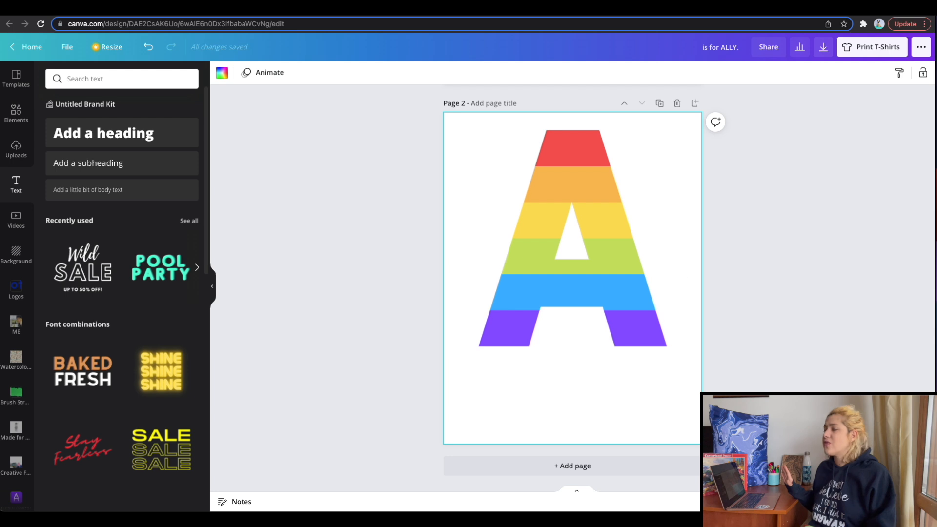
Add a blank third page and browse the Frames collection for shapes to fill.
left_click(602, 463)
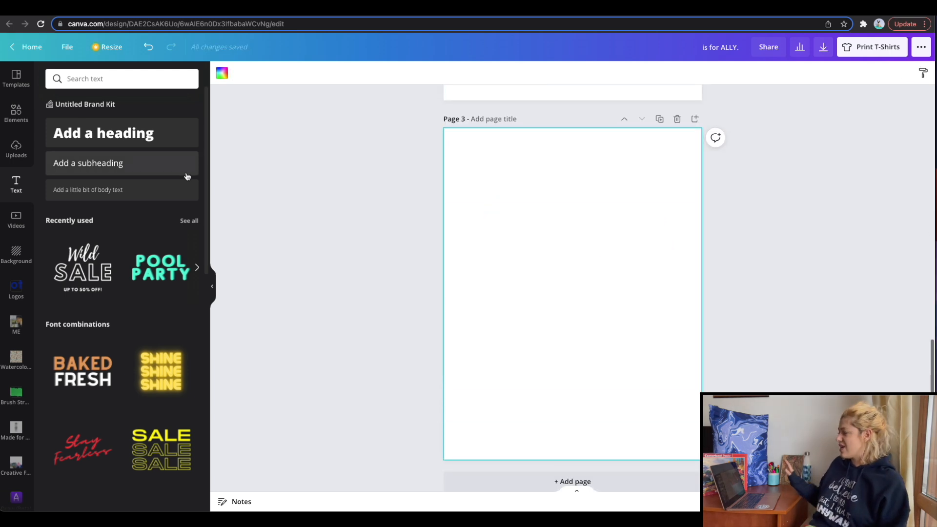
left_click(16, 113)
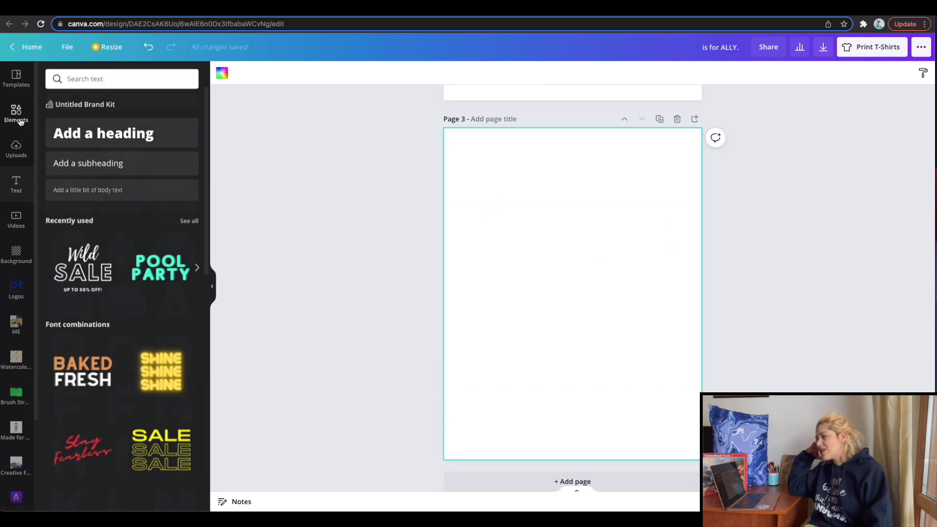
scroll(121, 274, "down", 10)
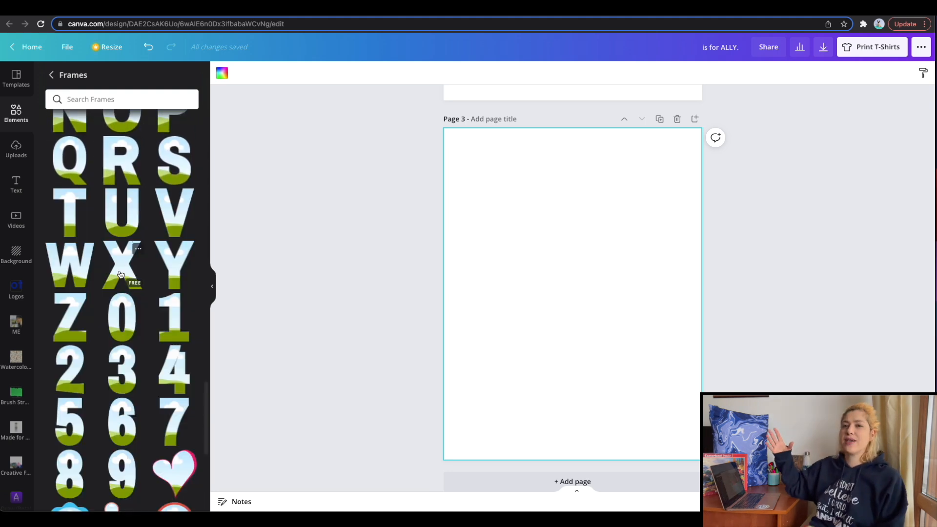
scroll(127, 292, "down", 8)
scroll(139, 321, "down", 10)
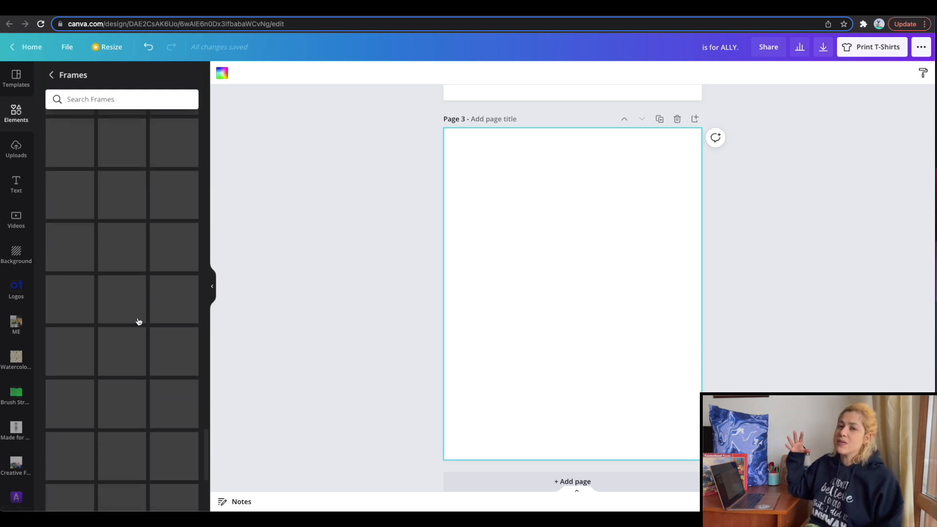
scroll(138, 321, "down", 8)
scroll(138, 321, "down", 3)
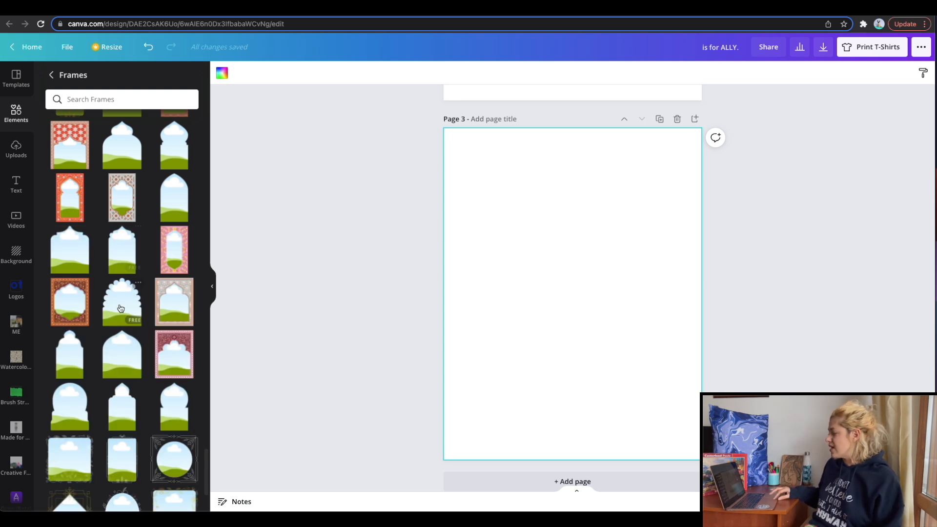
scroll(121, 309, "down", 8)
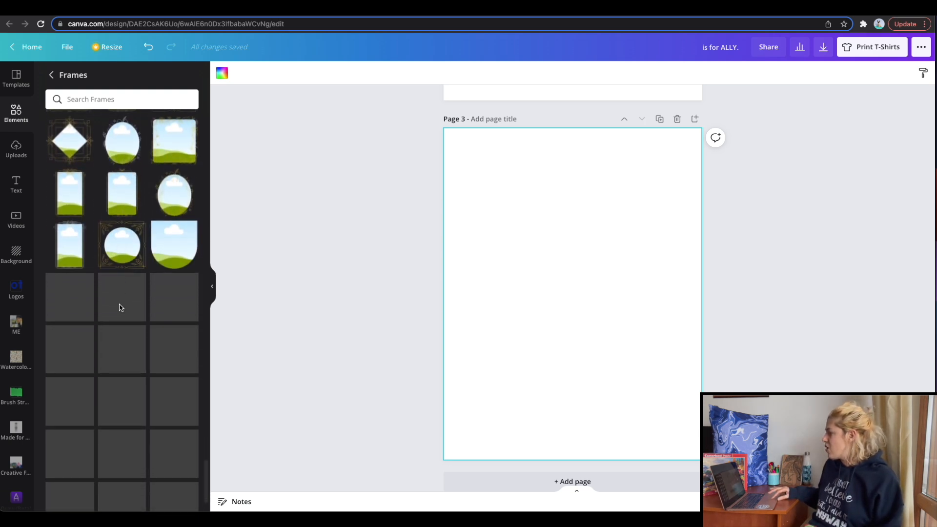
scroll(120, 308, "down", 3)
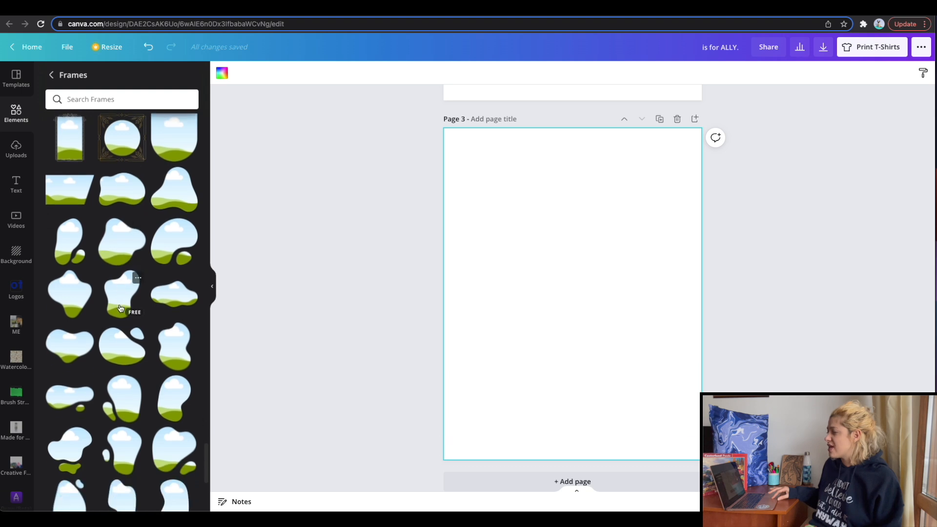
Search the frames for "heart" and add the plain pointed heart frame to page 3.
left_click(115, 100)
type("heart")
key("Return")
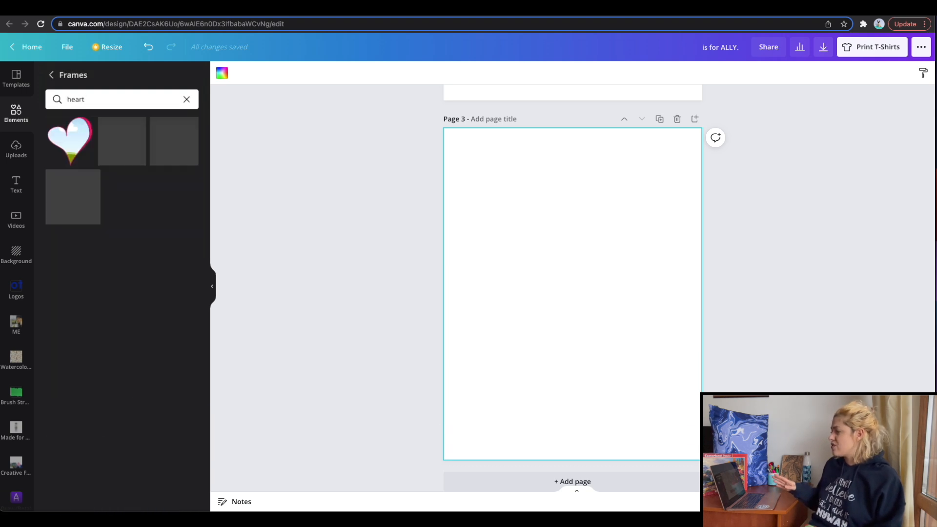
left_click(84, 196)
key("Delete")
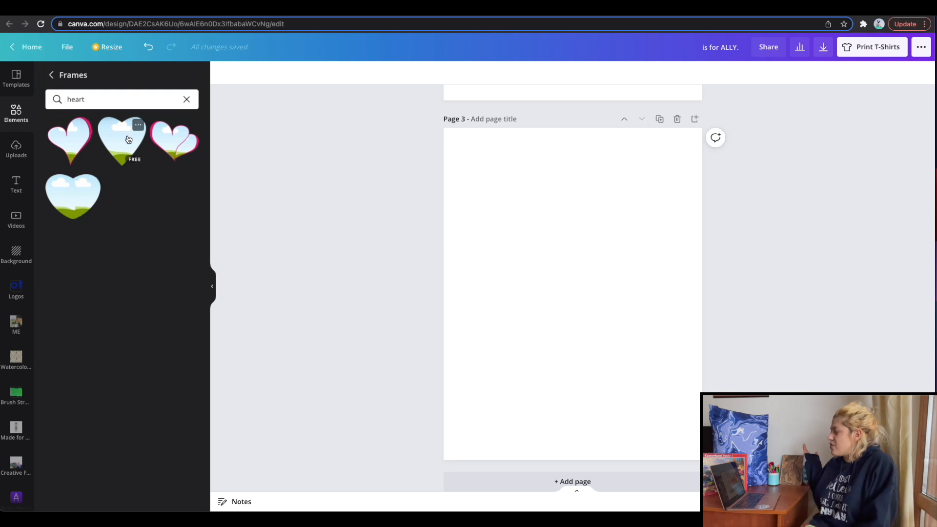
left_click(129, 139)
Fill the heart frame with the uploaded pink, yellow and blue striped image.
left_click(16, 149)
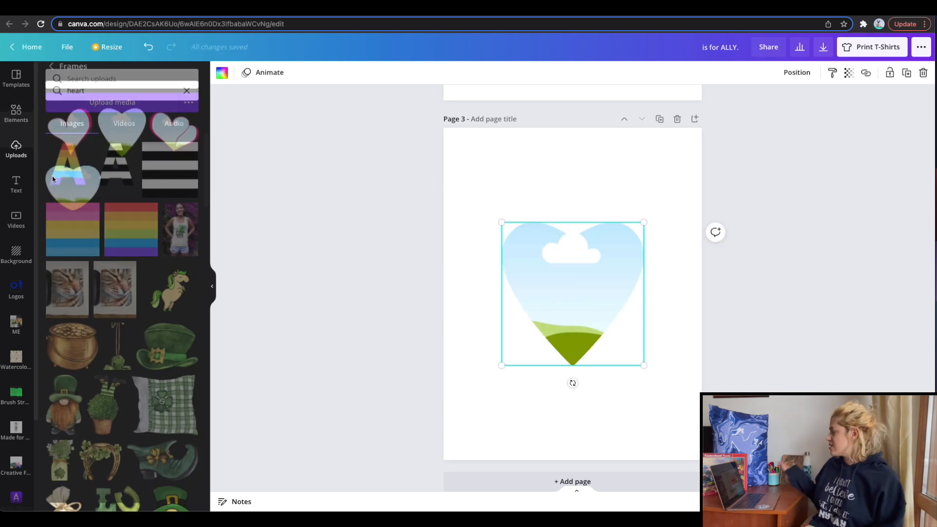
left_click(90, 239)
left_click(687, 318)
left_click(551, 284)
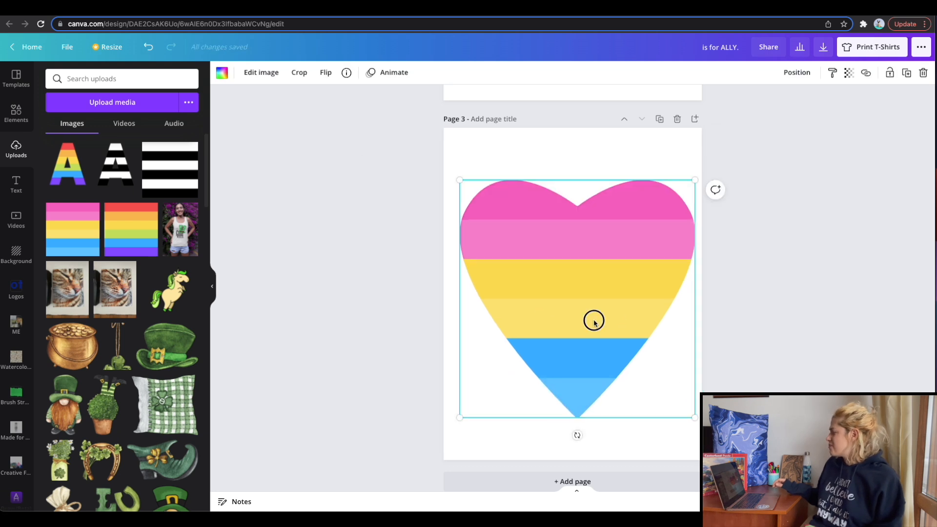
Enlarge the striped heart to nearly the page width, centred, and set page 3's background to black.
left_click_drag(594, 323, 590, 317)
left_click(553, 158)
left_click(222, 72)
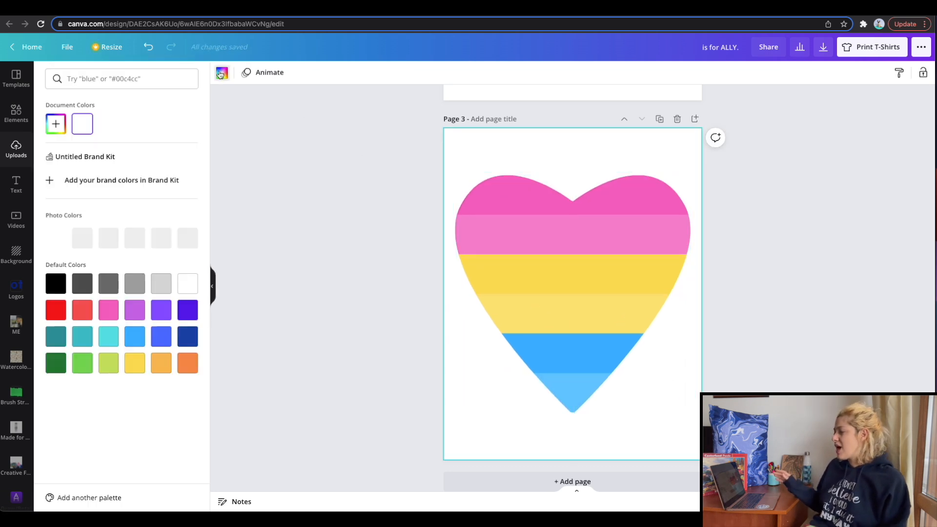
left_click(58, 288)
Duplicate the striped heart, shrink the copy slightly and centre it over the original heart.
left_click(578, 241)
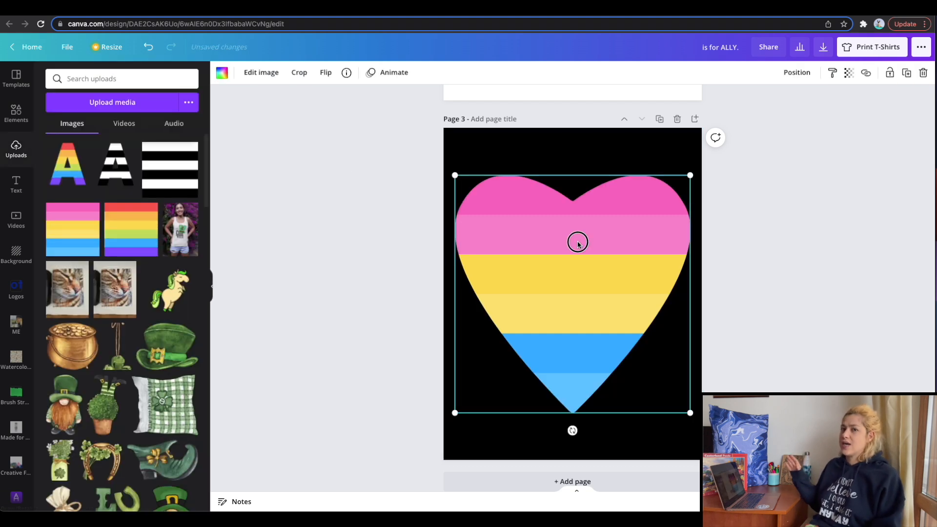
left_click_drag(578, 245, 582, 249)
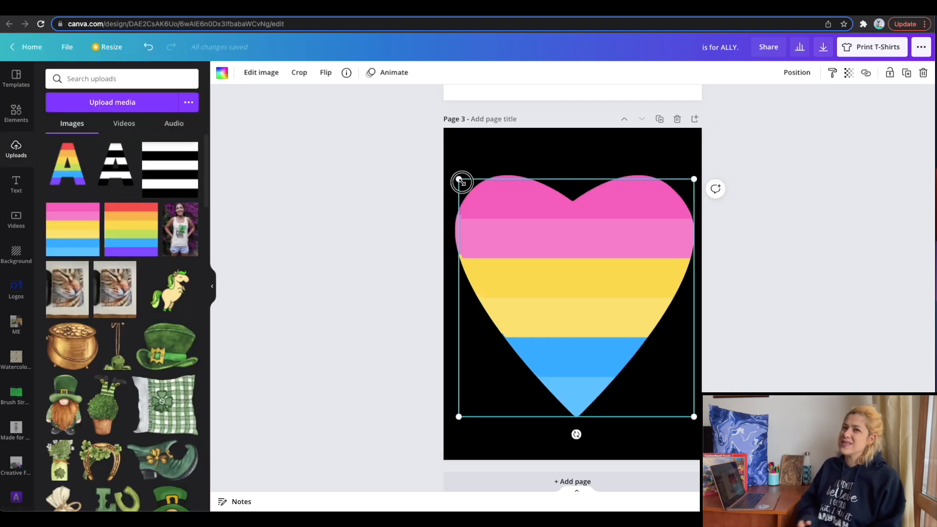
left_click_drag(461, 181, 484, 199)
left_click_drag(610, 269, 596, 250)
left_click(580, 161)
Recolour the larger heart behind the copy to solid white as an outline.
left_click(518, 177)
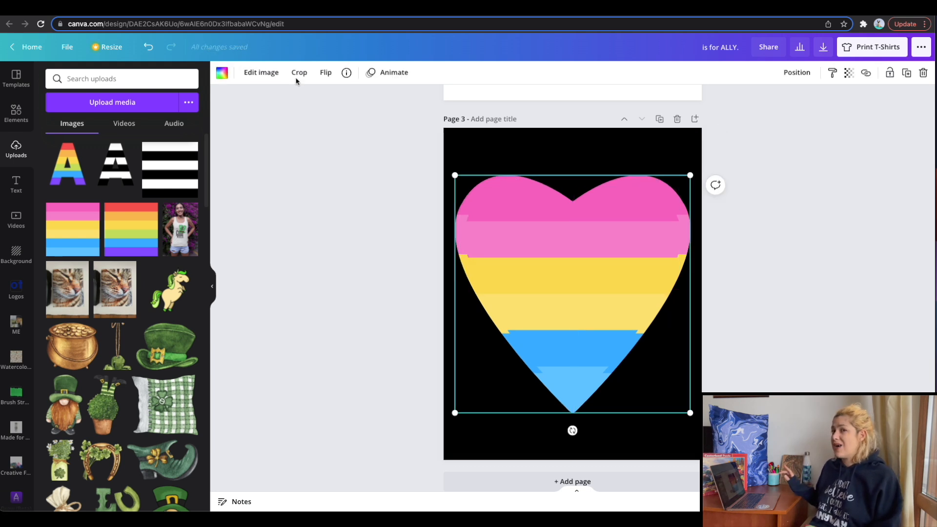
left_click(220, 73)
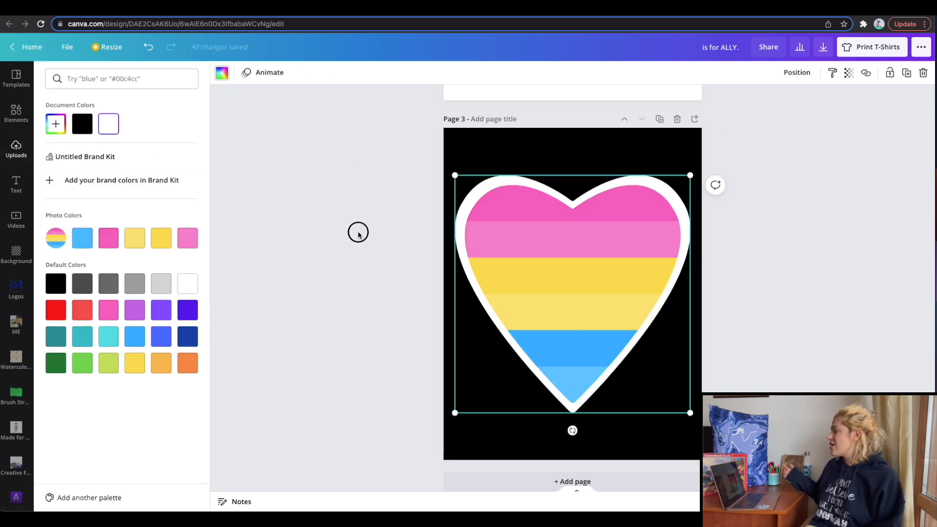
left_click(358, 234)
left_click(366, 272)
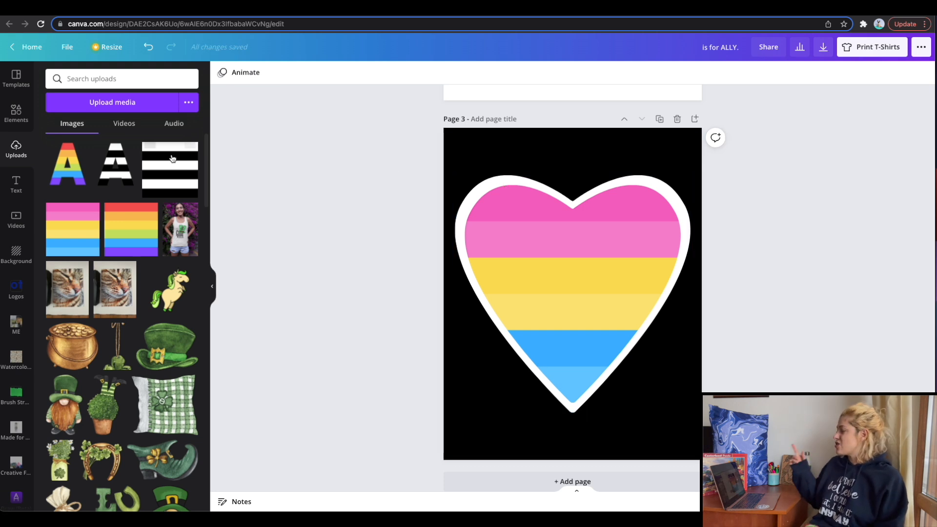
Copy the "is for ALLY." text from page 2 onto the middle of page 3's heart and open it for editing.
scroll(357, 204, "up", 6)
left_click(551, 342)
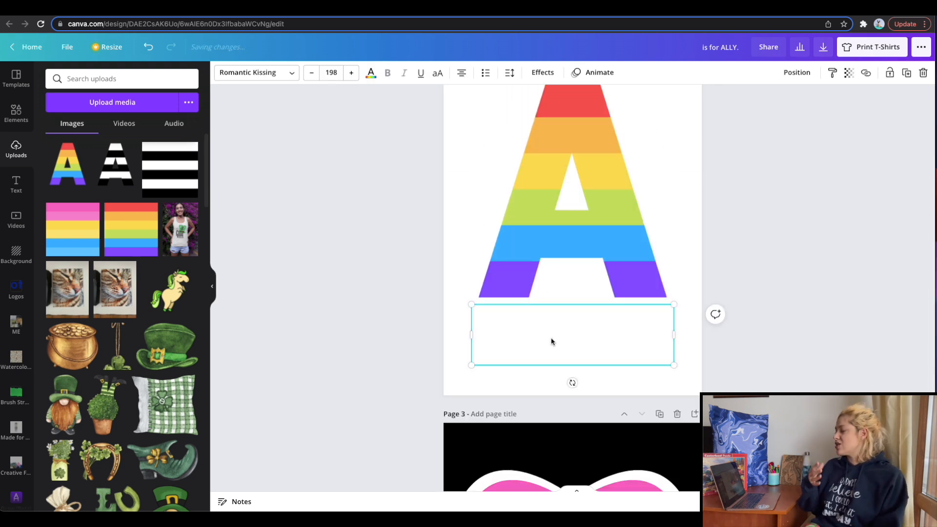
scroll(552, 339, "down", 5)
left_click(577, 359)
type("IS FOR ALLY.")
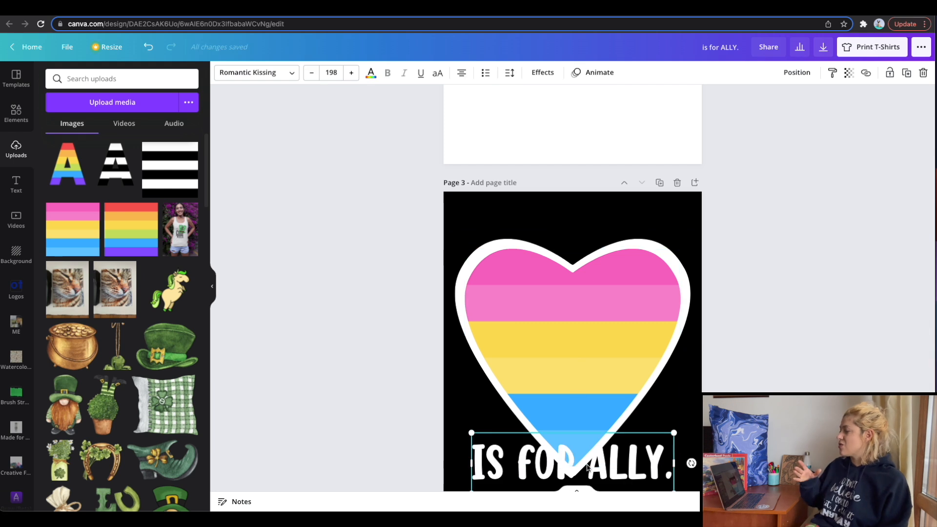
left_click_drag(587, 427, 586, 341)
double_click(585, 343)
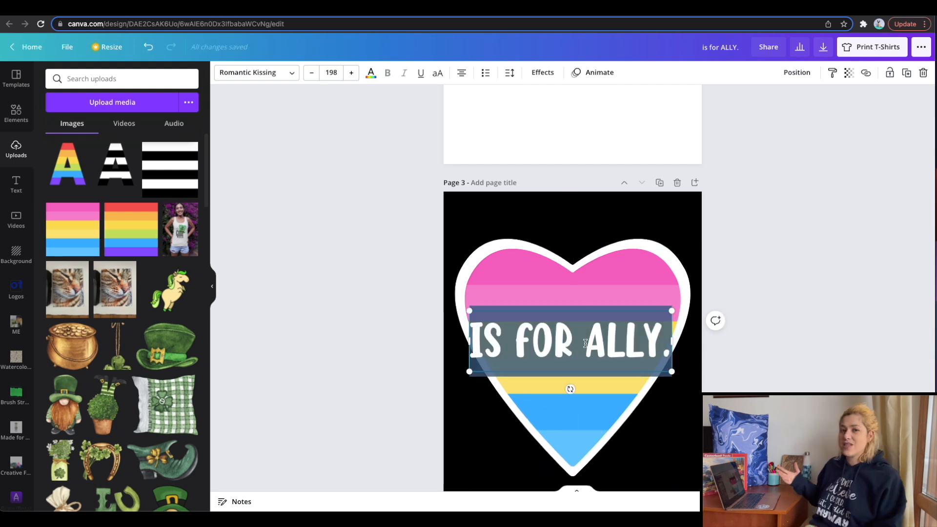
Replace the heart's text with "not a CHOICE." on two lines, set its line spacing to 1 and centre it higher on the heart.
type("not a CHOICE.")
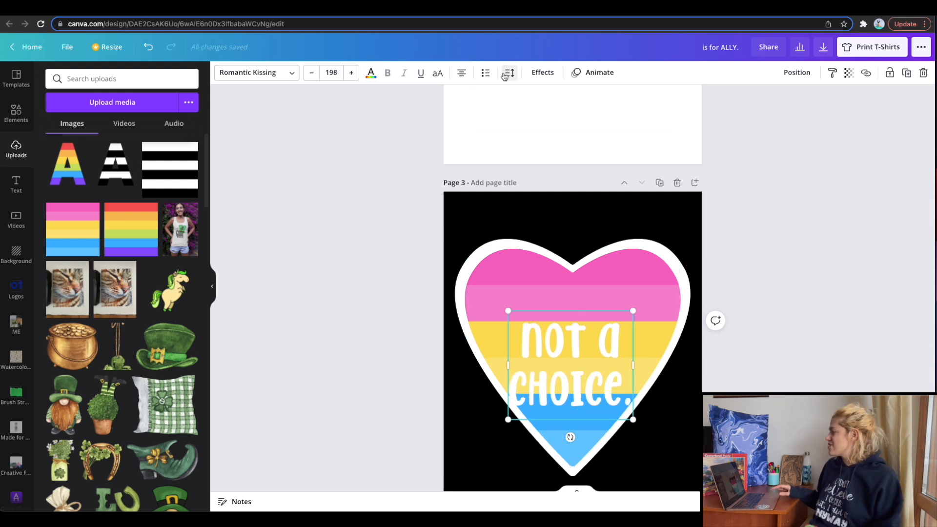
left_click(505, 75)
left_click_drag(601, 126, 588, 126)
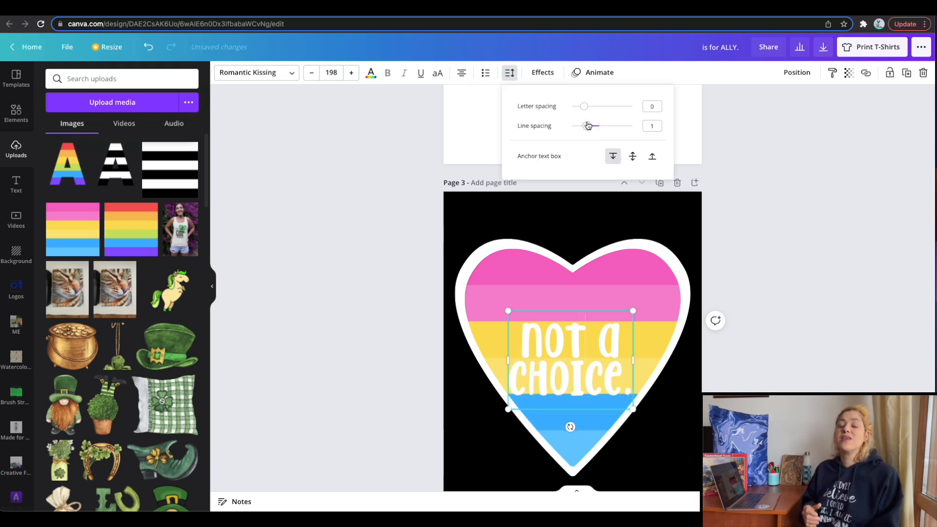
left_click(793, 337)
left_click(791, 356)
left_click_drag(582, 351, 582, 331)
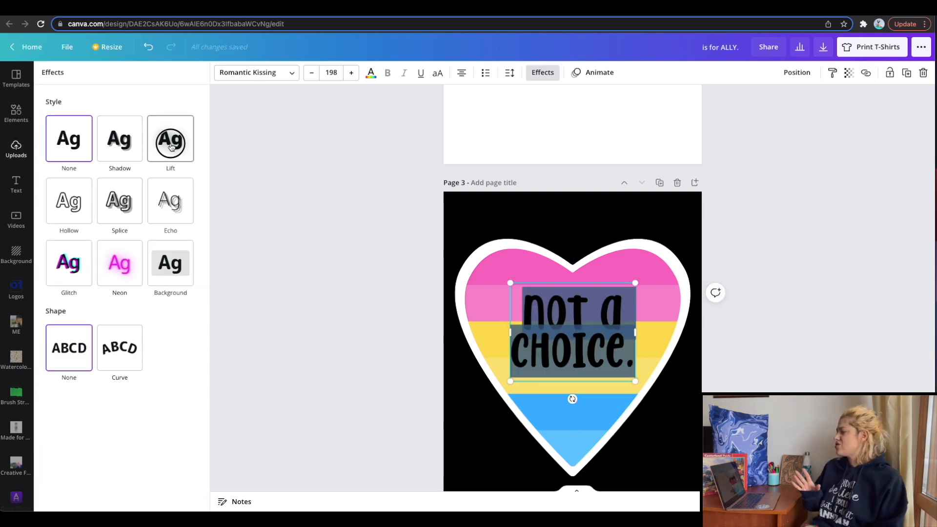
Try the Lift effect and a white Echo effect on the black "not a CHOICE." text.
left_click(172, 147)
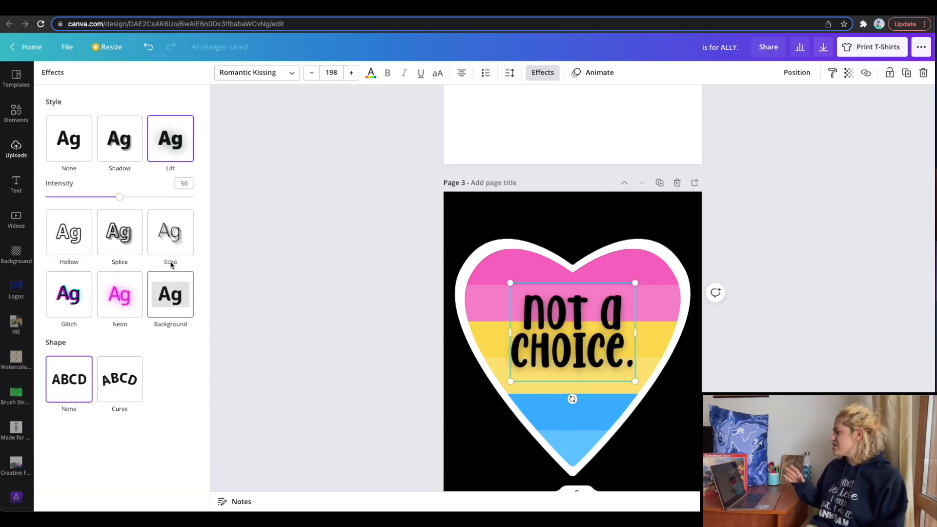
left_click(171, 244)
left_click(187, 303)
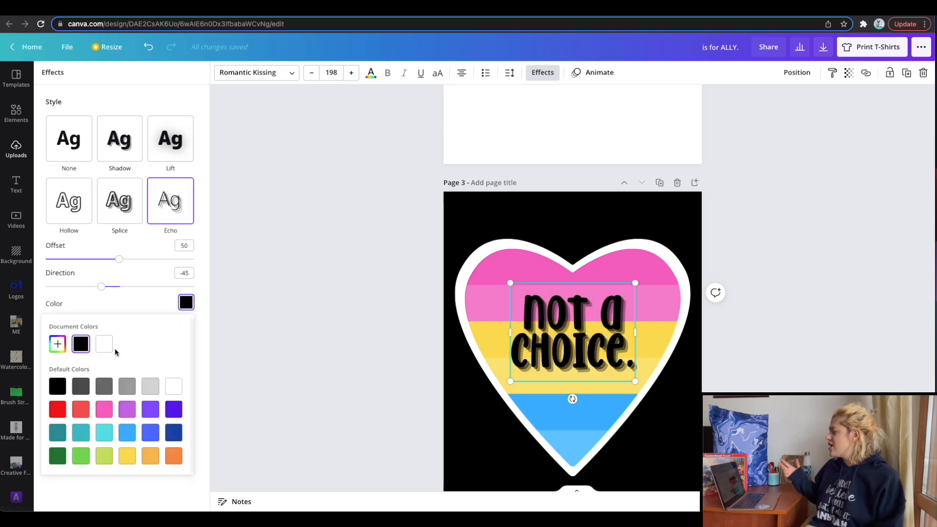
left_click(104, 347)
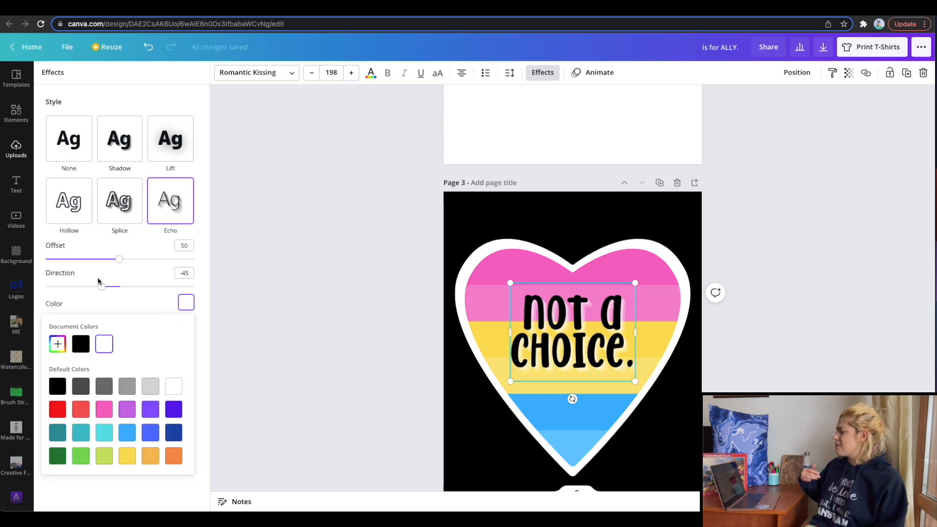
left_click(116, 263)
Give the "not a CHOICE." text a white Shadow effect with transparency set to 100.
left_click(127, 154)
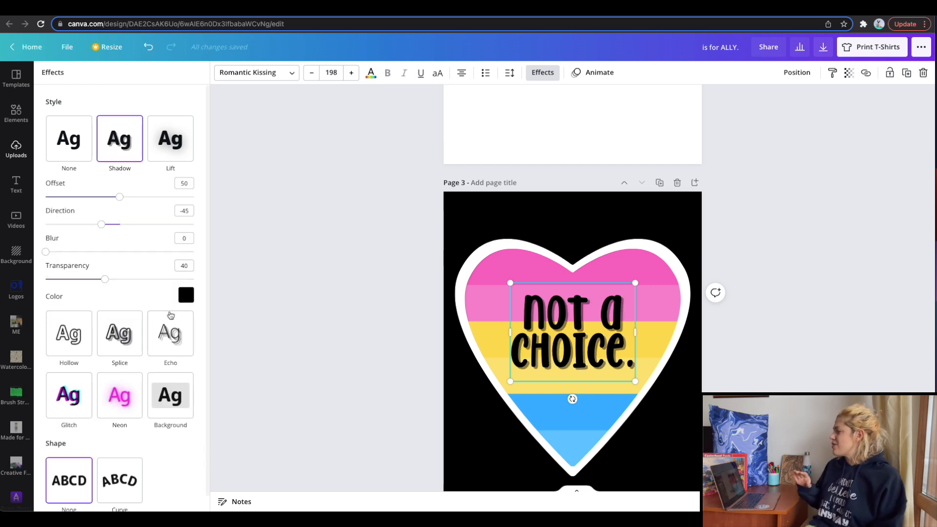
left_click(185, 295)
left_click(104, 336)
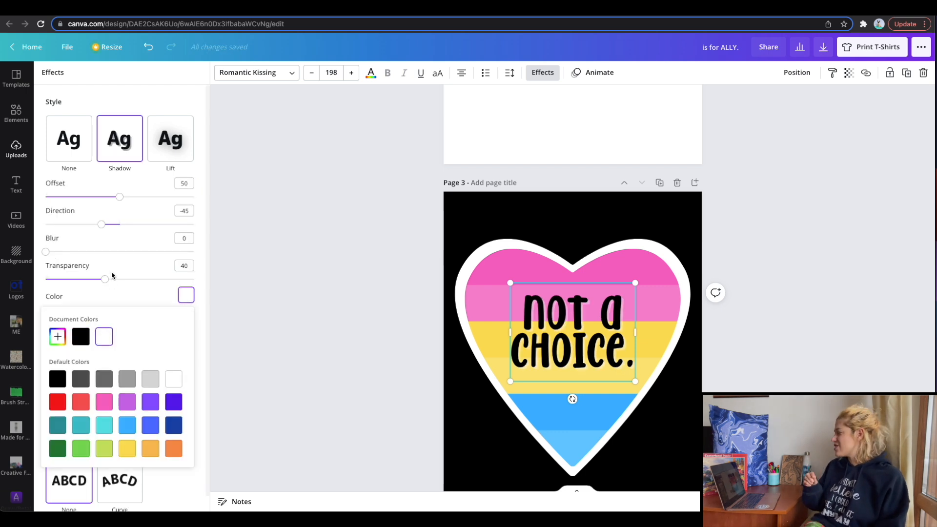
left_click_drag(107, 280, 228, 287)
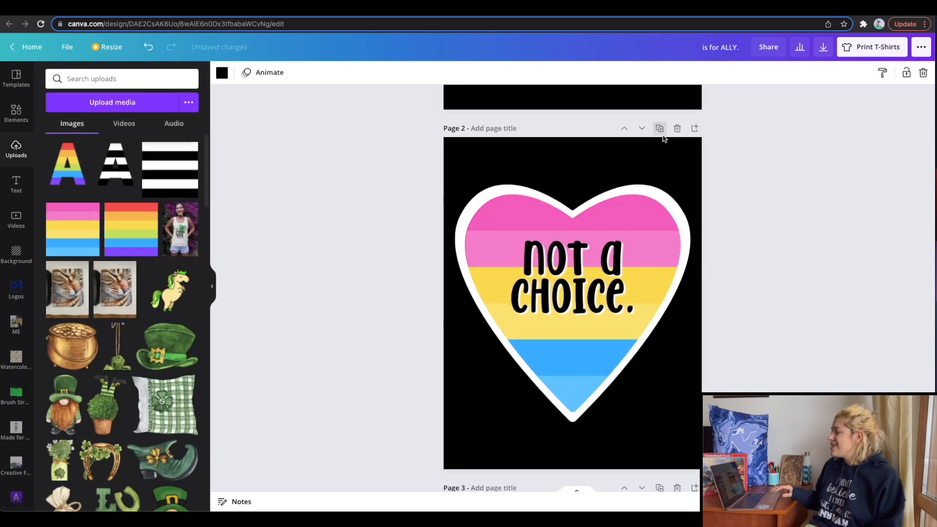
left_click(662, 133)
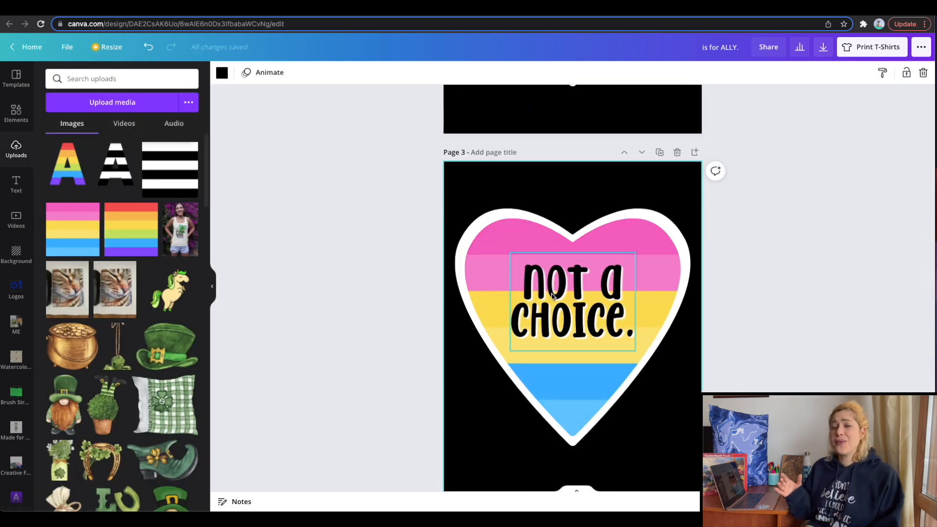
Fill page 3's heart with the rainbow stripe image and change its text to "LOVE MY DADS".
left_click_drag(152, 239, 518, 229)
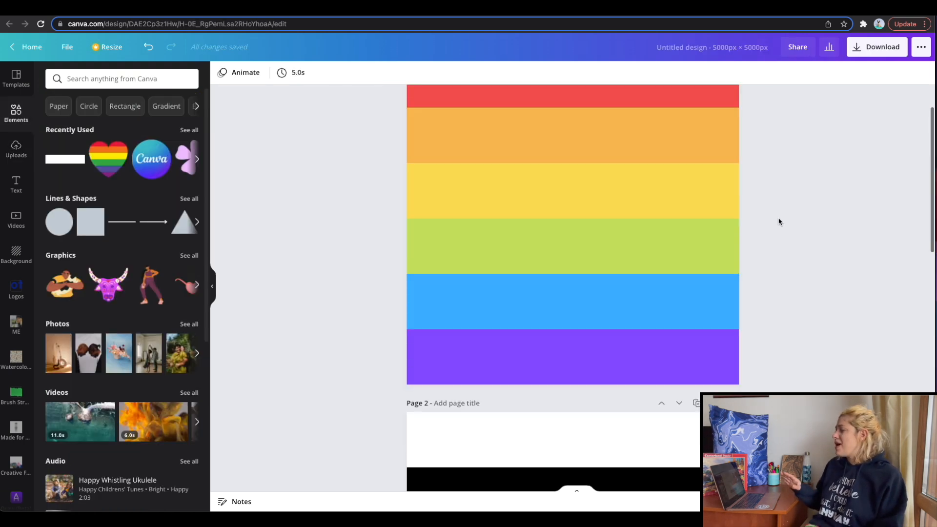
In the 5000 × 5000 px striped flag design, add a fourth page and fill it with a grid of five horizontal rows.
scroll(779, 221, "down", 10)
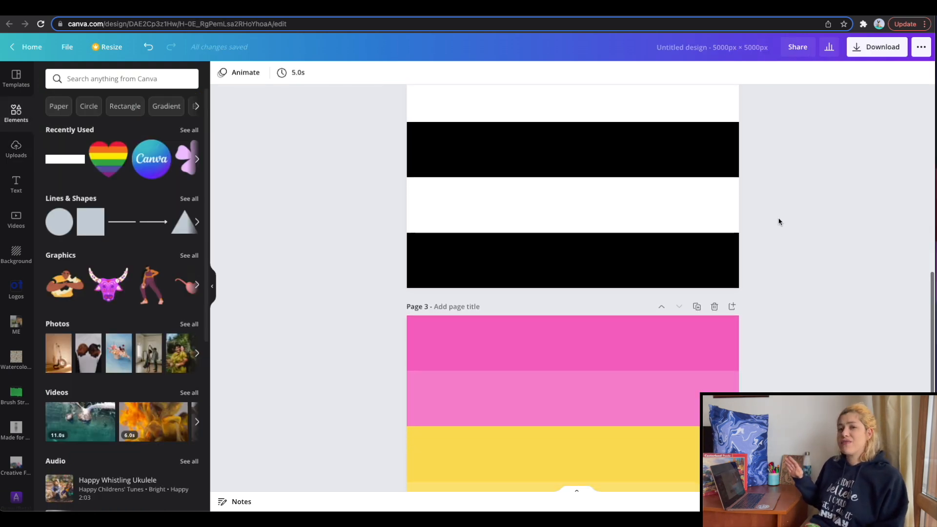
left_click(517, 460)
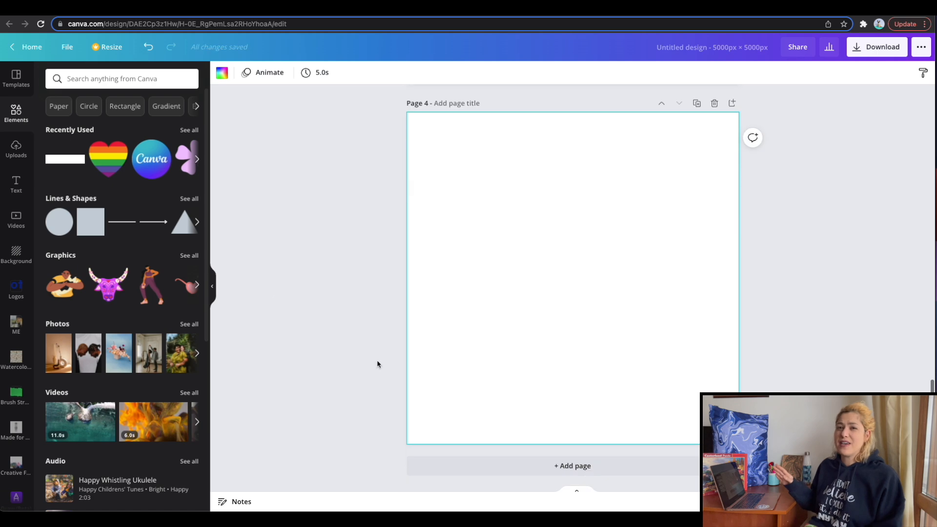
left_click(18, 151)
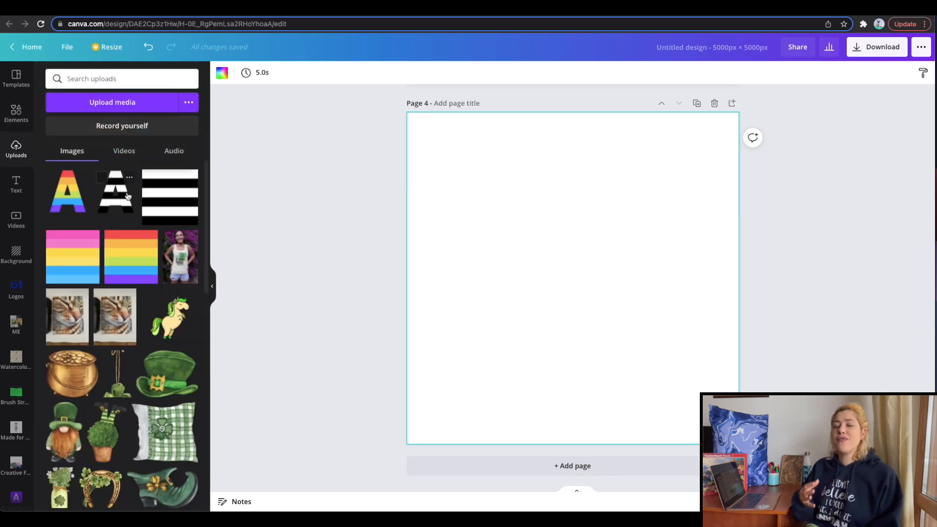
left_click(16, 113)
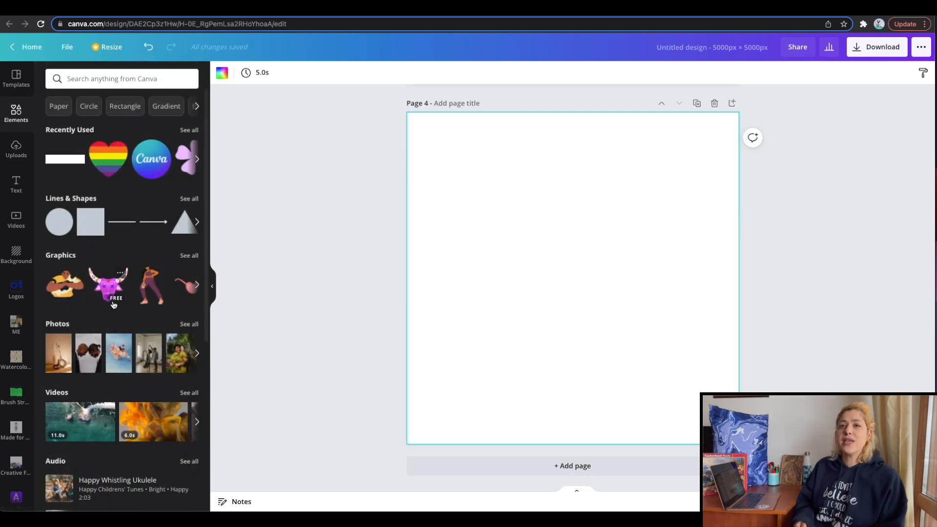
scroll(113, 305, "down", 6)
left_click(189, 449)
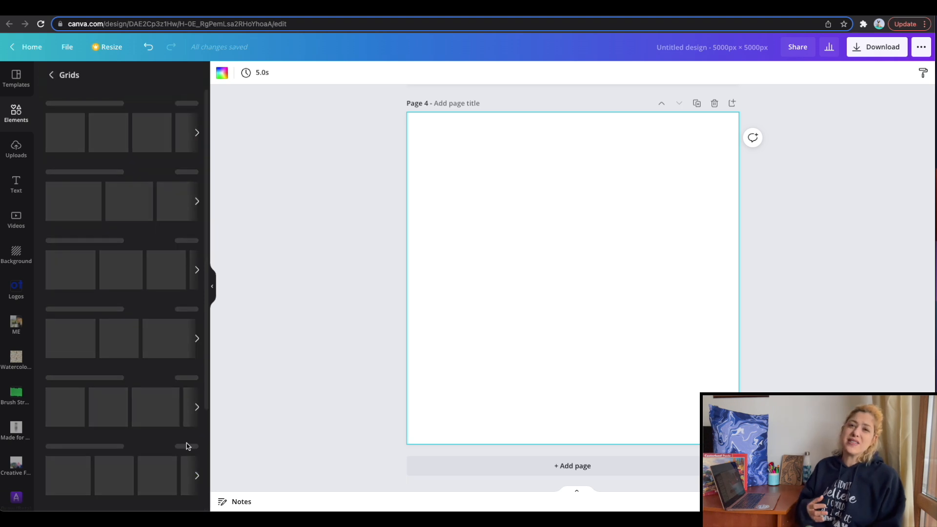
scroll(144, 287, "down", 10)
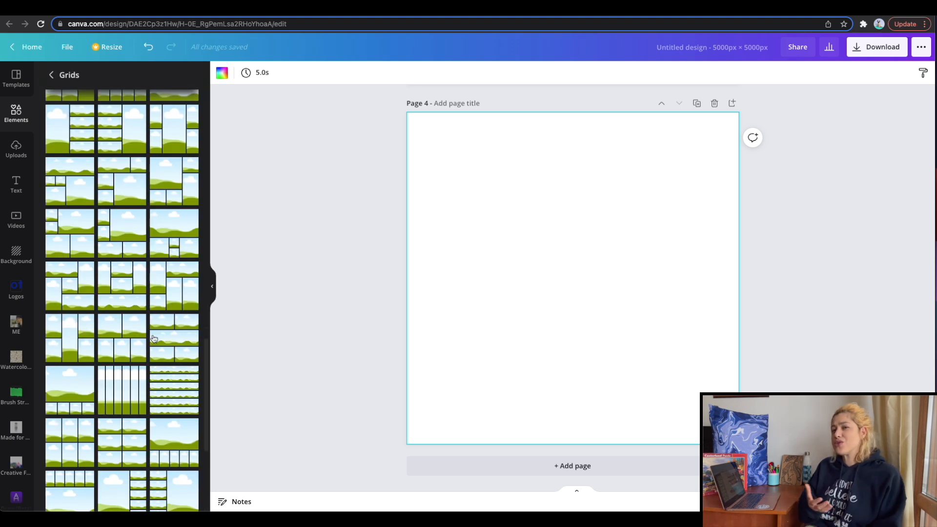
scroll(142, 322, "up", 8)
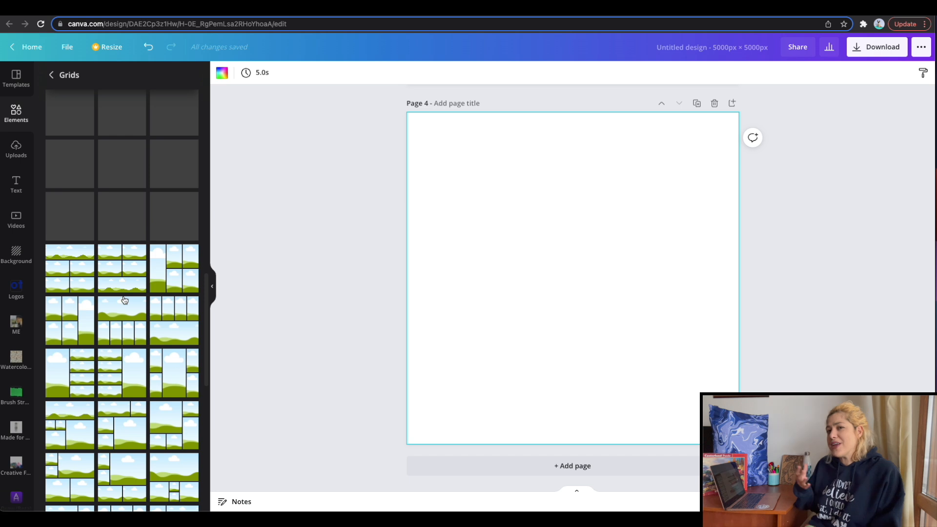
scroll(131, 215, "up", 1)
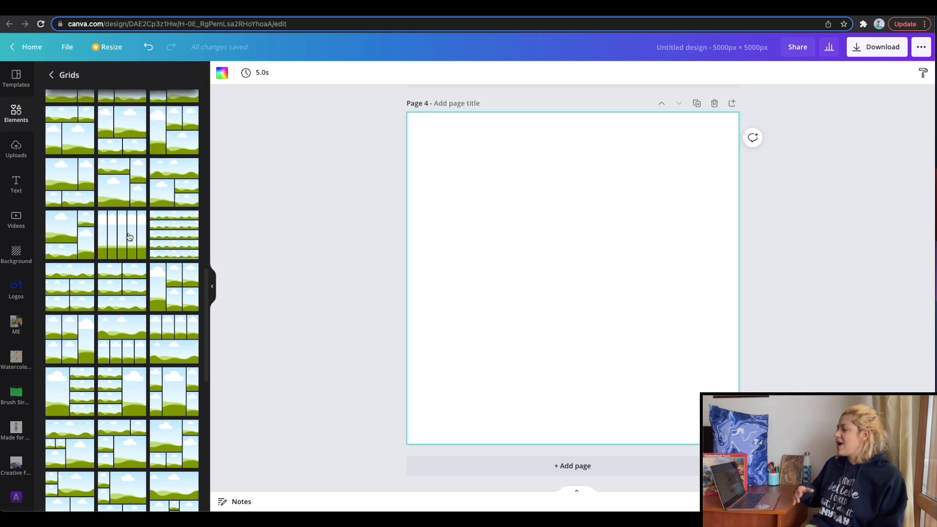
left_click(182, 252)
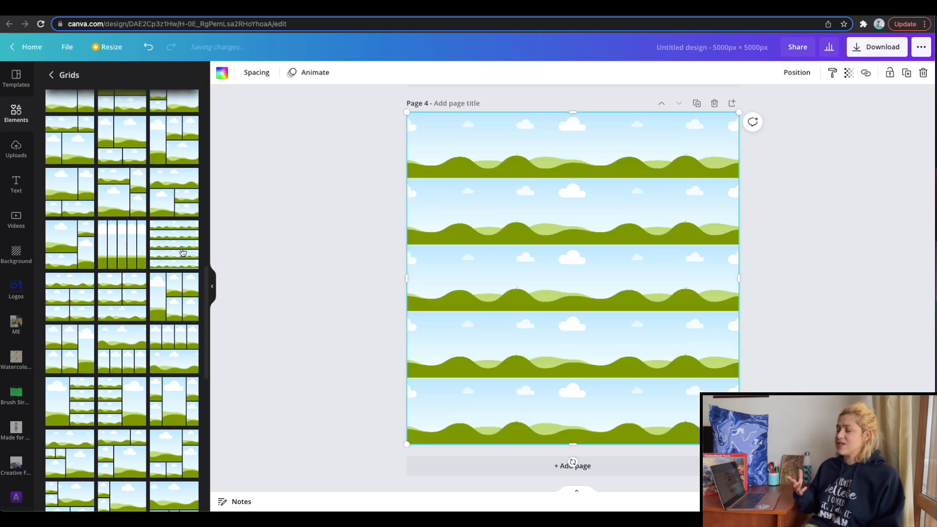
Remove the grid's spacing and colour its five rows light blue, pink, white, pink and light blue.
left_click(268, 72)
left_click_drag(309, 103, 261, 102)
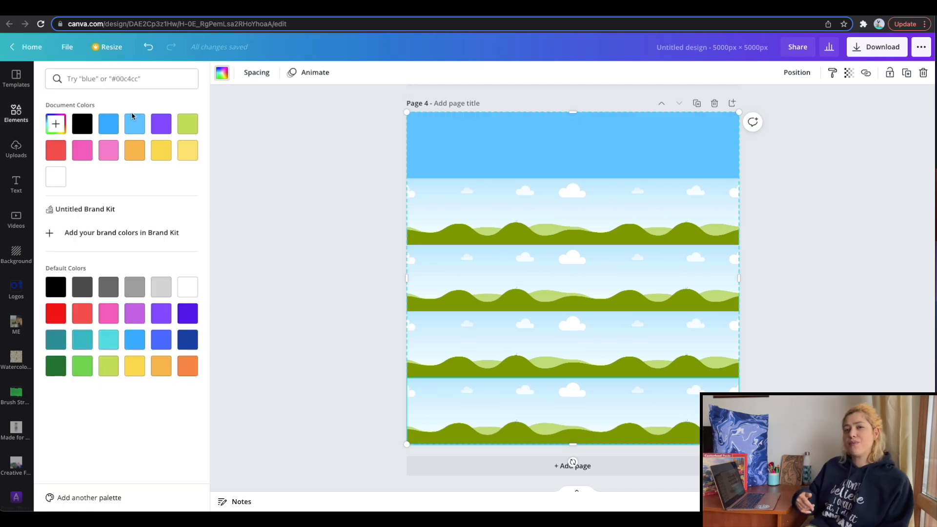
left_click(132, 121)
left_click(439, 211)
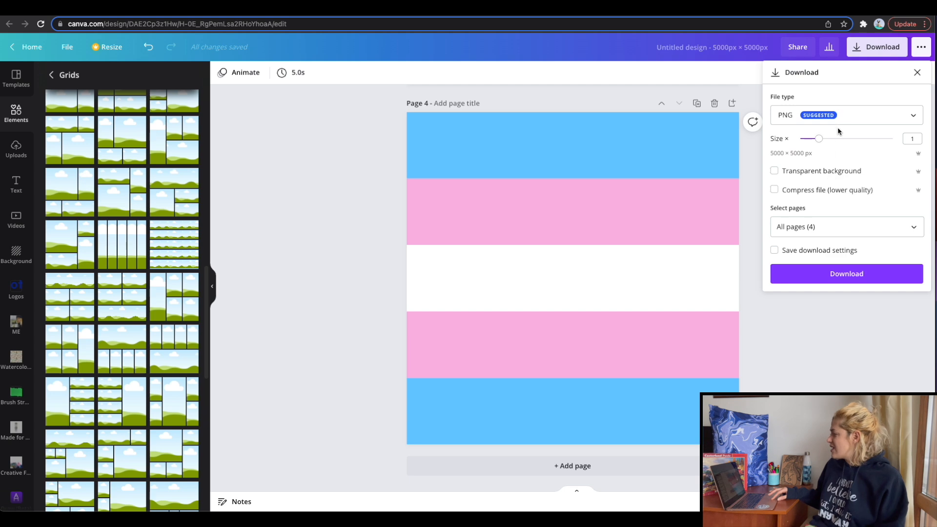
Export only the new light blue, pink and white striped page as a PNG.
left_click(815, 227)
left_click(818, 253)
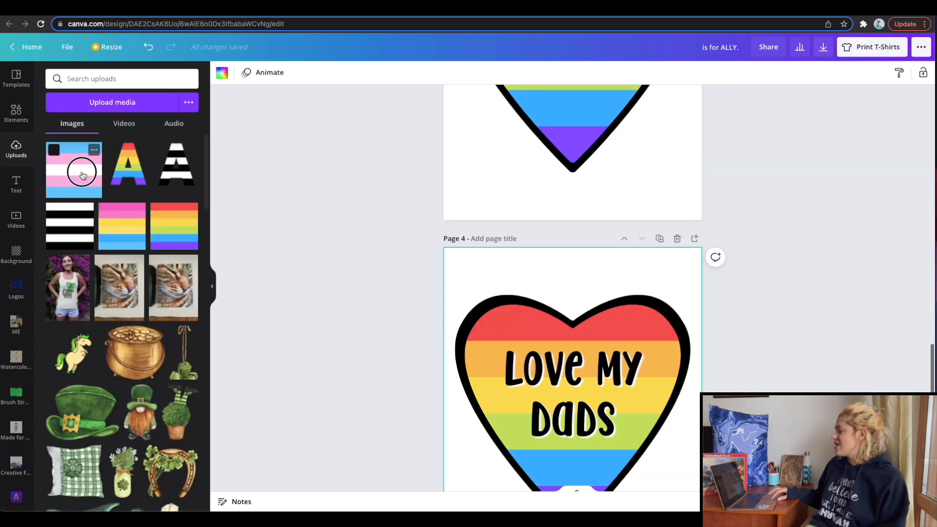
In the T-shirt design, fill page 4's black-outlined heart with the light blue, pink and white stripes and change its text to "not a" above a larger "PHASE.".
left_click_drag(80, 172, 541, 297)
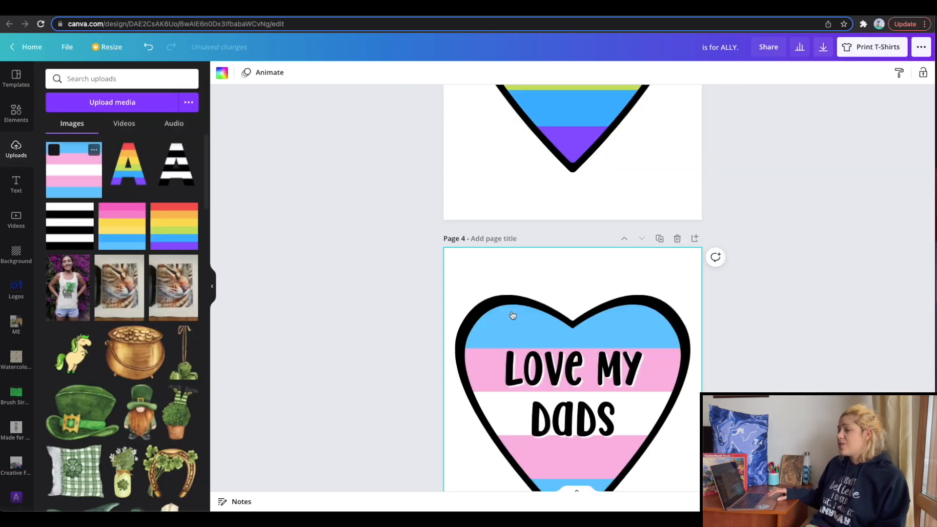
triple_click(561, 375)
key("ctrl+a")
type("not a")
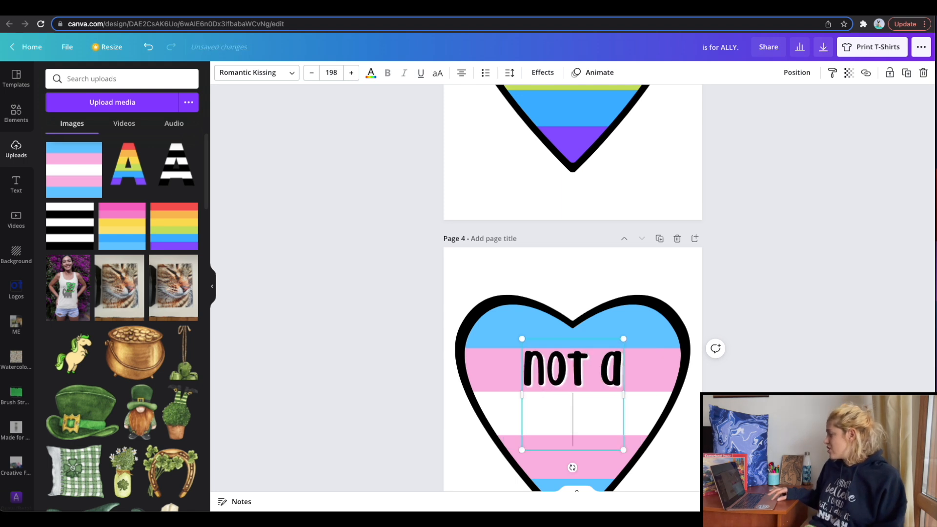
key("Return")
type("PHASE.")
left_click_drag(595, 297, 590, 295)
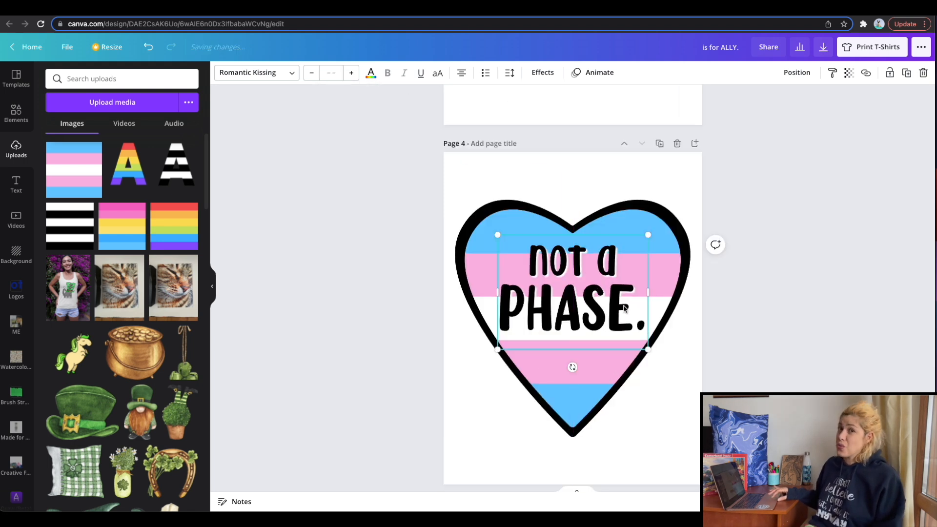
Replace the text on page 3's pink, yellow and blue heart with "GENDER BLIND" on two lines, without a full stop.
left_click(642, 318)
key("BackSpace")
type("Ge")
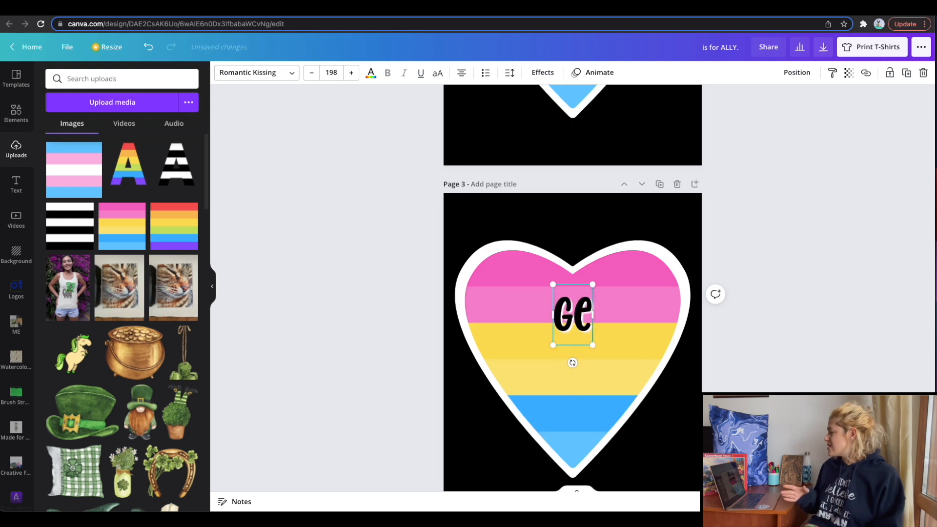
type("nder BLIND.")
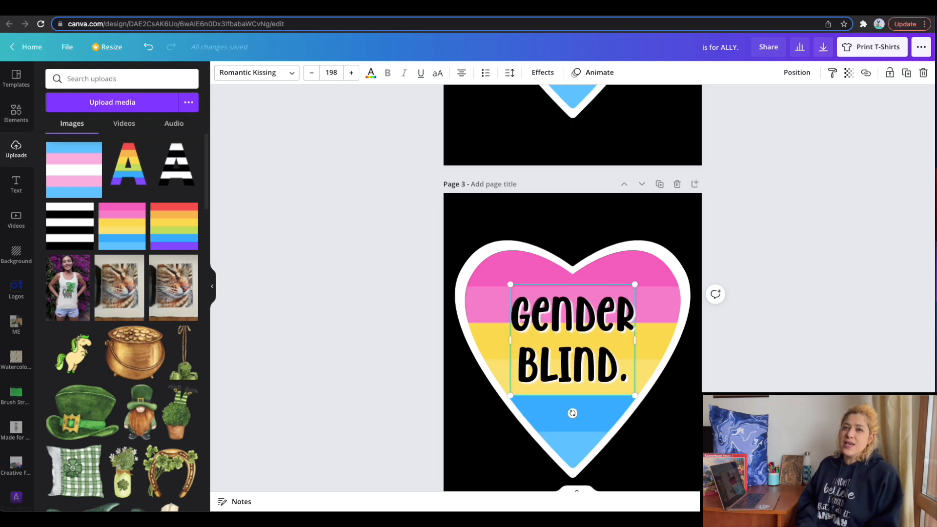
key("BackSpace")
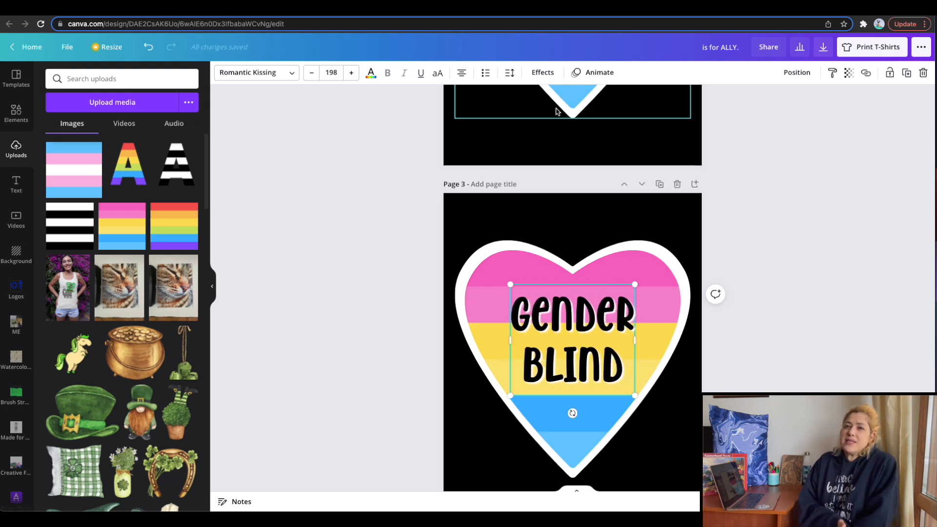
Tighten the line spacing of the "GENDER BLIND" text and centre it across the heart's pink and yellow stripes.
left_click(509, 72)
left_click_drag(588, 128, 572, 127)
left_click(758, 209)
left_click(771, 249)
left_click(569, 335)
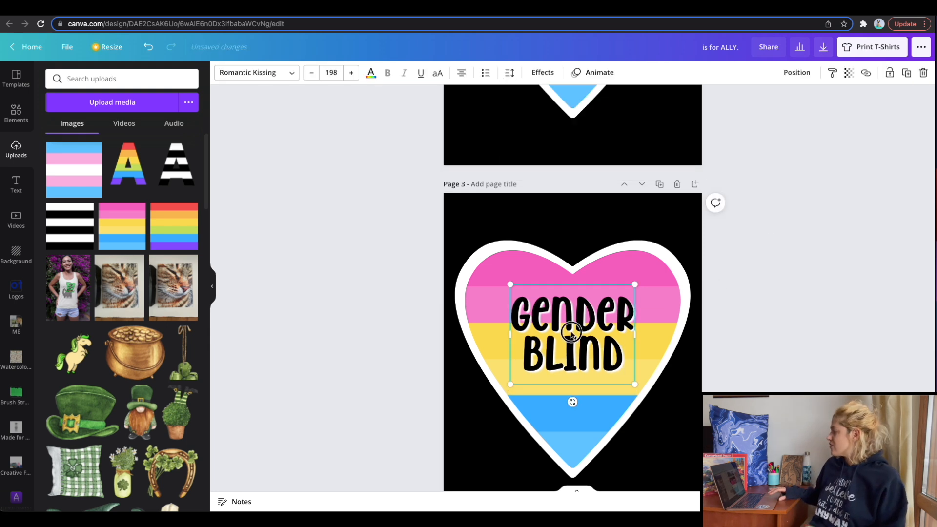
left_click(755, 327)
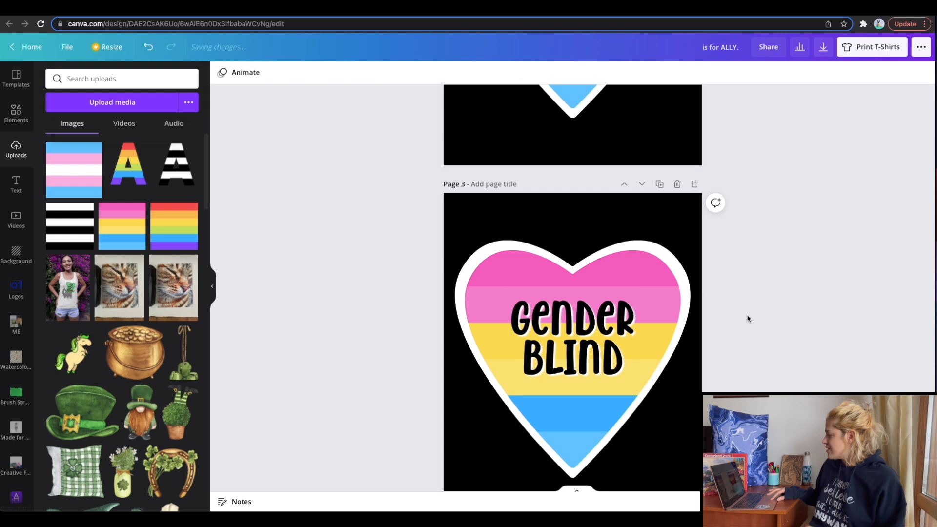
On black page 4, arrange three small outlined hearts in an overlapping row, filling the first with blue-pink-white stripes and the raised middle one with the rainbow.
scroll(396, 217, "down", 5)
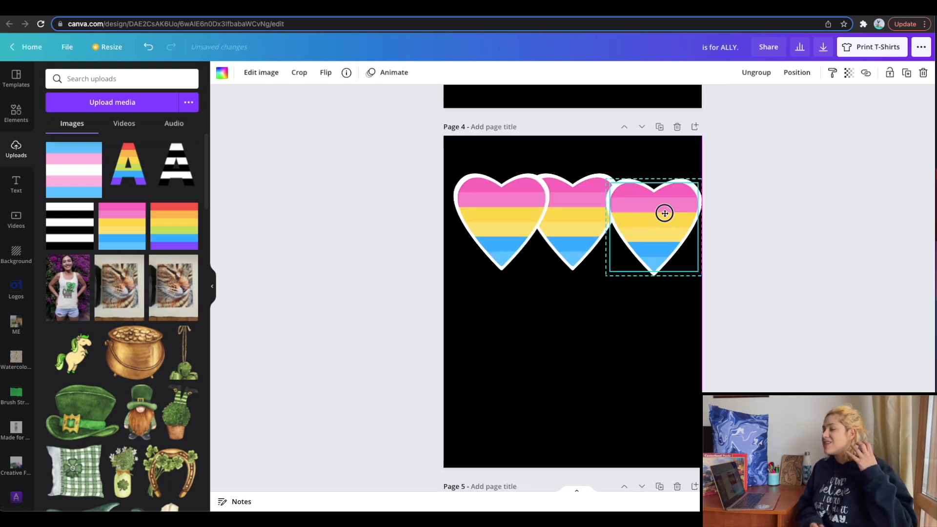
left_click_drag(664, 211, 654, 210)
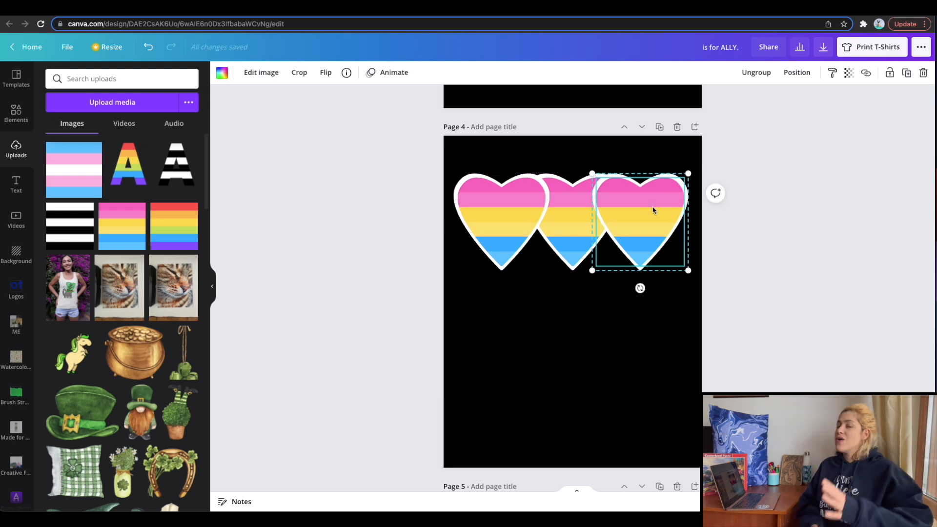
left_click_drag(73, 170, 481, 238)
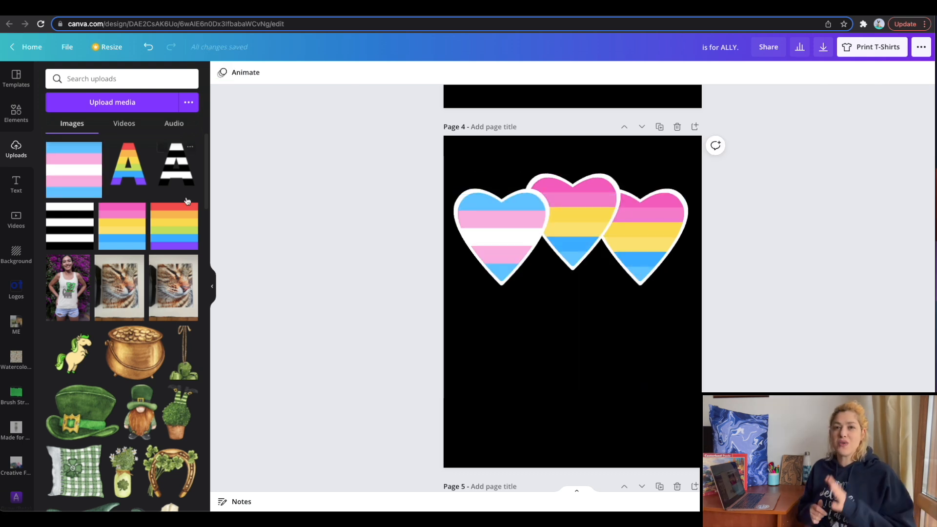
left_click_drag(185, 212, 598, 206)
Copy the "GENDER BLIND" text to page 4, change it to white "Everyone is beautiful to someone." on three lines, and place it below the hearts.
scroll(757, 357, "up", 5)
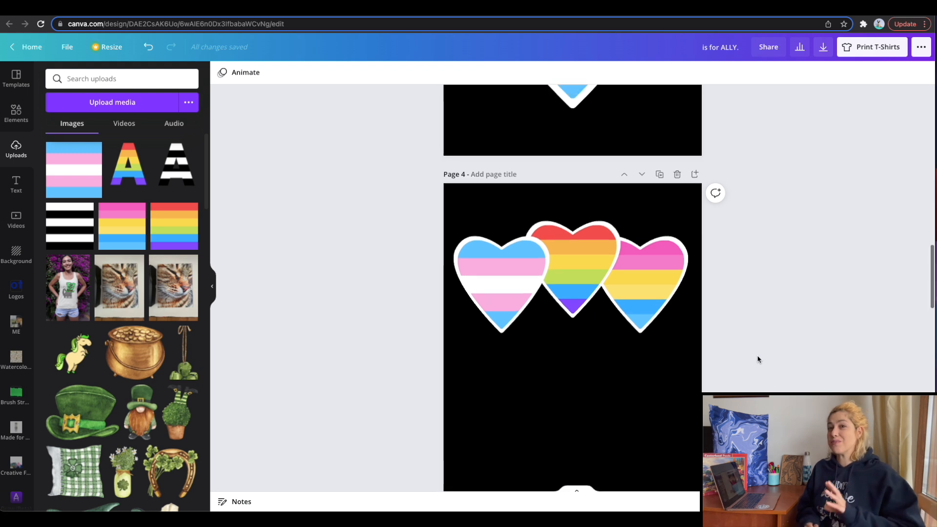
left_click(601, 181)
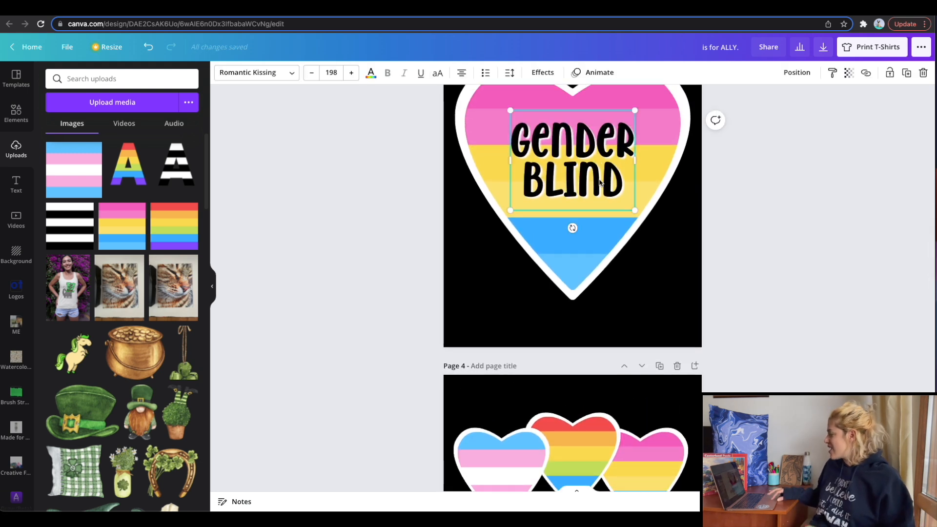
scroll(600, 182, "down", 5)
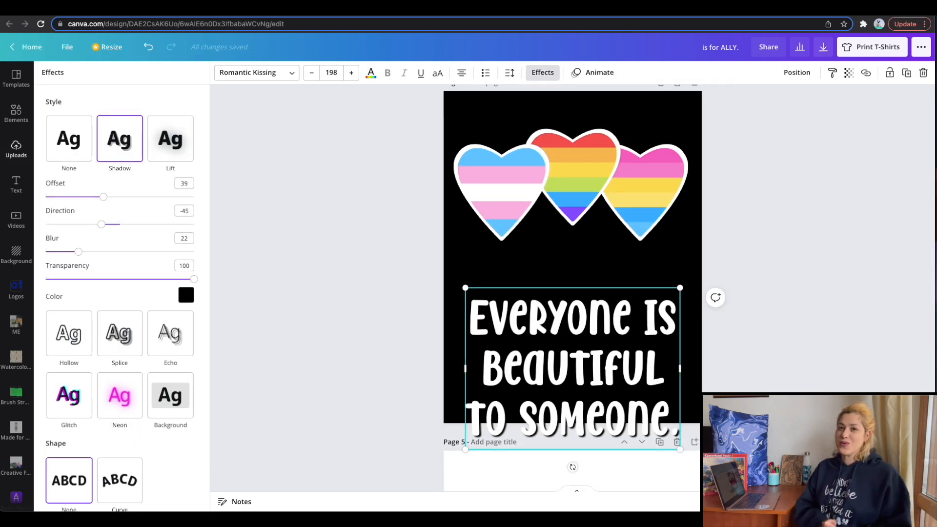
left_click(702, 373)
left_click_drag(595, 368, 594, 326)
Tighten the line spacing of the three-line slogan on page 4 to 0.83.
left_click(548, 72)
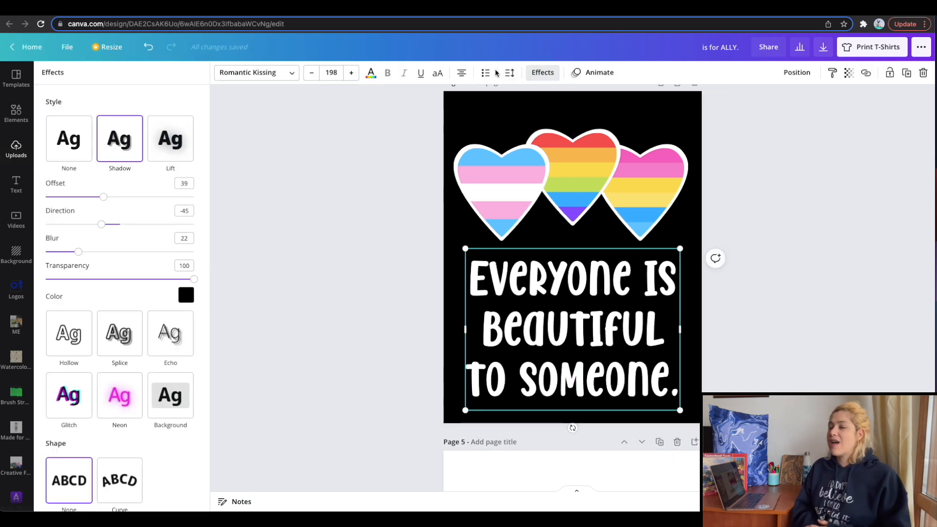
left_click(511, 73)
left_click_drag(590, 125, 582, 127)
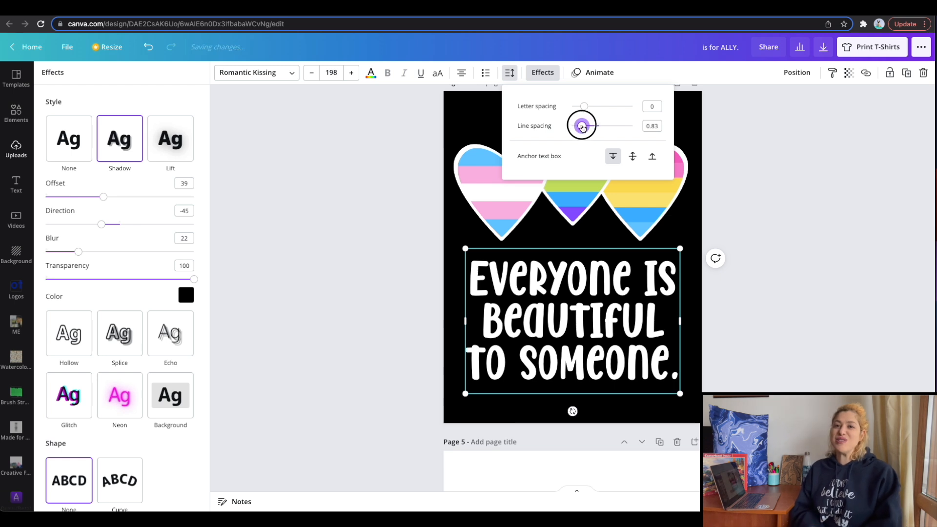
Enlarge only the word "BEAUTIFUL" in the slogan to font size 260 and nudge the centred text block slightly upward.
double_click(563, 315)
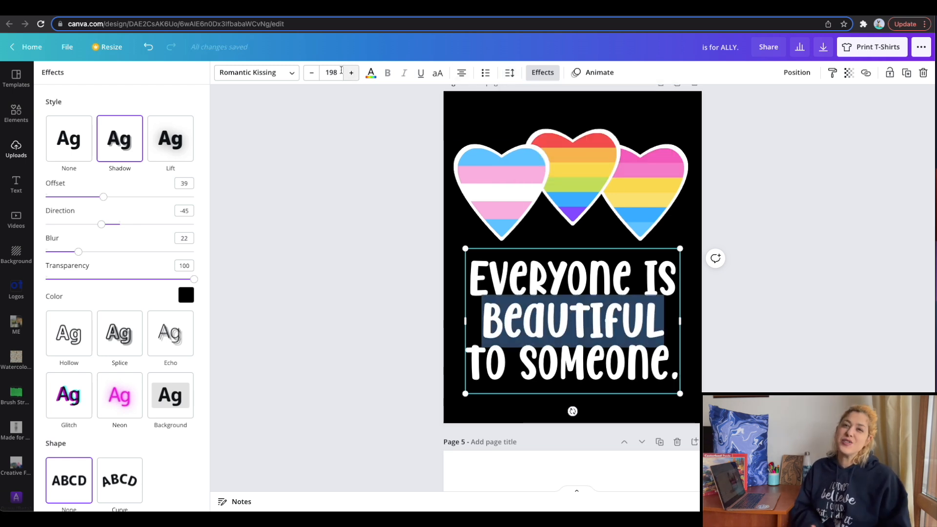
left_click(334, 72)
key("Return")
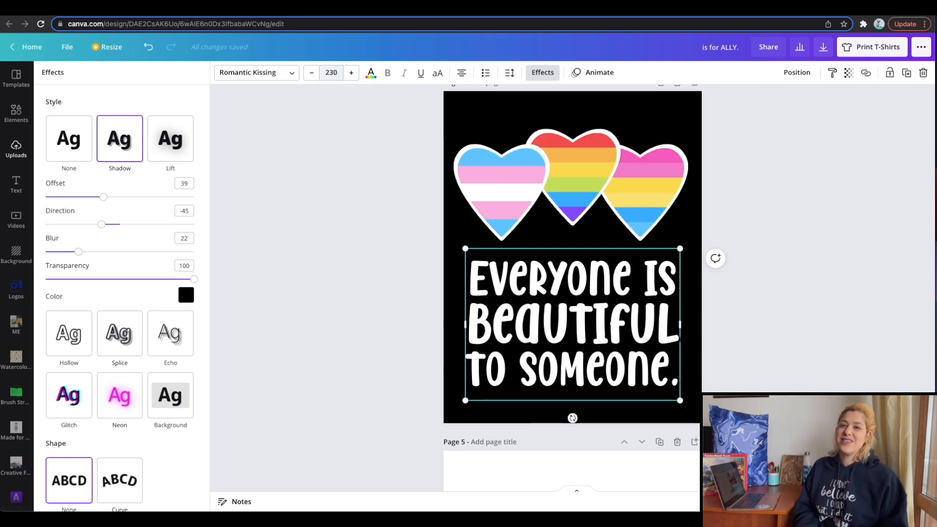
left_click(832, 321)
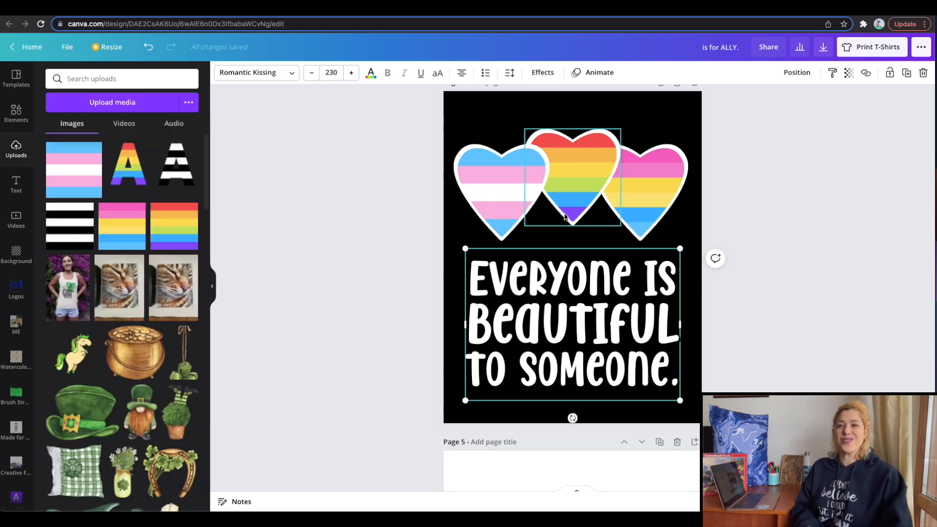
double_click(569, 304)
left_click(340, 72)
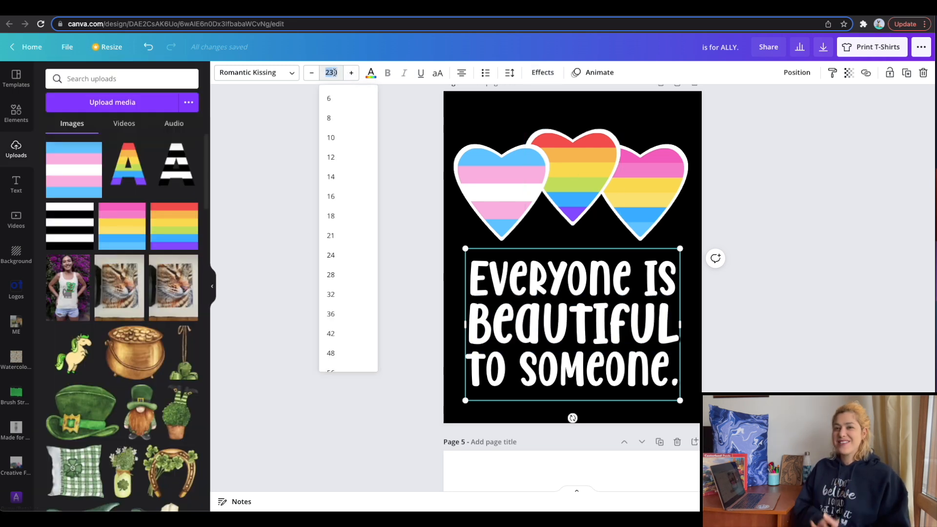
type("260")
key("Return")
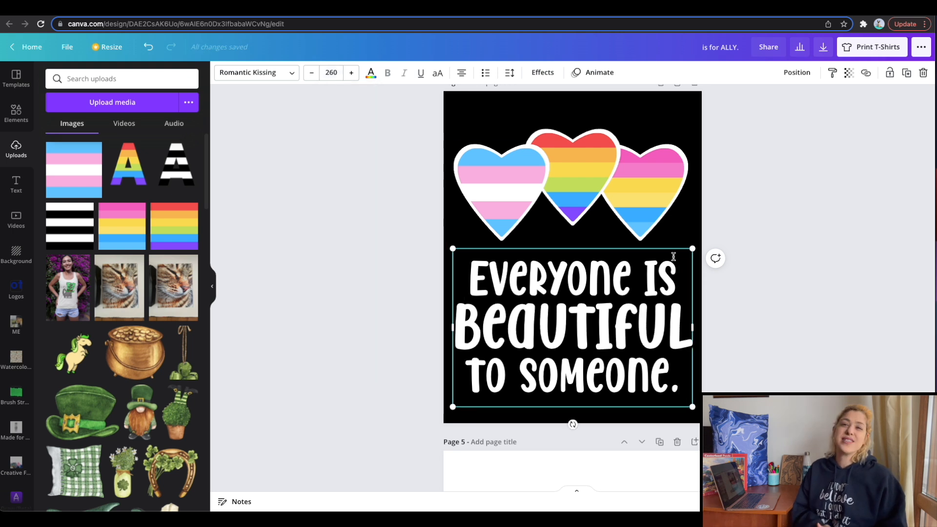
left_click(801, 316)
left_click_drag(631, 361, 631, 357)
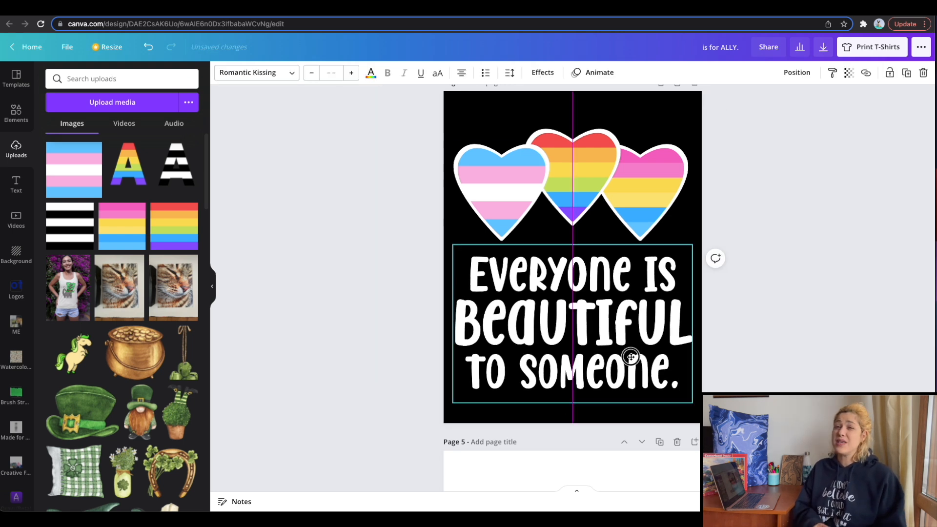
left_click(743, 167)
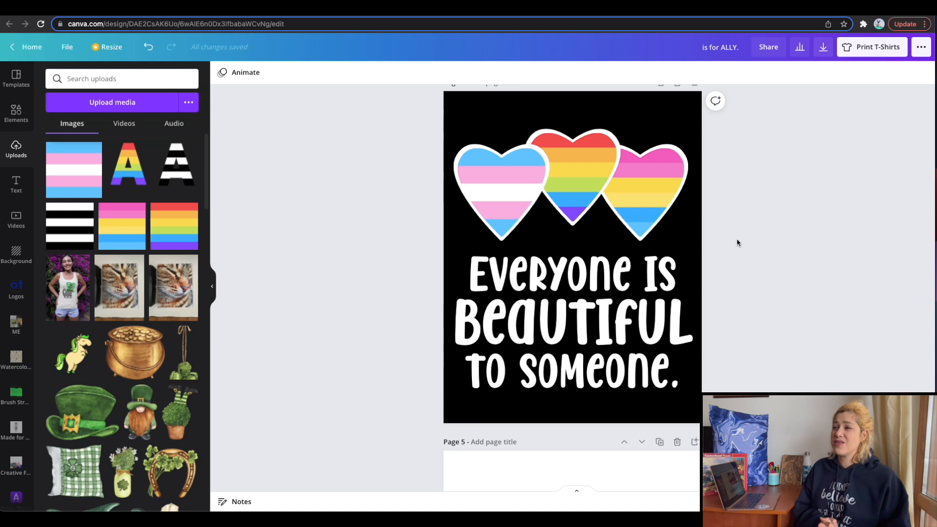
Recolour the outline of page 4's pink, yellow and blue heart to black.
scroll(737, 239, "up", 1)
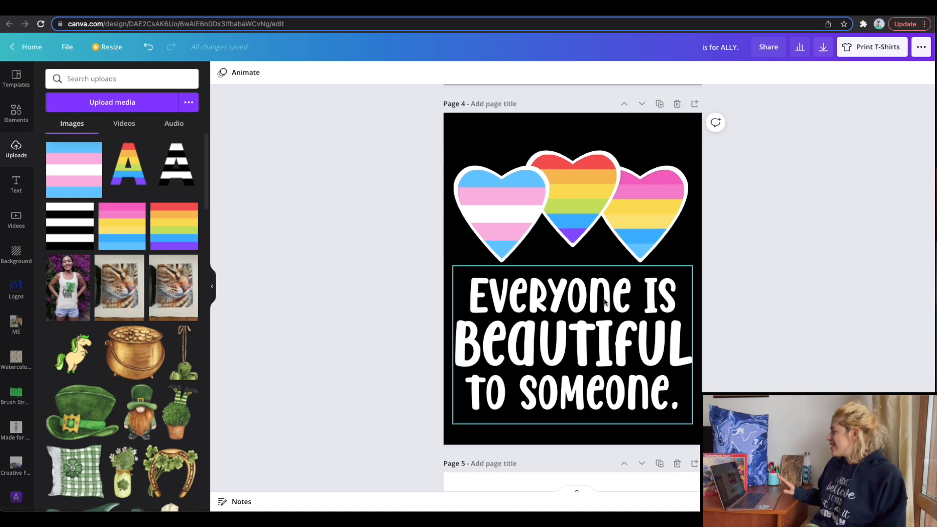
left_click(673, 168)
left_click(223, 72)
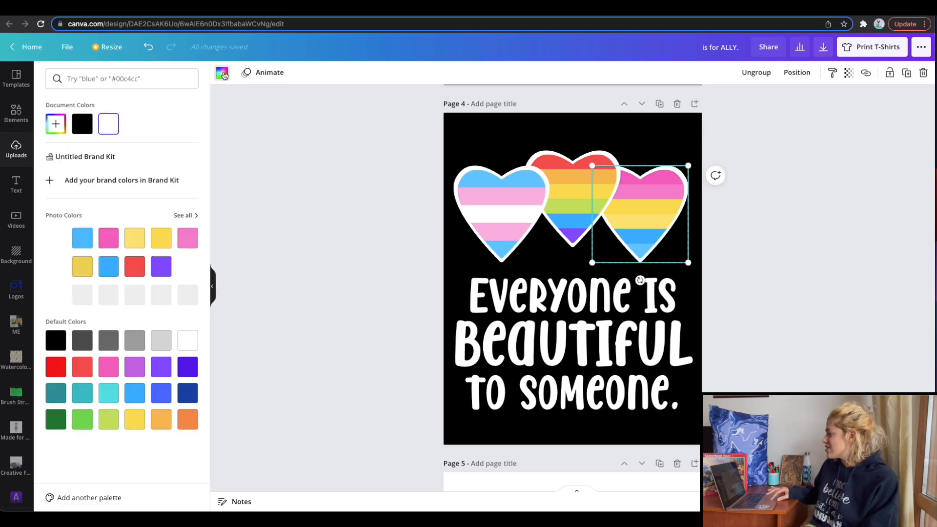
left_click(81, 123)
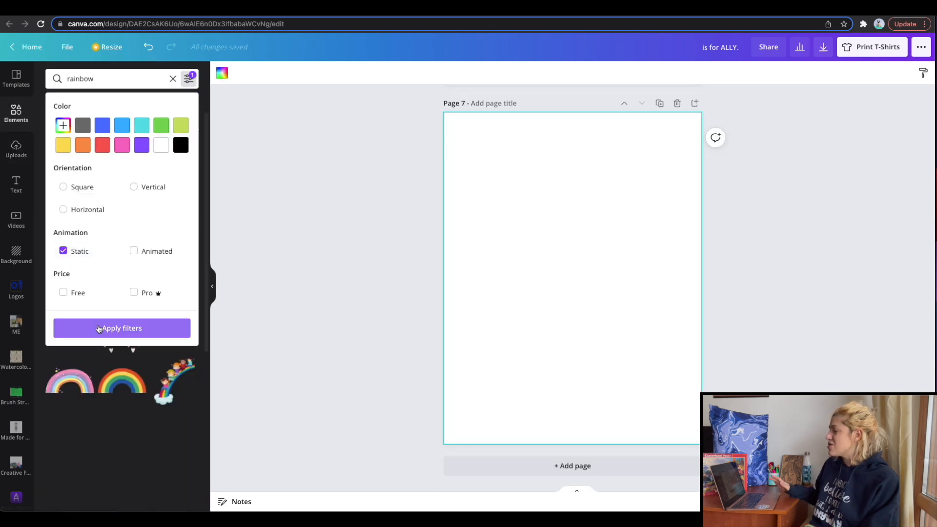
Try two pastel boho rainbow graphics from the "rainbow" search on blank page 7 and delete them.
left_click(120, 328)
scroll(123, 306, "down", 10)
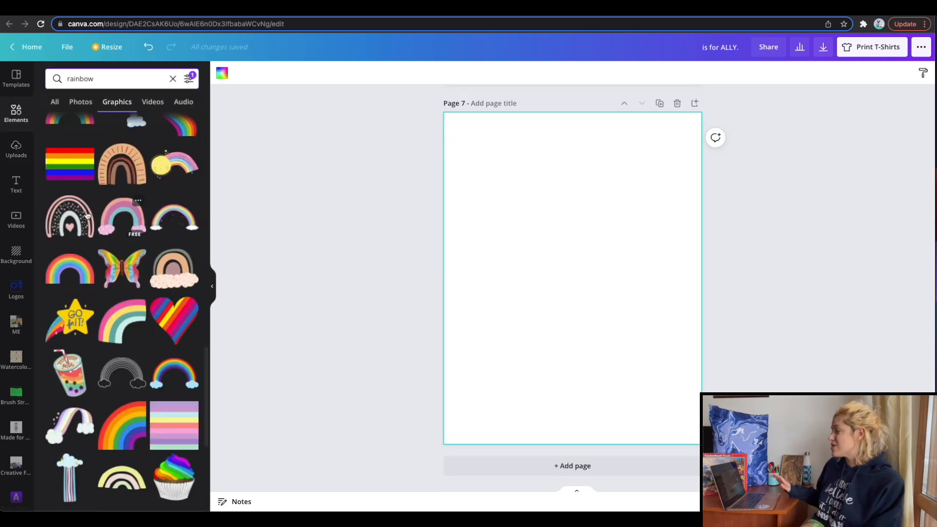
left_click(74, 218)
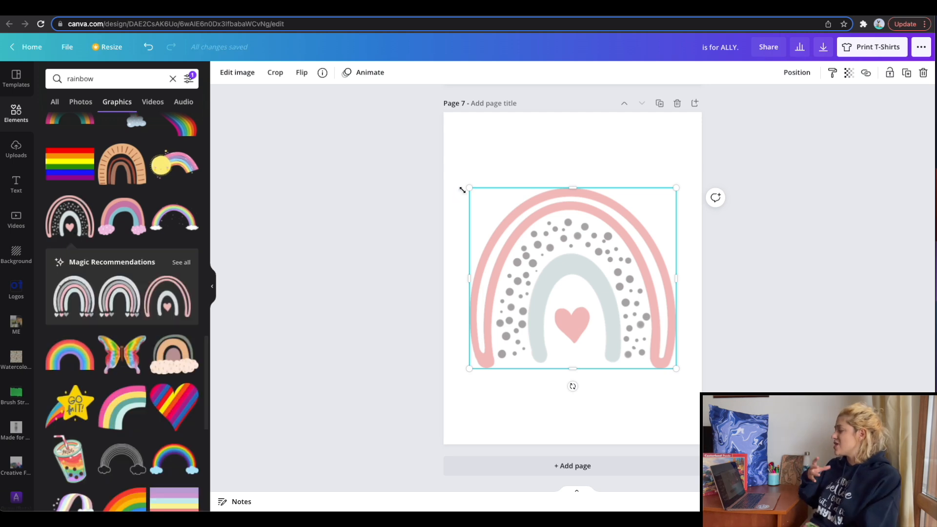
left_click(126, 296)
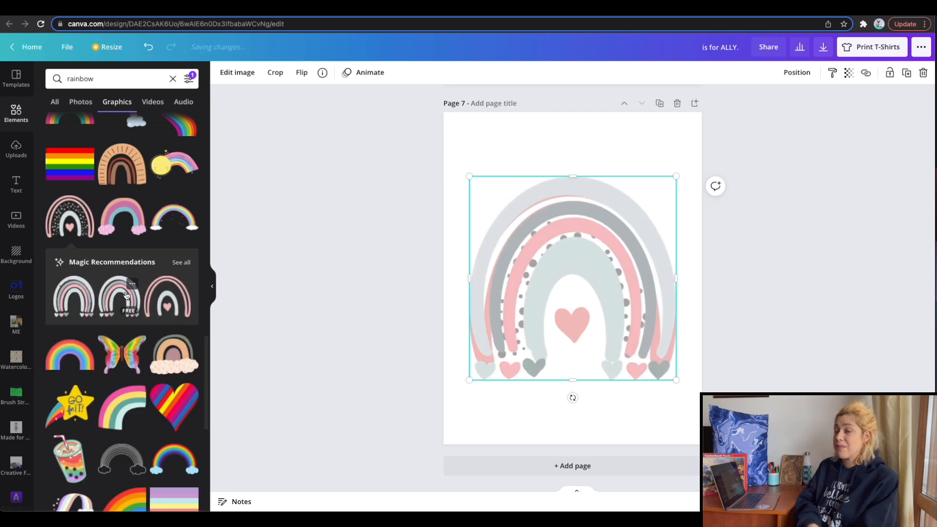
key("Delete")
Add the simple pink, orange and teal rainbow graphic to page 7 and enlarge it to nearly the page width.
left_click(79, 289)
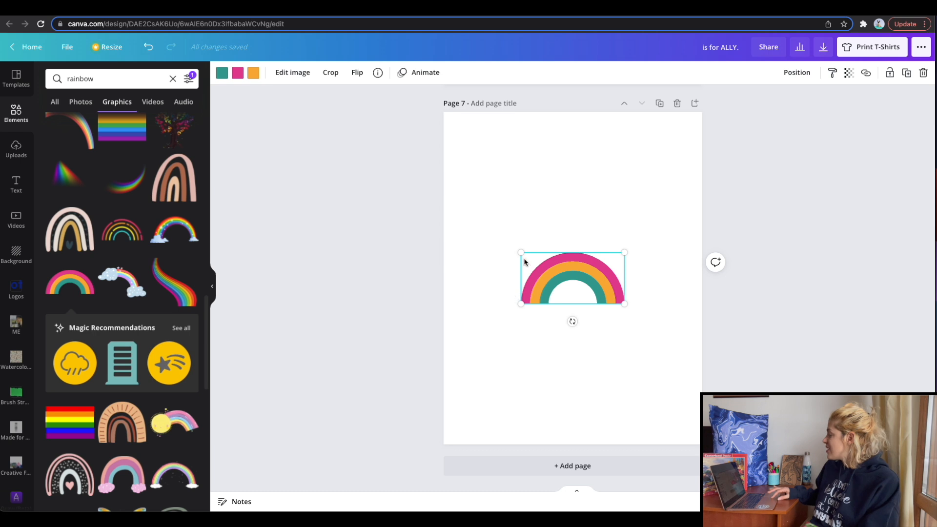
left_click_drag(526, 251, 463, 215)
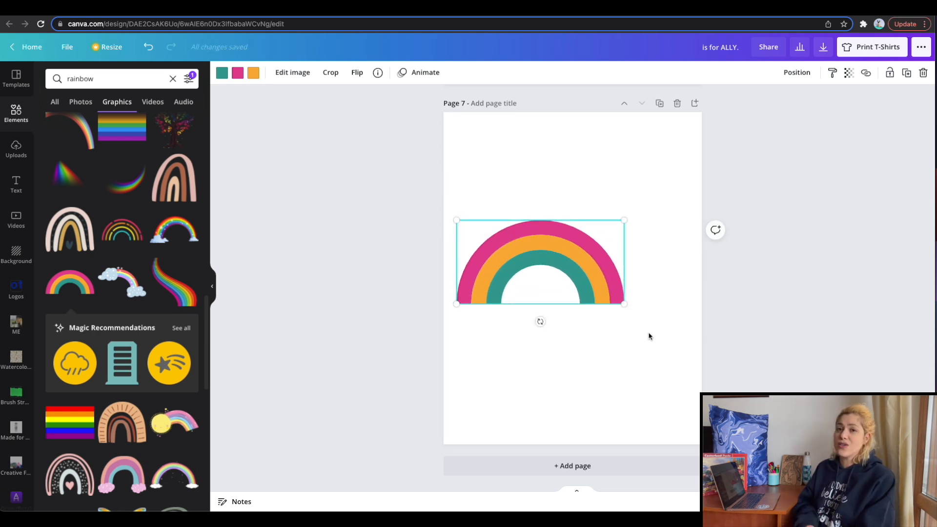
left_click_drag(628, 310, 657, 325)
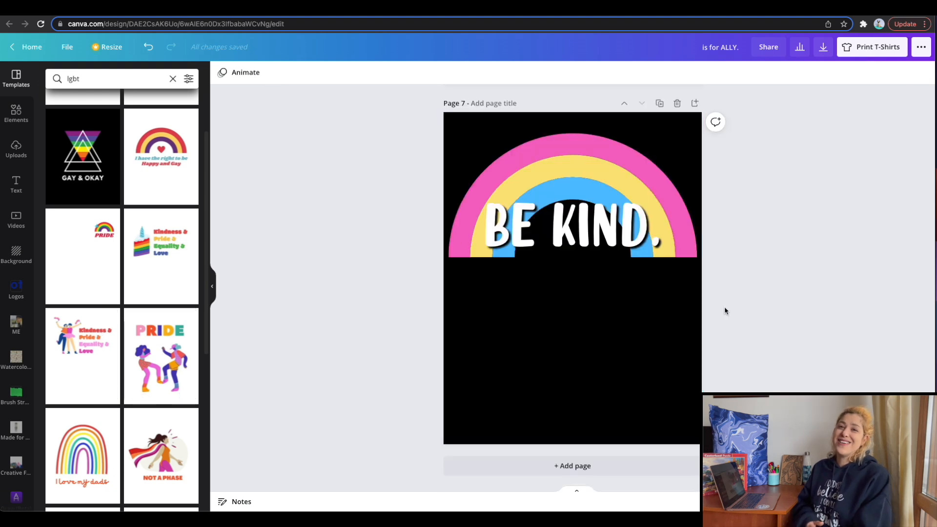
Remove the black backgrounds from the T-shirt pages, working upward from the "BE KIND." page to page 4 and the "GENDER BLIND" page.
left_click(649, 338)
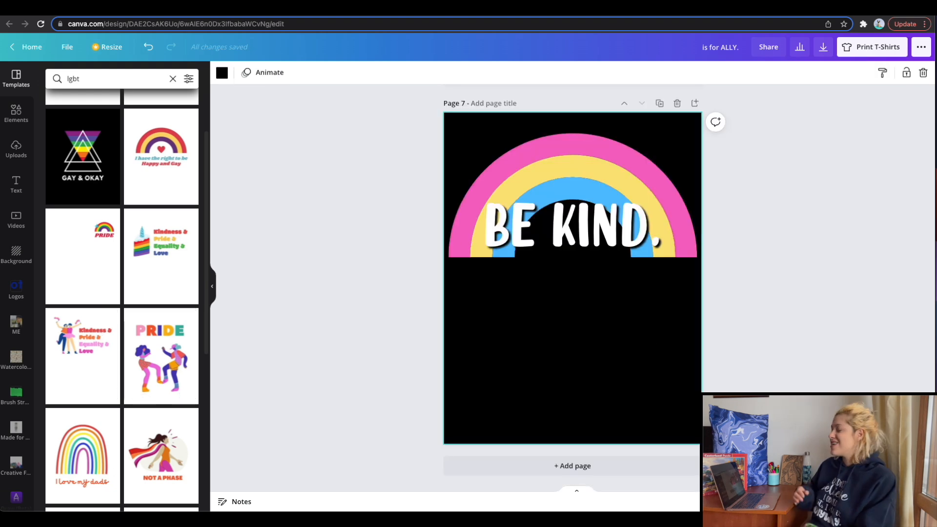
key("BackSpace")
scroll(659, 352, "up", 10)
scroll(668, 412, "up", 4)
scroll(668, 412, "up", 12)
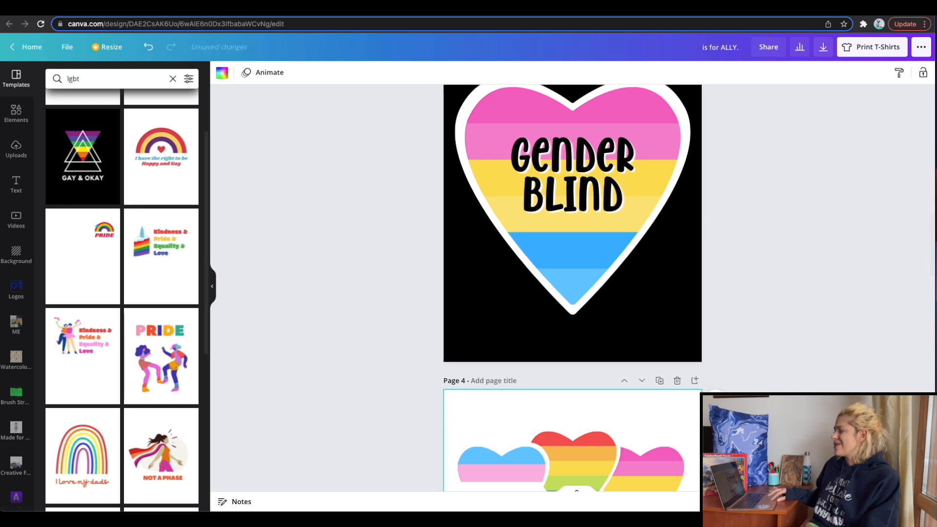
key("BackSpace")
scroll(667, 337, "up", 6)
left_click(667, 341)
key("BackSpace")
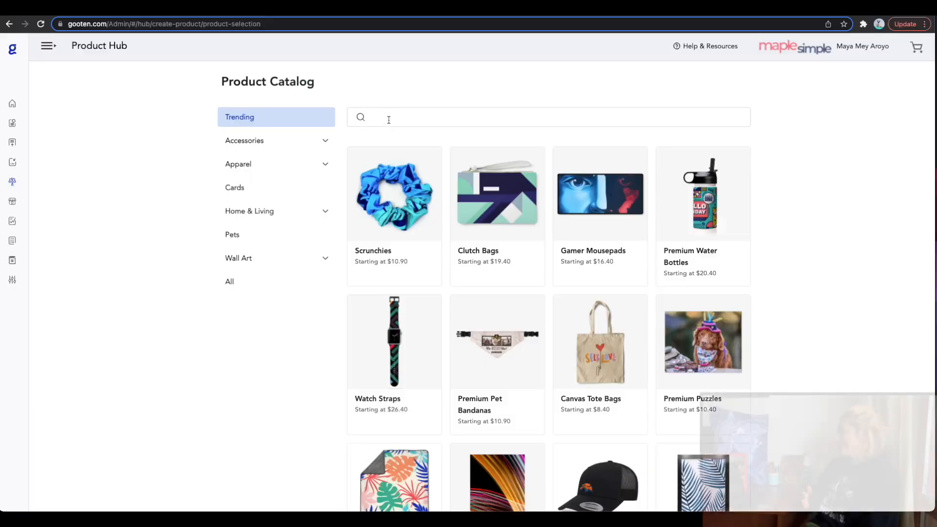
In Gooten's product catalog, search for "magnets", open Metal Magnets and choose the 2x2 inch, 5 Pack size.
type("magnets")
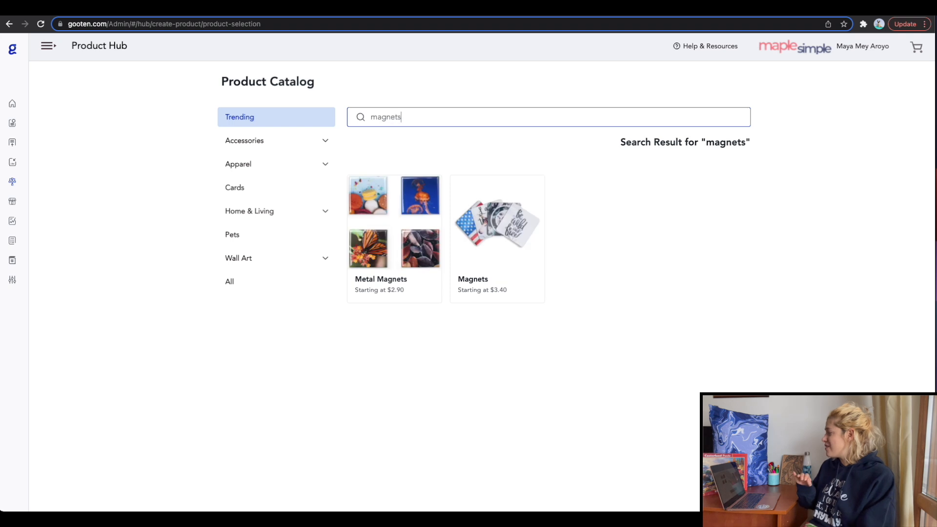
left_click(392, 249)
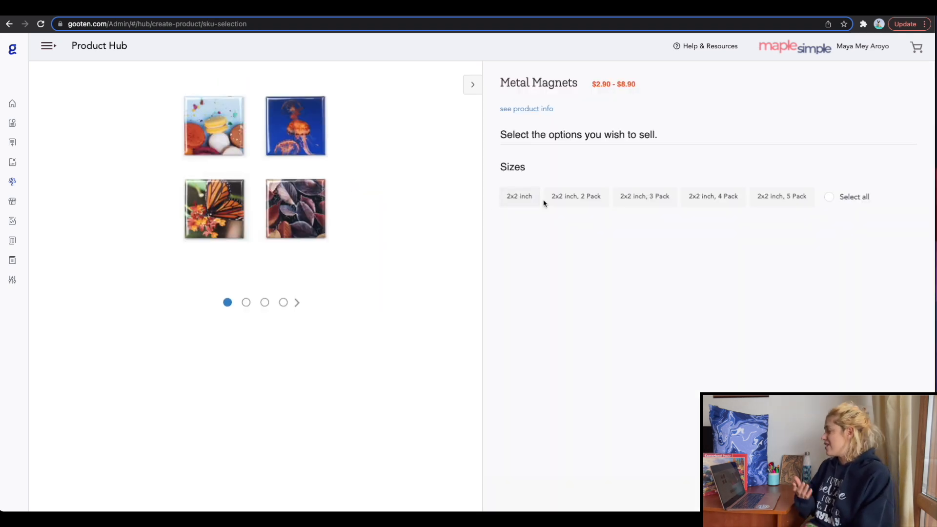
left_click(777, 200)
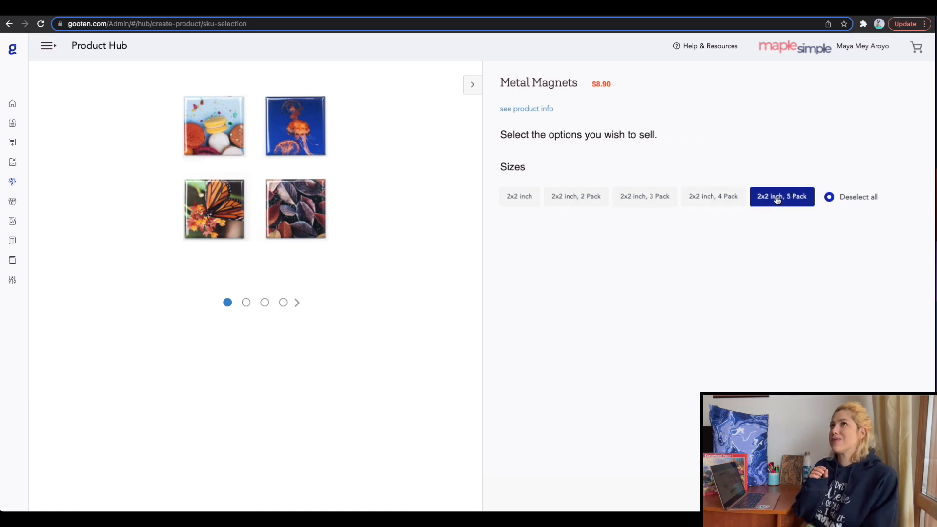
left_click(884, 492)
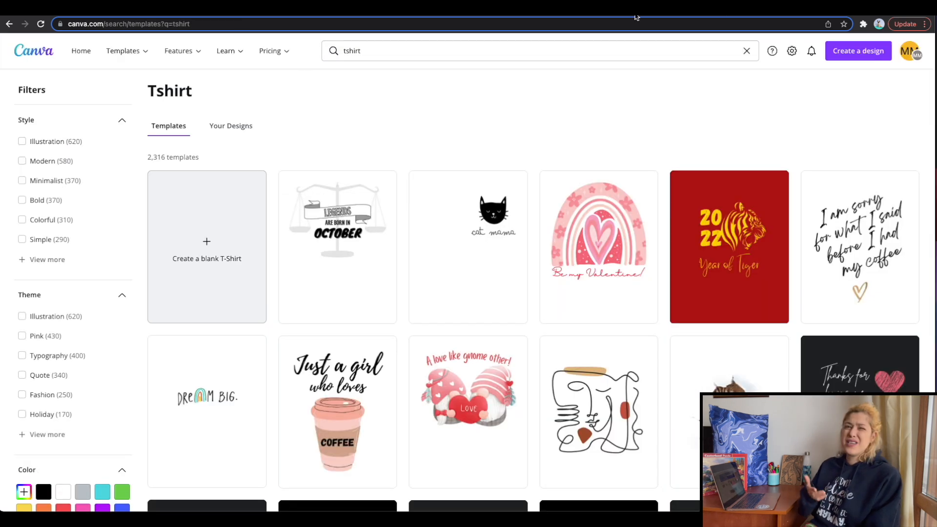
Return to Canva's home page and create a new custom-size design of 1000 × 1000 px.
left_click(91, 57)
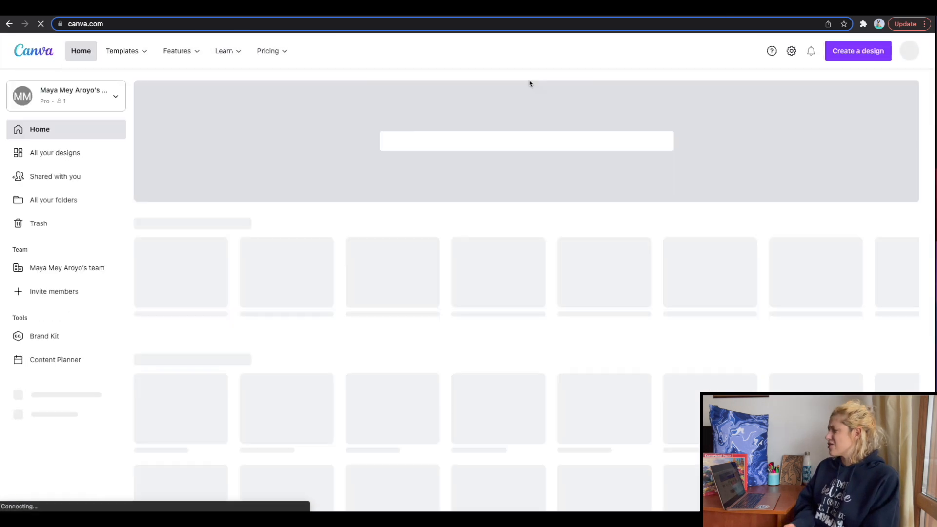
left_click(871, 60)
left_click(744, 310)
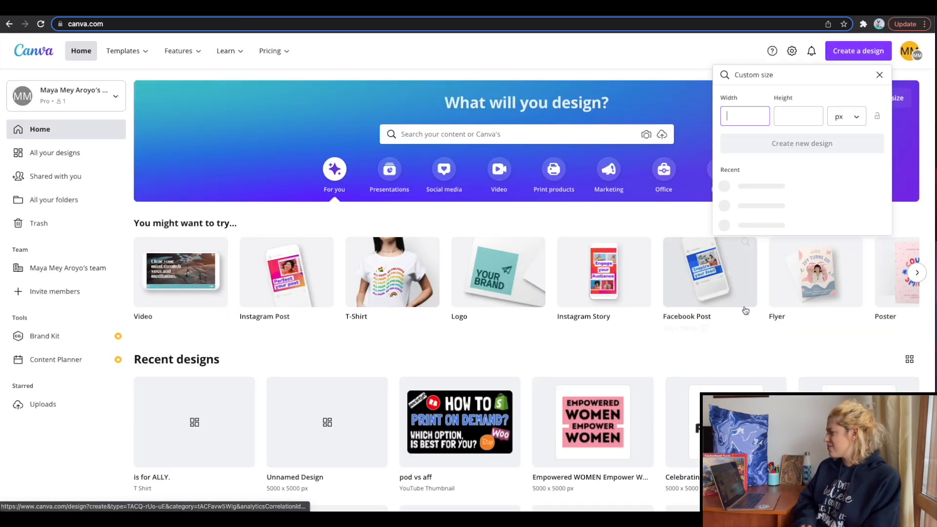
type("1000")
key("Tab")
type("1000")
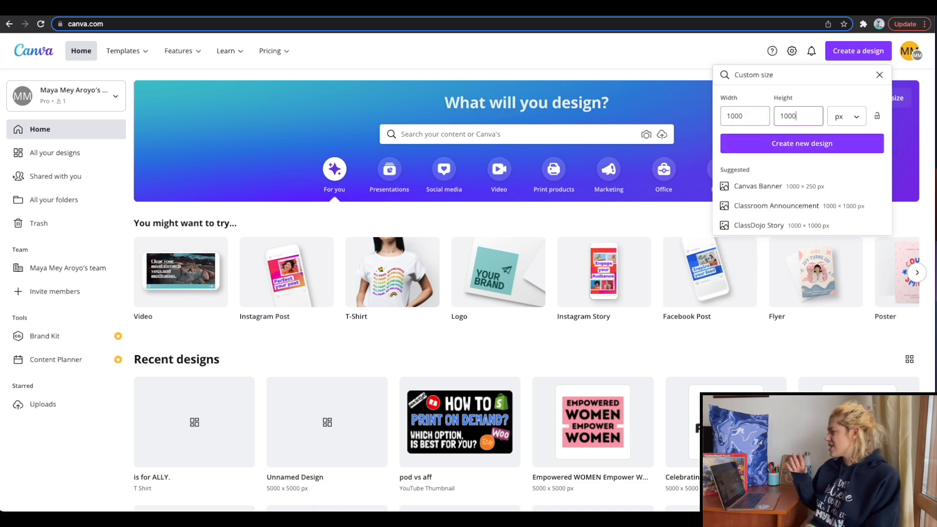
key("Return")
Search the elements for "l frame" and add the first letter L frame to page 1.
left_click(16, 113)
left_click(87, 80)
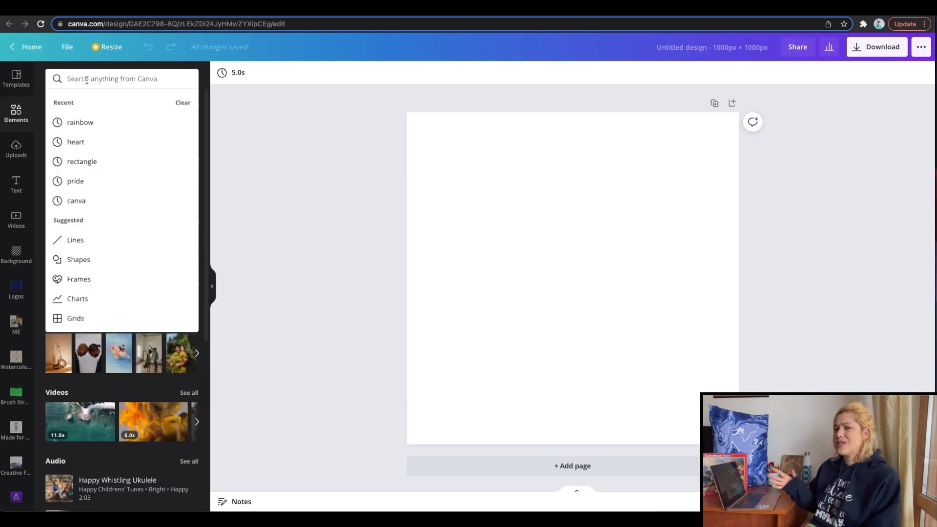
type("l frame")
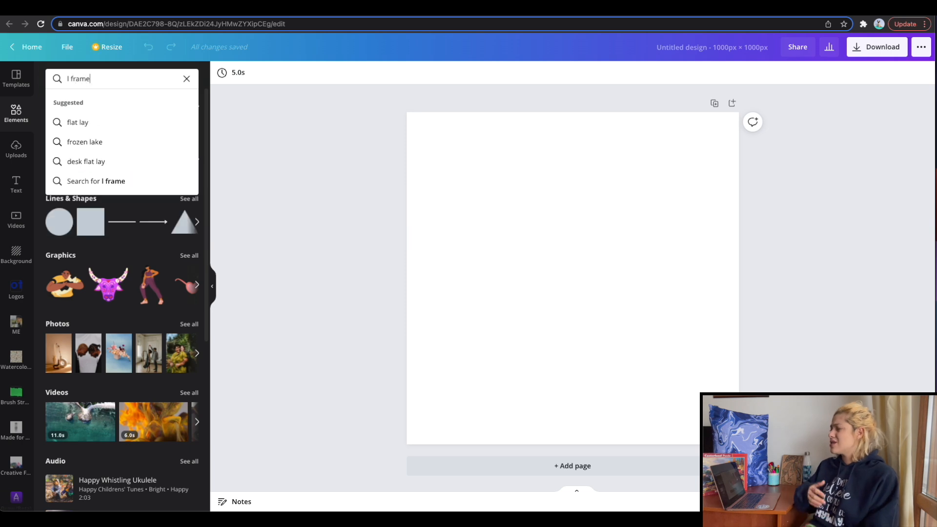
key("Return")
left_click(69, 144)
Add pages 2 to 5 and place enlarged O, V and E letter frames on pages 2, 3 and 4.
left_click(525, 466)
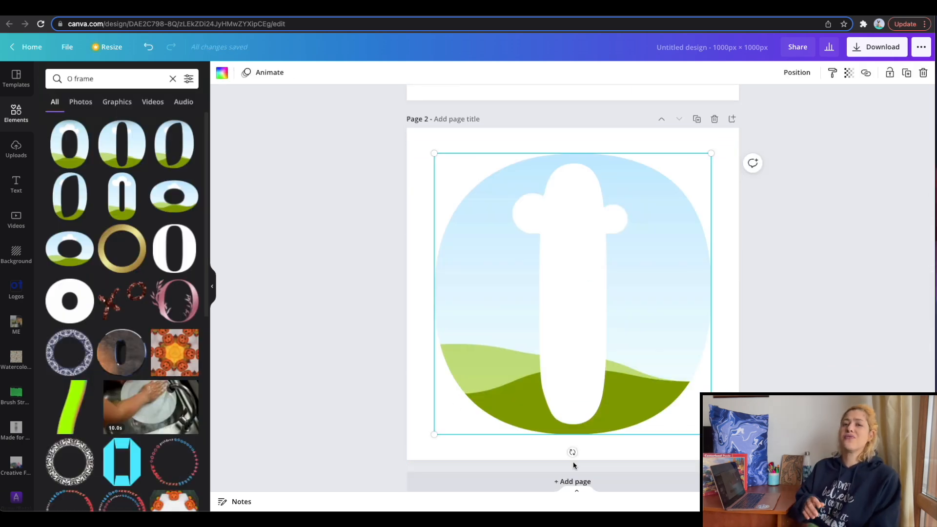
left_click(573, 478)
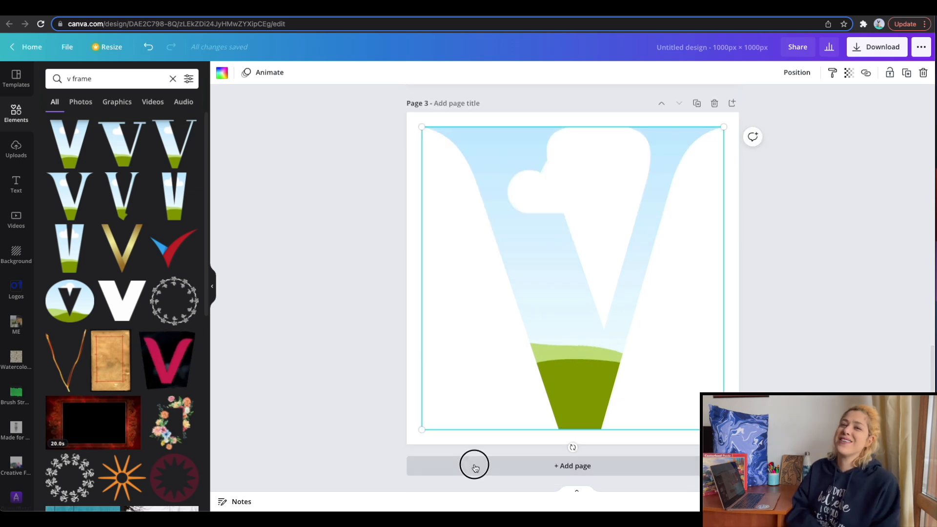
left_click(475, 462)
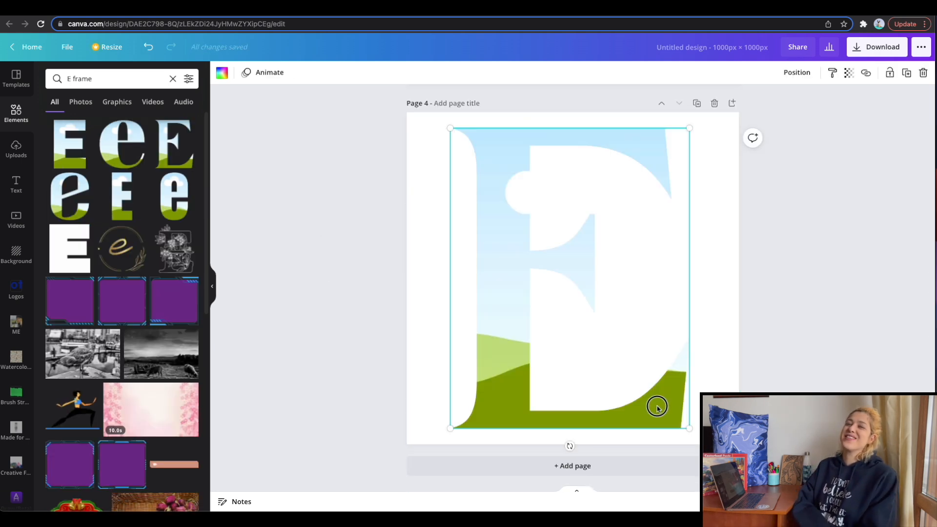
left_click_drag(658, 404, 662, 404)
left_click(582, 474)
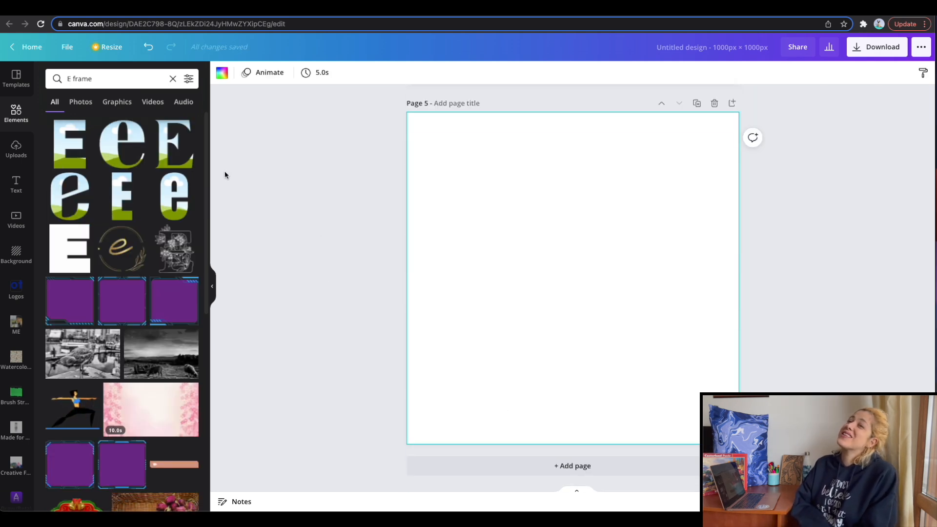
Search the frames for "heart", add the plain heart frame to page 5, and enlarge it to nearly fill the page.
left_click(73, 77)
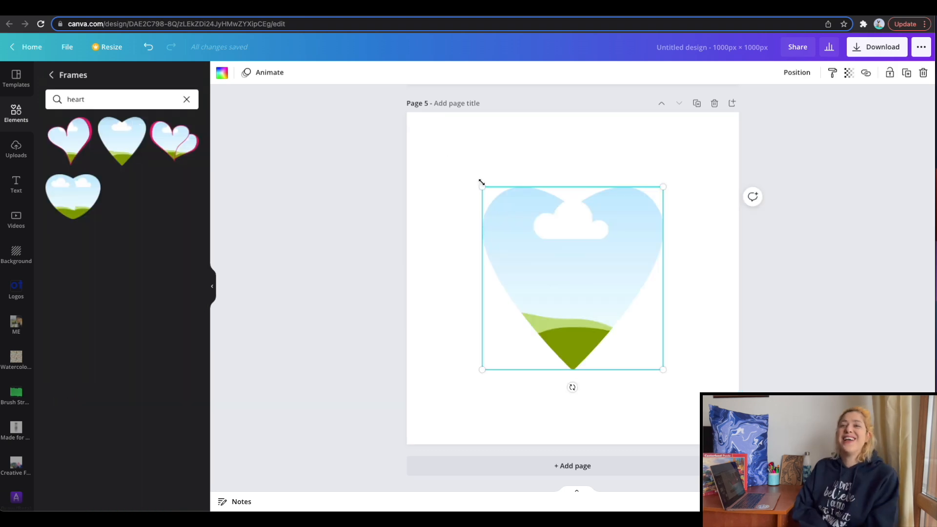
left_click_drag(482, 189, 431, 134)
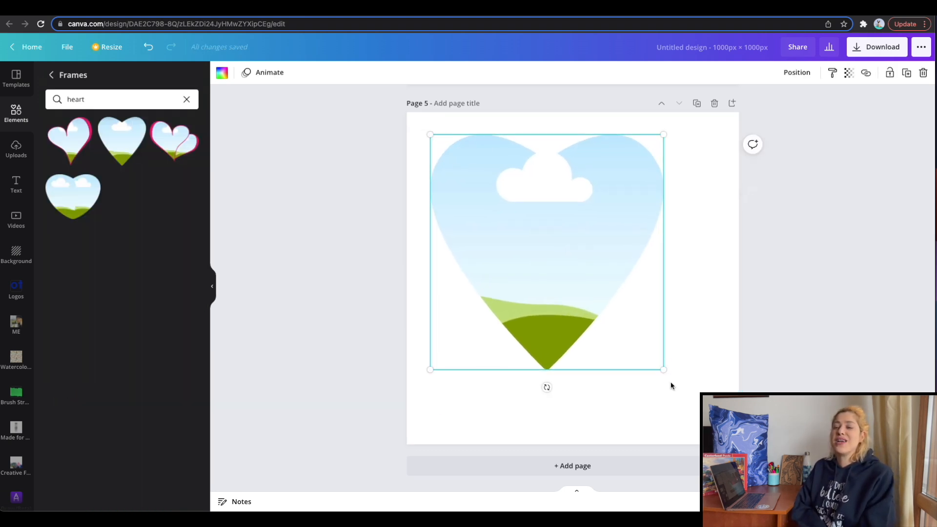
left_click_drag(667, 377, 714, 419)
left_click_drag(627, 308, 625, 314)
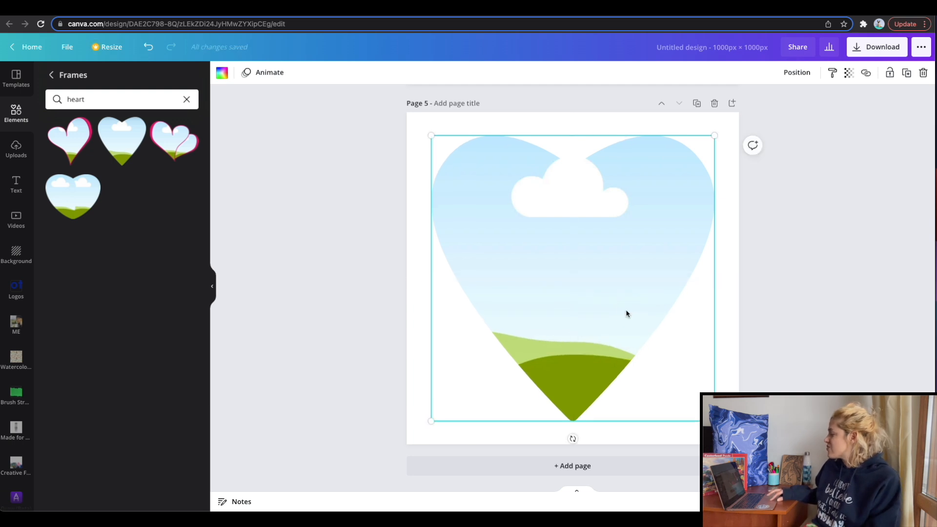
Fill the letter L frame on page 1 with the uploaded red-to-purple rainbow stripe image.
scroll(627, 314, "up", 10)
scroll(627, 314, "up", 10)
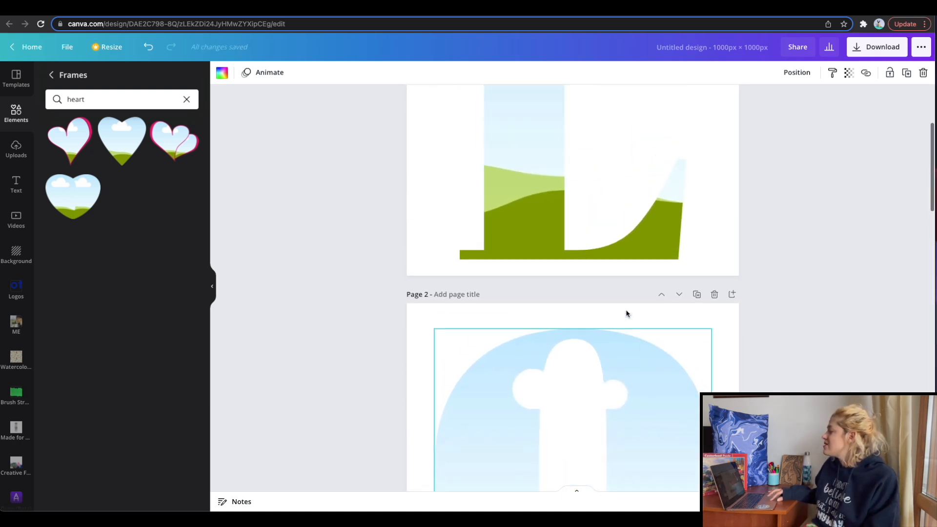
left_click(559, 269)
left_click(16, 148)
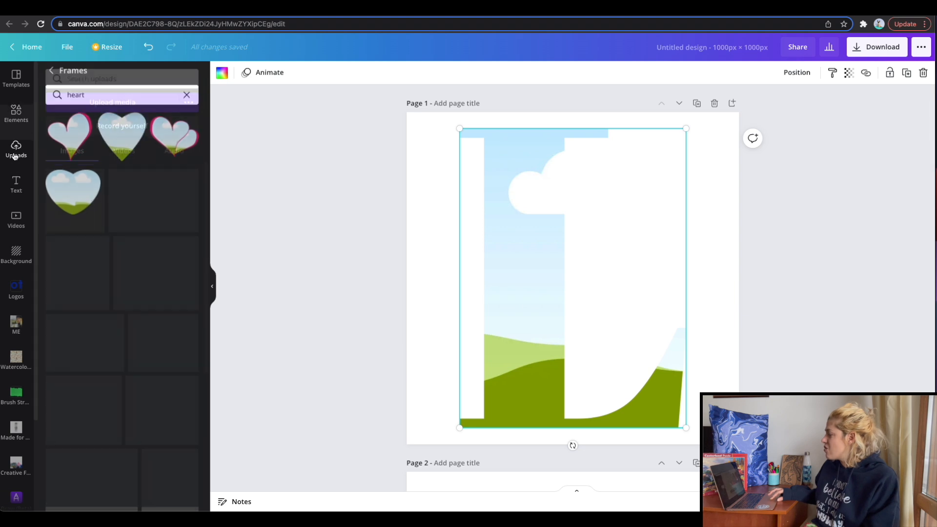
left_click_drag(185, 256, 512, 258)
Set the rainbow stripe image as page 2's background and color the letter O frame white.
scroll(516, 259, "down", 2)
scroll(515, 259, "down", 2)
left_click(441, 299)
left_click_drag(191, 263, 443, 294)
left_click(472, 324)
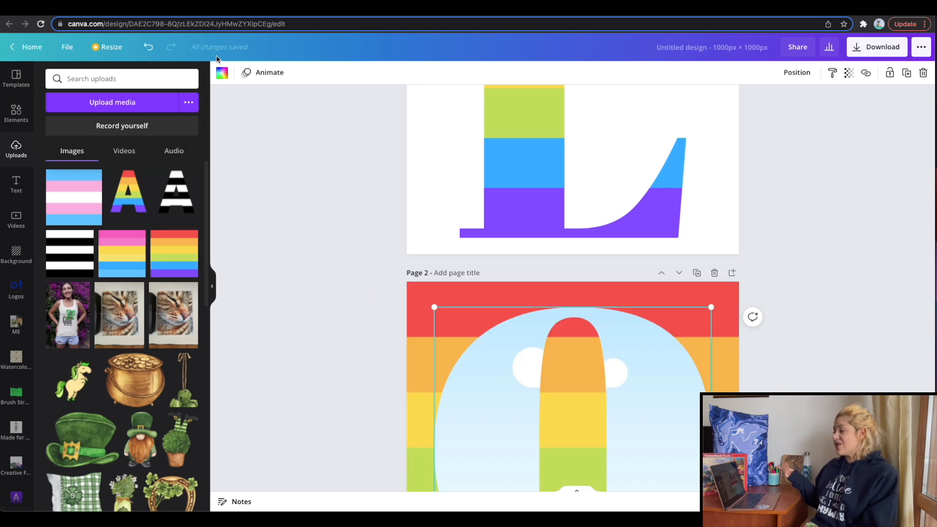
left_click(223, 73)
left_click(84, 124)
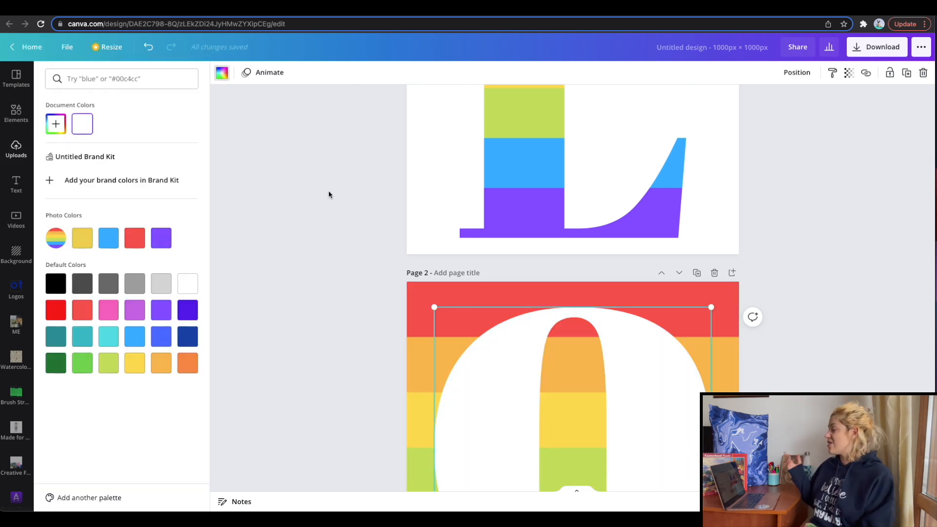
left_click(333, 232)
Fill the letter V frame on page 3 with the rainbow stripe image.
scroll(333, 231, "down", 9)
left_click(467, 268)
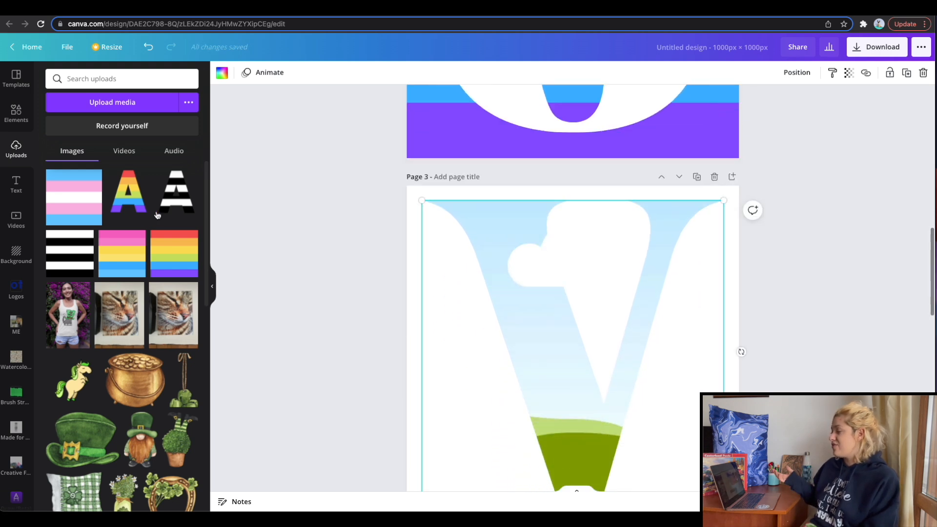
left_click_drag(174, 254, 476, 257)
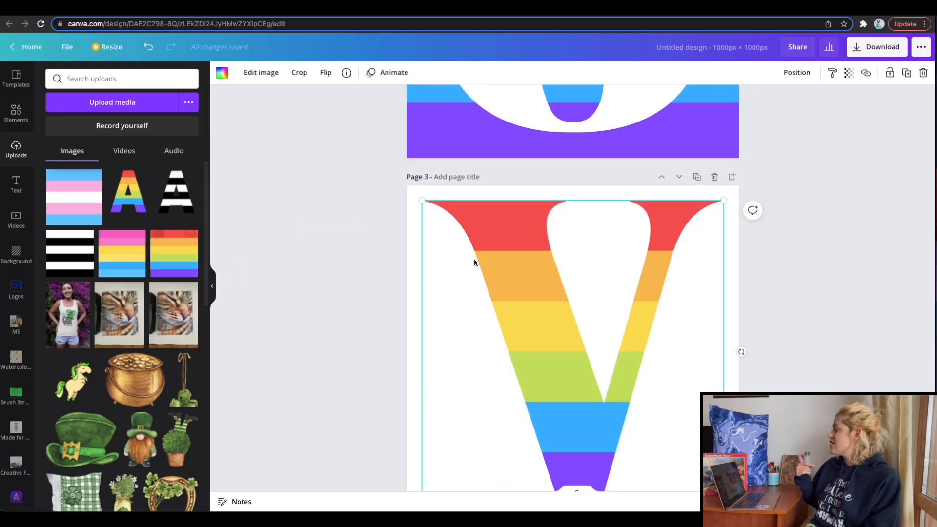
Set the rainbow stripe image as page 4's background and color the letter E frame white.
scroll(473, 259, "down", 5)
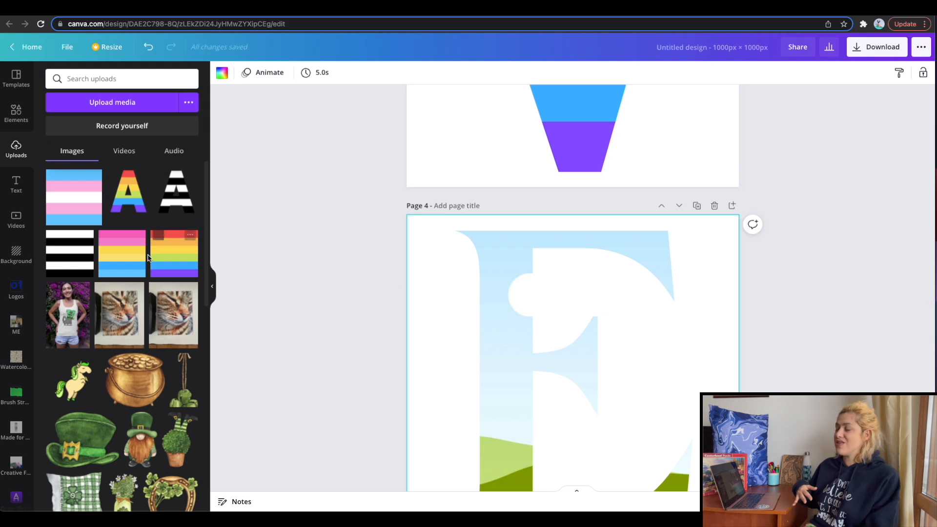
left_click_drag(168, 255, 424, 264)
left_click(506, 265)
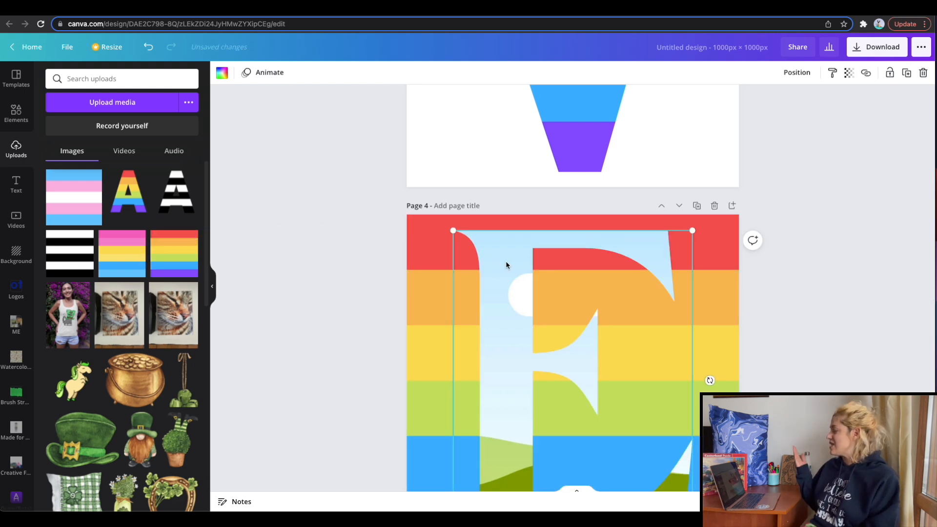
left_click(222, 72)
left_click(88, 127)
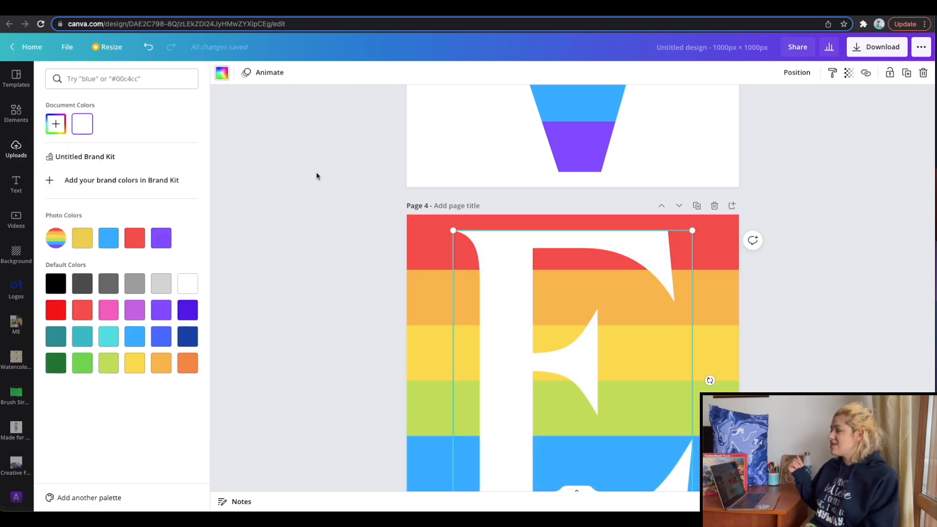
Fill the heart frame on page 5 with the rainbow stripe image and download all five pages as PNG files.
scroll(317, 179, "down", 8)
left_click_drag(178, 265, 486, 251)
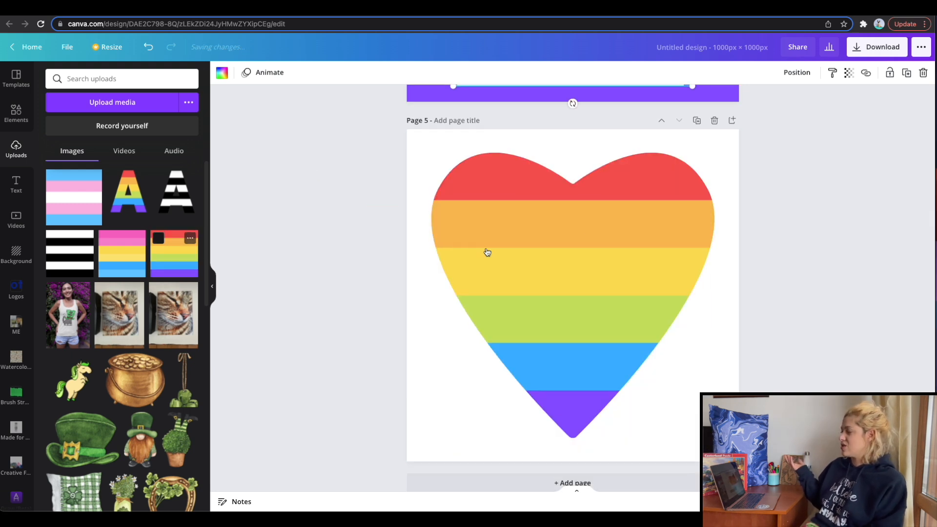
left_click(884, 49)
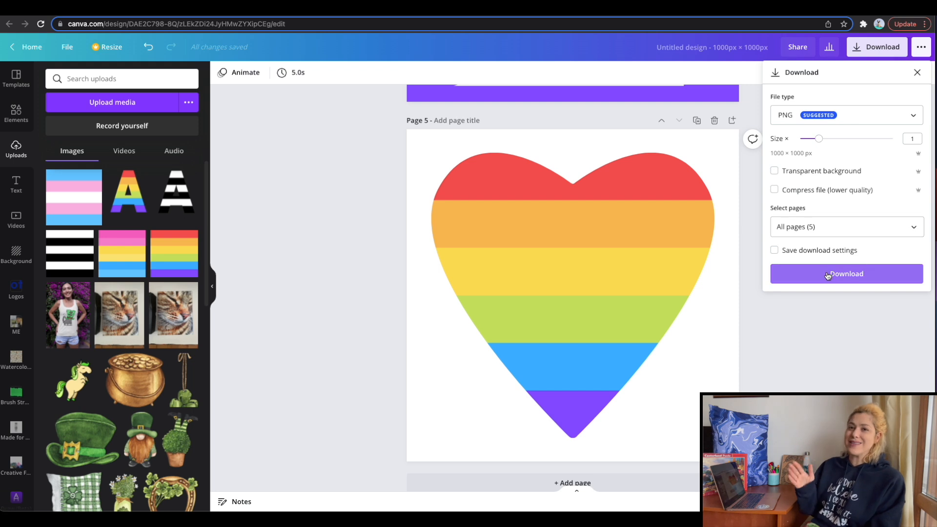
left_click(828, 275)
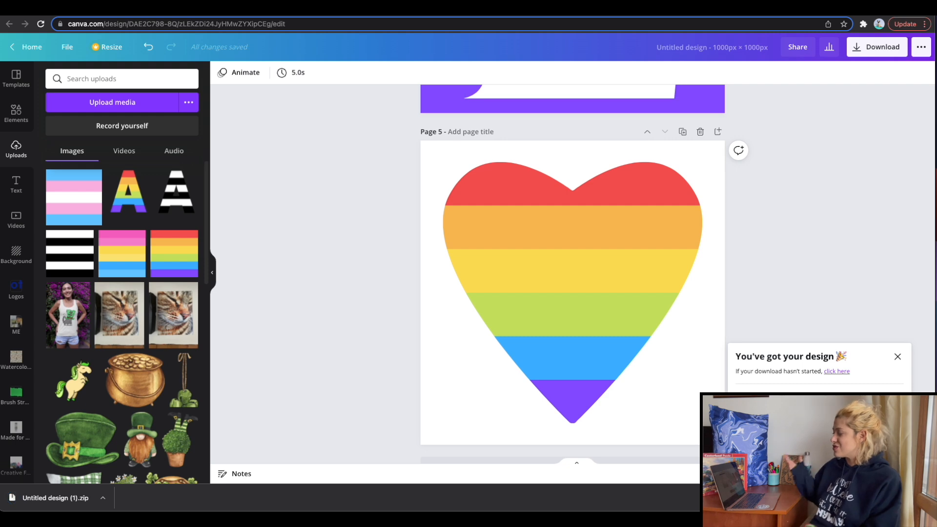
Switch to Gooten's Metal Magnets page, unpack the downloaded zip, and bulk-upload 1.png to 5.png as artwork.
key("ctrl+Tab")
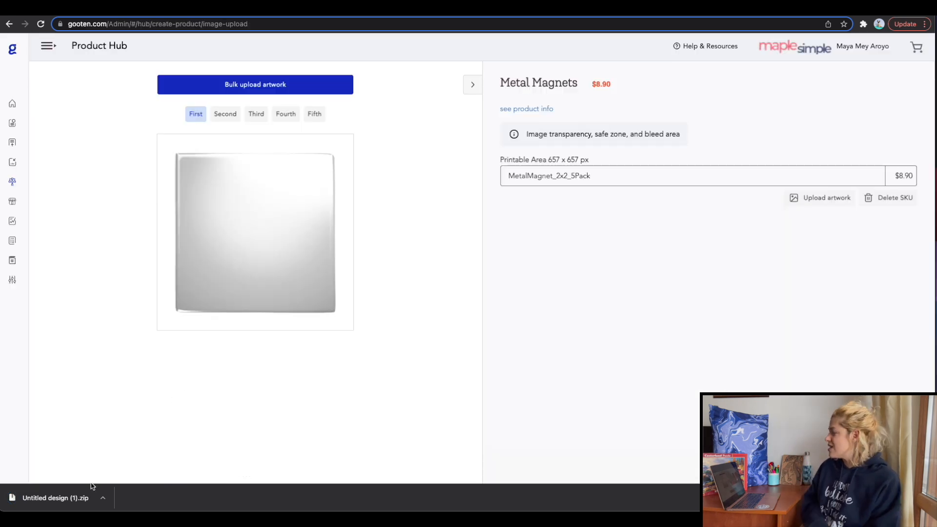
left_click(74, 498)
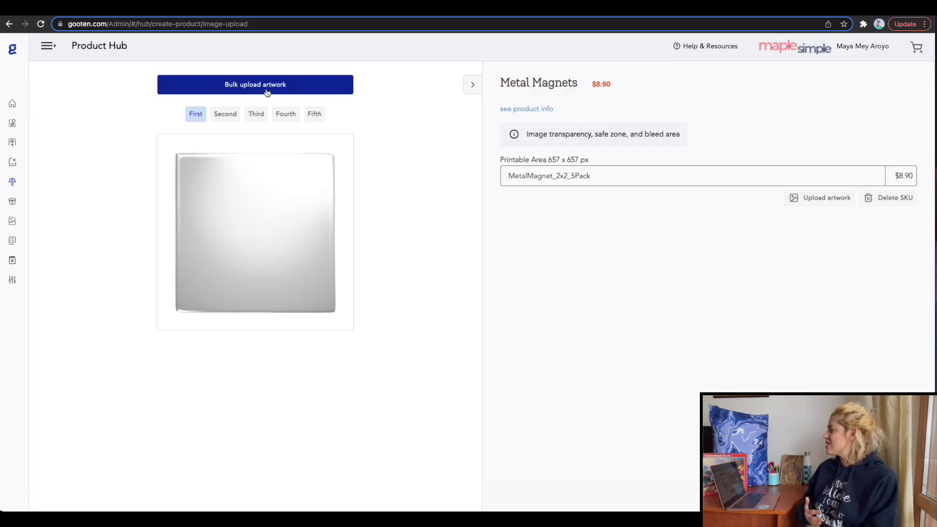
left_click(267, 93)
left_click(549, 155)
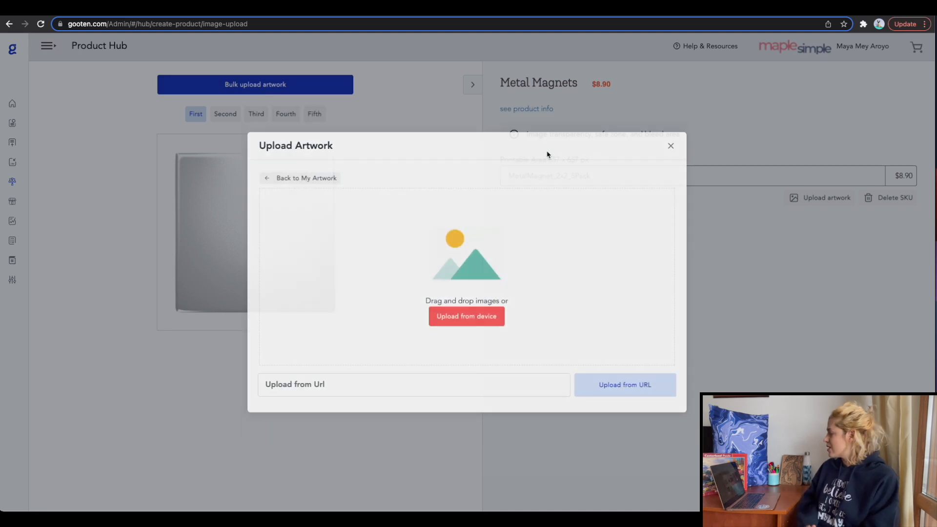
left_click(463, 320)
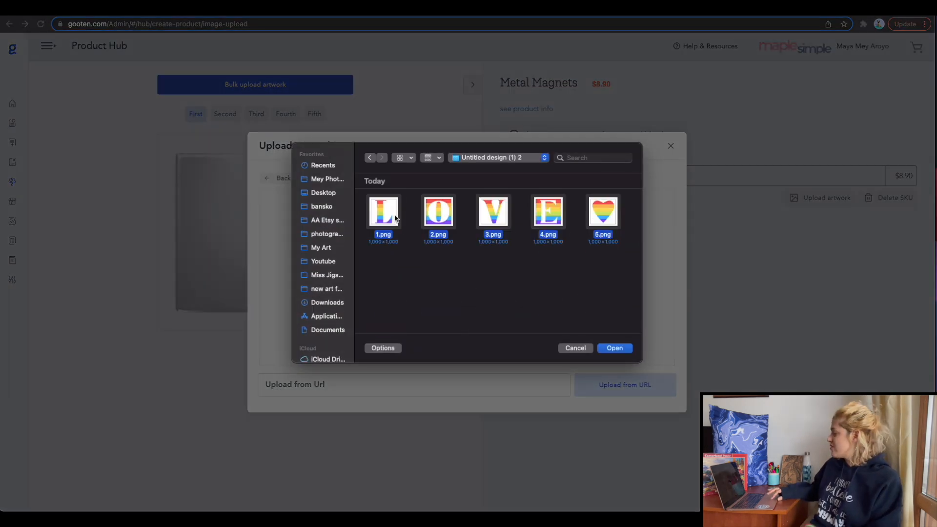
key("Return")
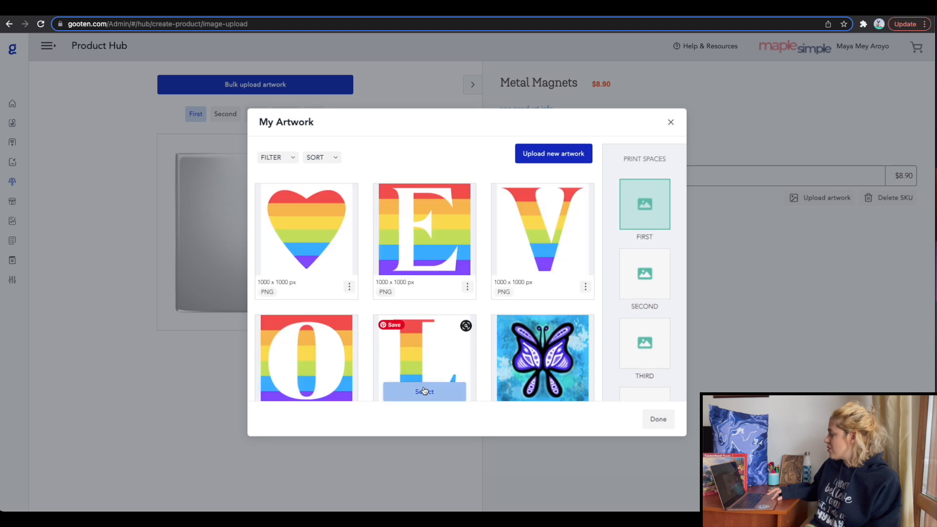
Assign the L, O, V, E and heart artworks to the magnet pack's first to fifth print spaces, in that order.
left_click(425, 391)
left_click(654, 418)
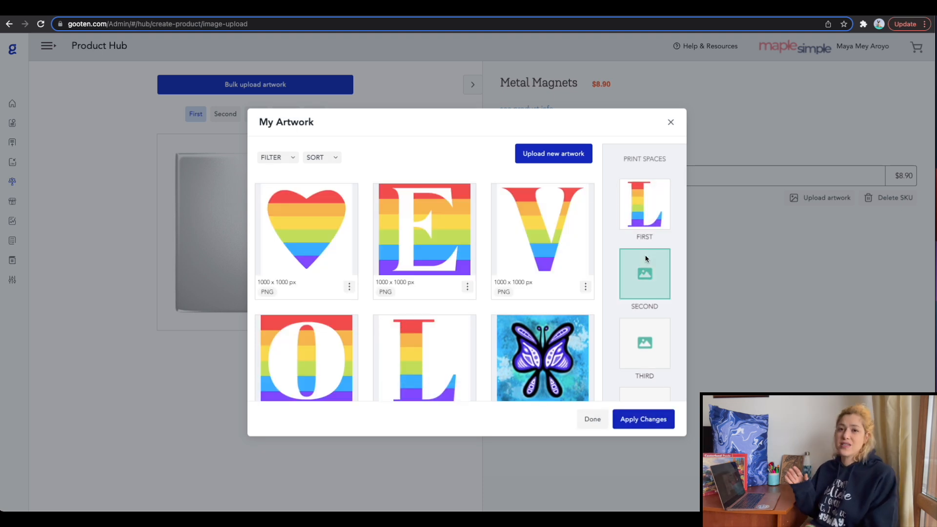
left_click(308, 393)
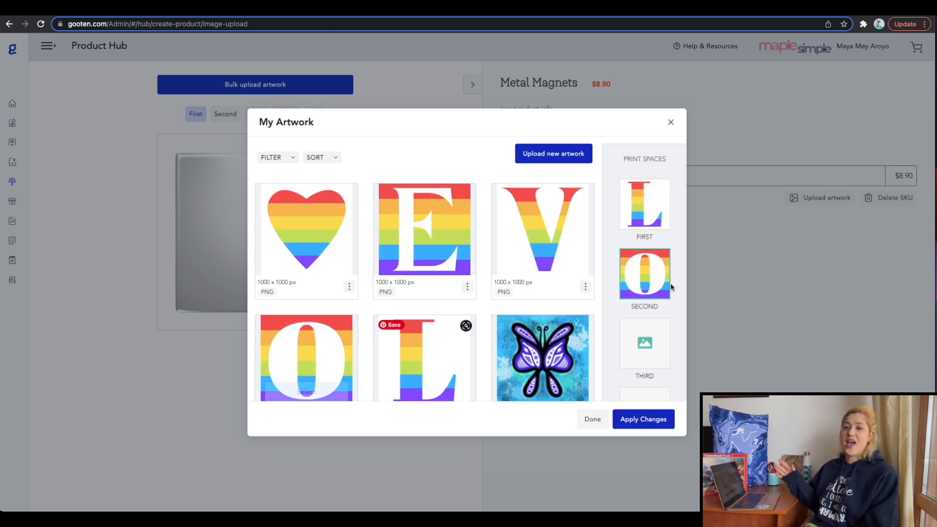
left_click(646, 347)
left_click(548, 263)
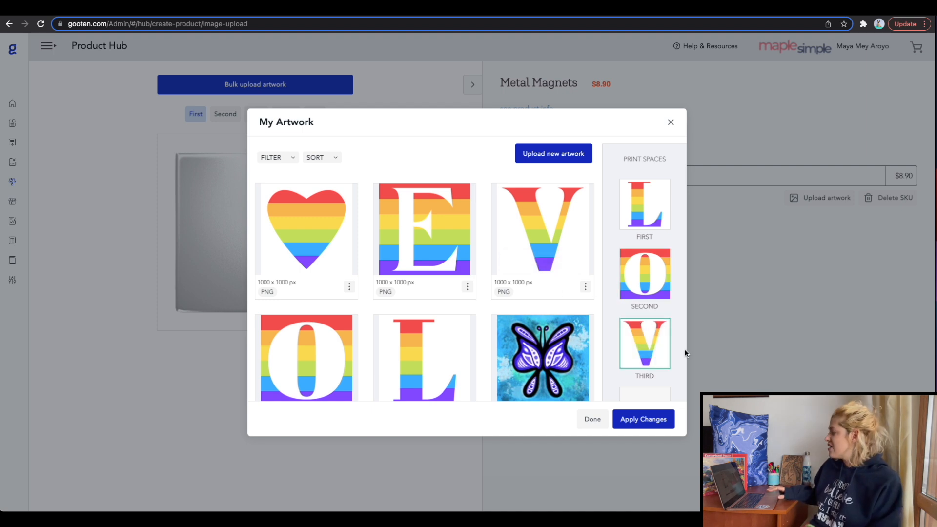
left_click(638, 357)
left_click(424, 260)
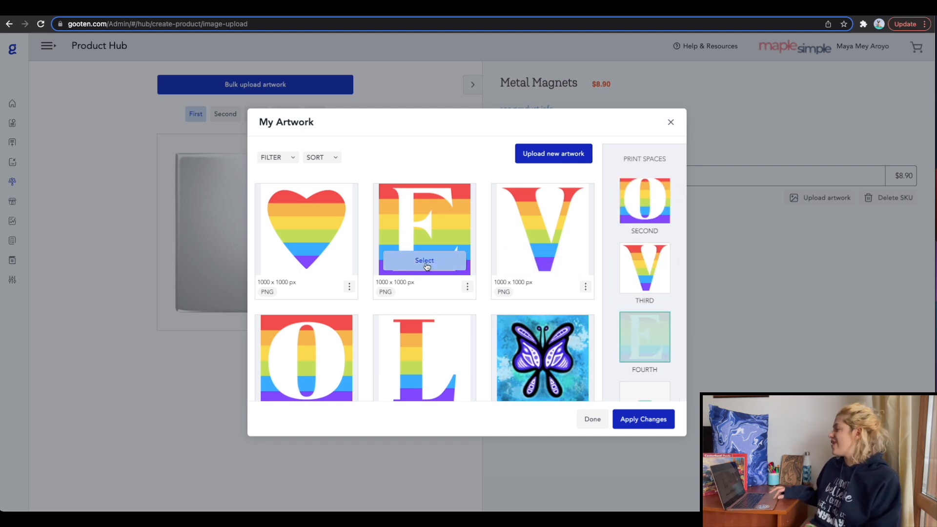
left_click(647, 389)
left_click(300, 261)
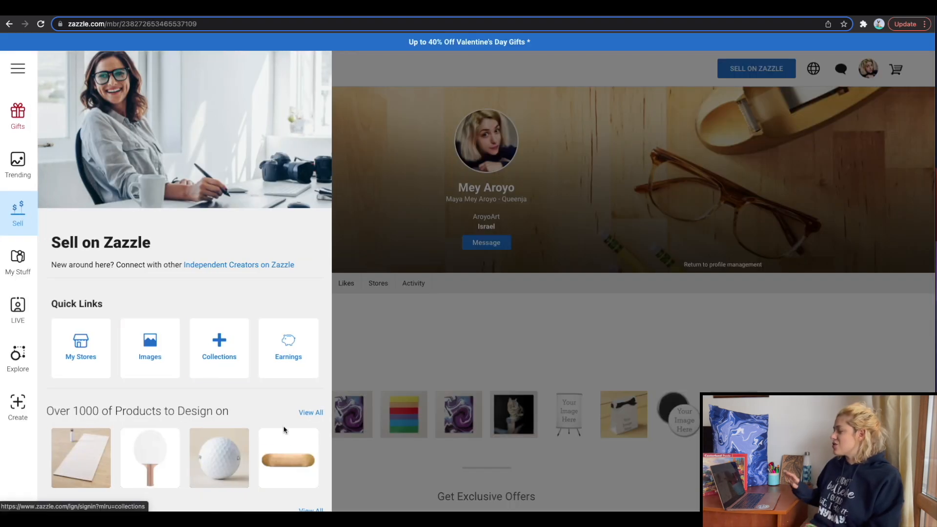
Switch to Zazzle's Custom Gifts page, search the products for "bandana", and look over the available blanks.
left_click(311, 412)
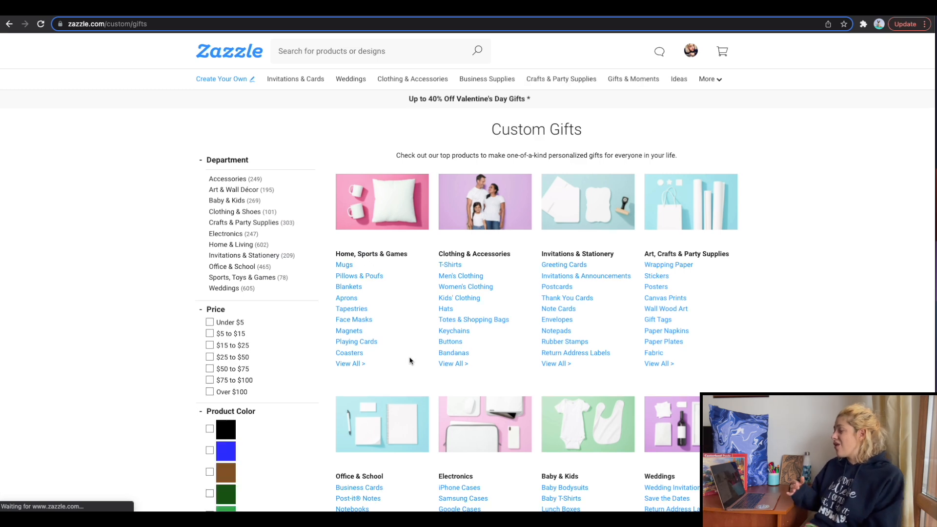
scroll(410, 361, "down", 7)
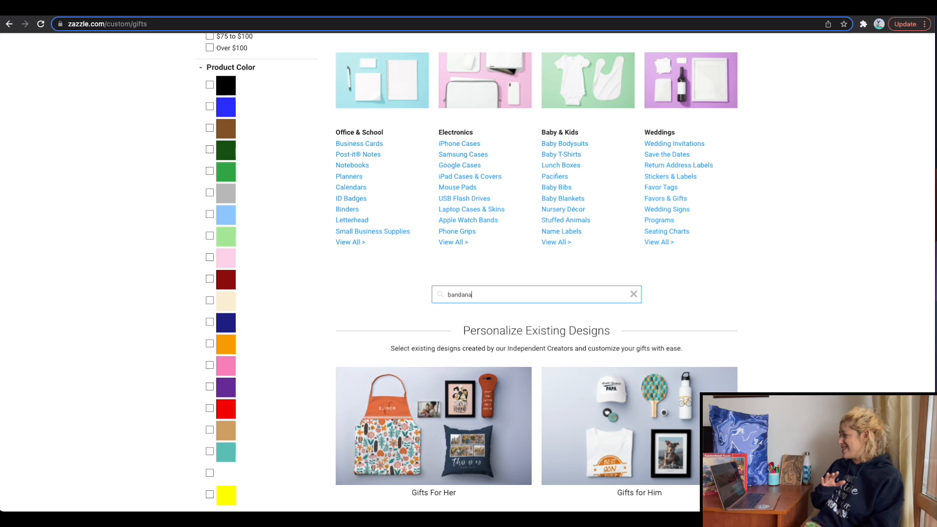
scroll(397, 333, "down", 2)
right_click(398, 333)
left_click(412, 333)
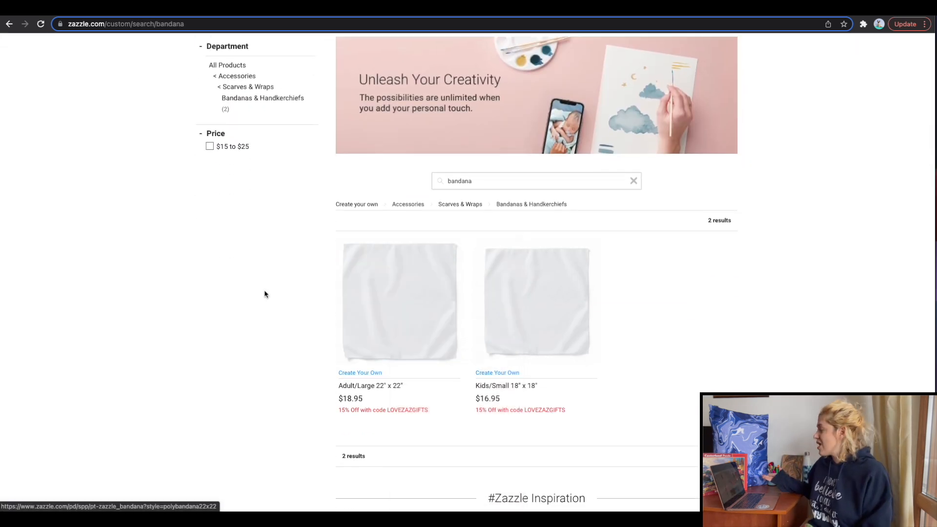
scroll(264, 294, "up", 2)
scroll(265, 294, "up", 1)
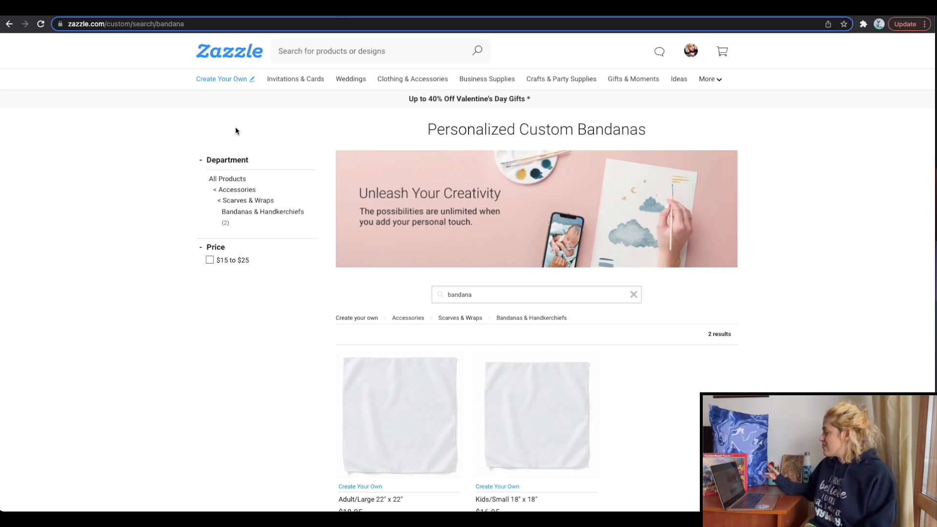
Return from the bandana results to the Custom Gifts page and look through the blank products in Sports, Toys & Games.
left_click(9, 24)
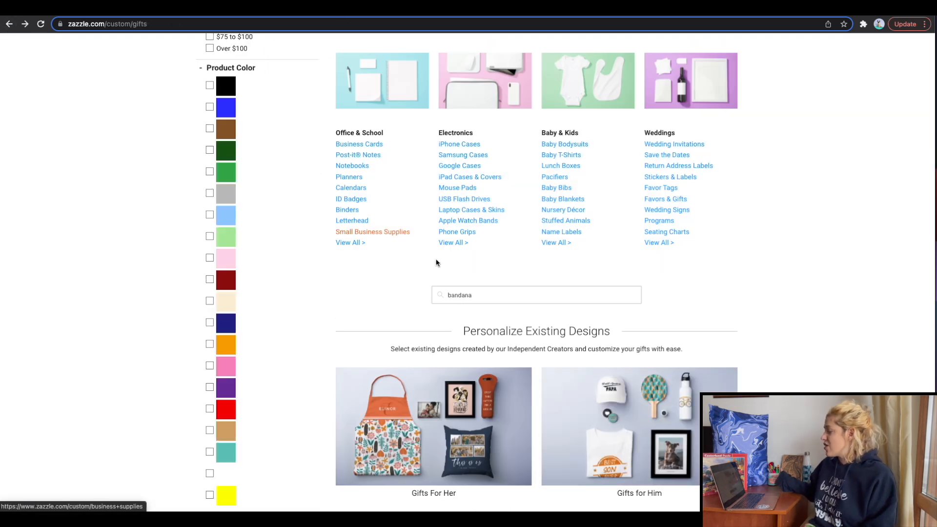
left_click(483, 295)
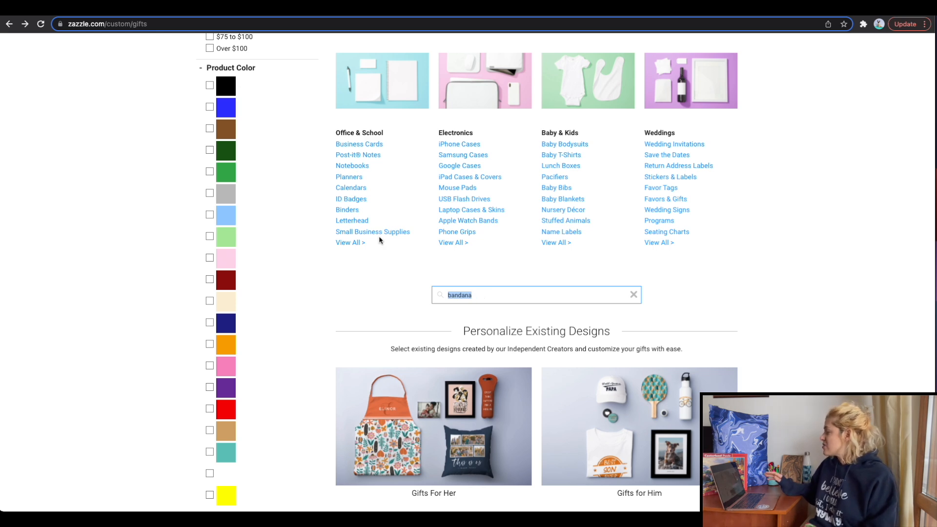
scroll(380, 241, "up", 6)
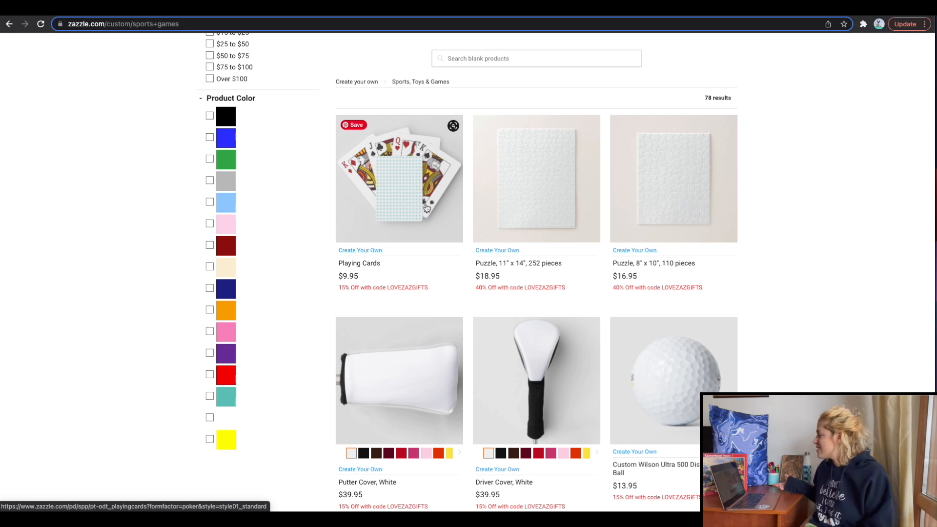
scroll(427, 209, "down", 3)
scroll(494, 209, "down", 3)
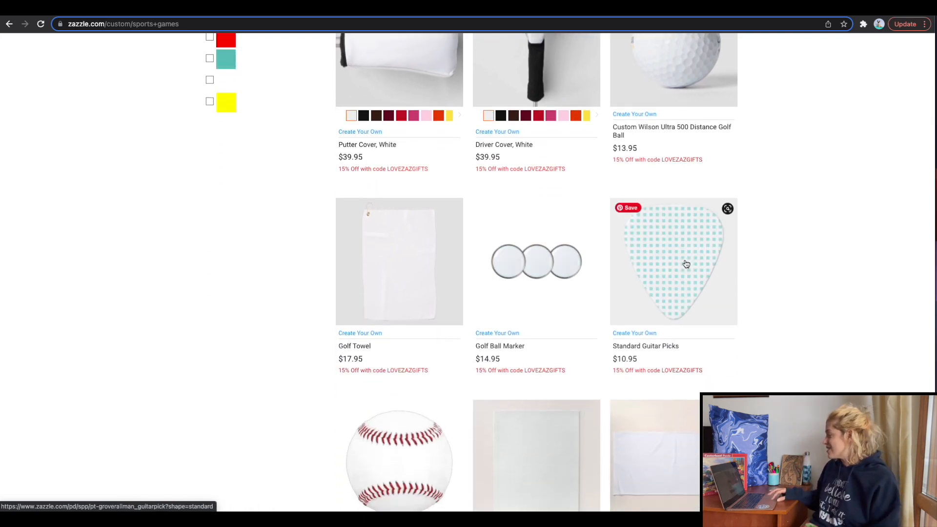
scroll(500, 218, "down", 2)
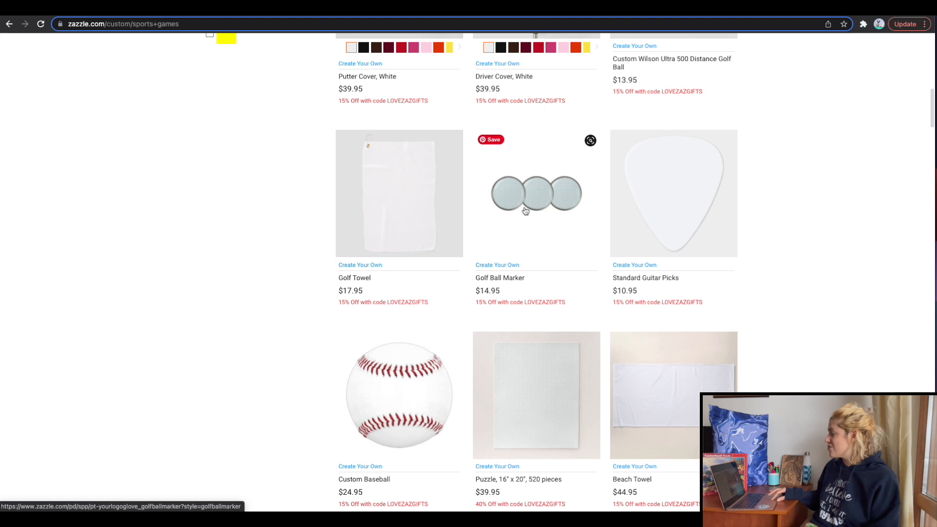
scroll(537, 201, "down", 7)
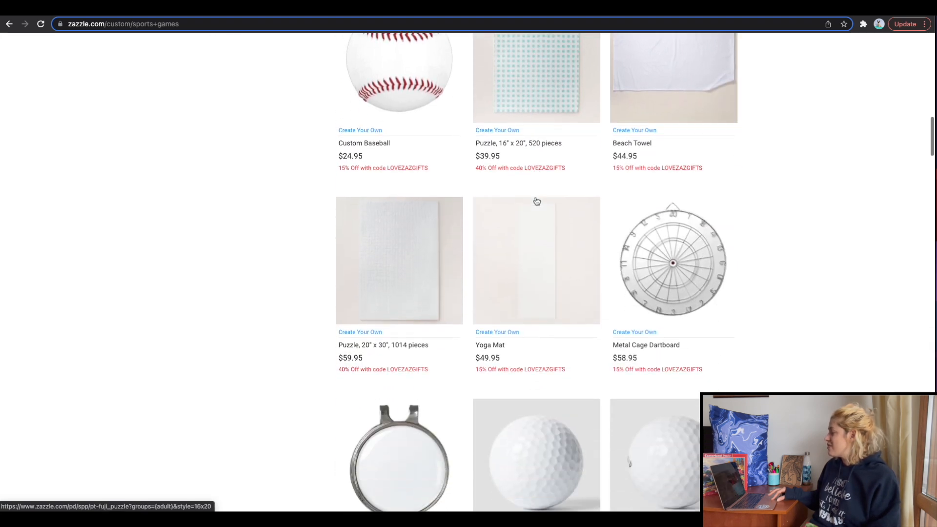
left_click(536, 201)
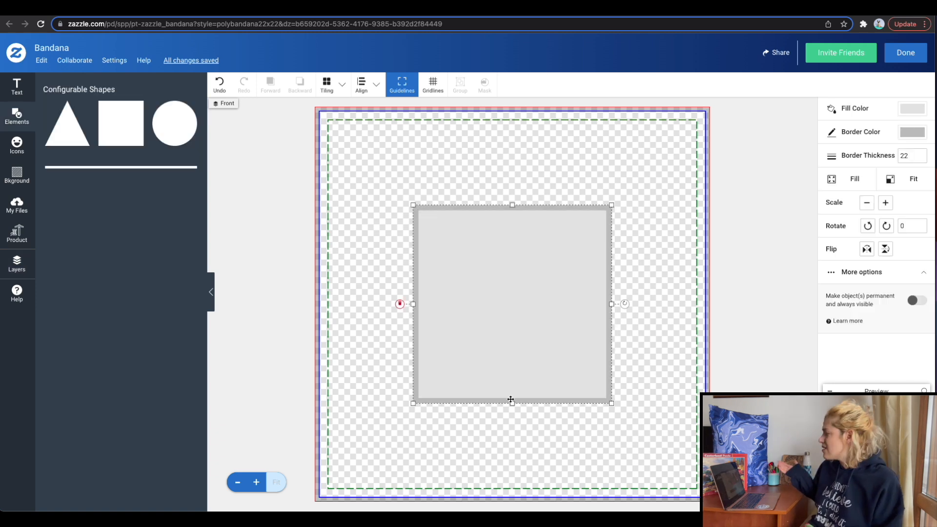
Build the bandana from full-width rectangles: a purple band across the middle, a pink area above and a blue area below.
left_click_drag(511, 403, 513, 282)
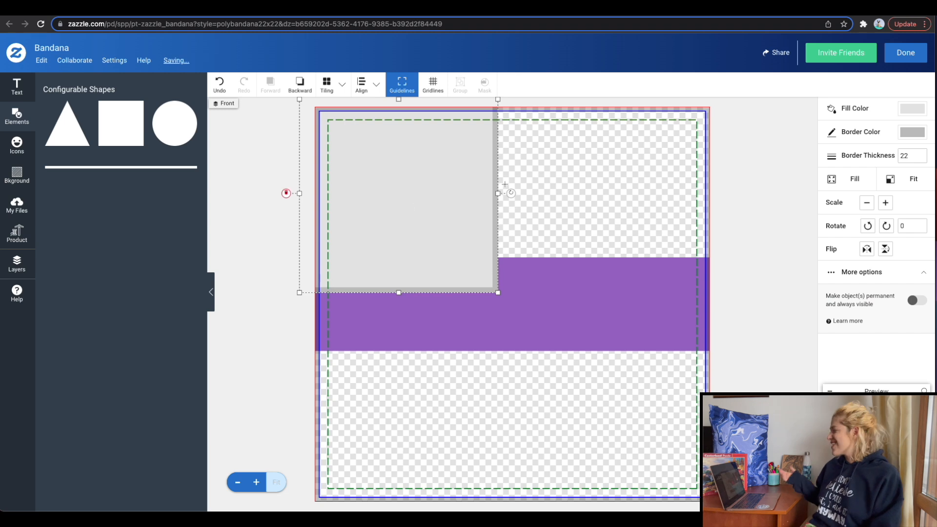
left_click_drag(501, 193, 759, 181)
left_click(512, 321)
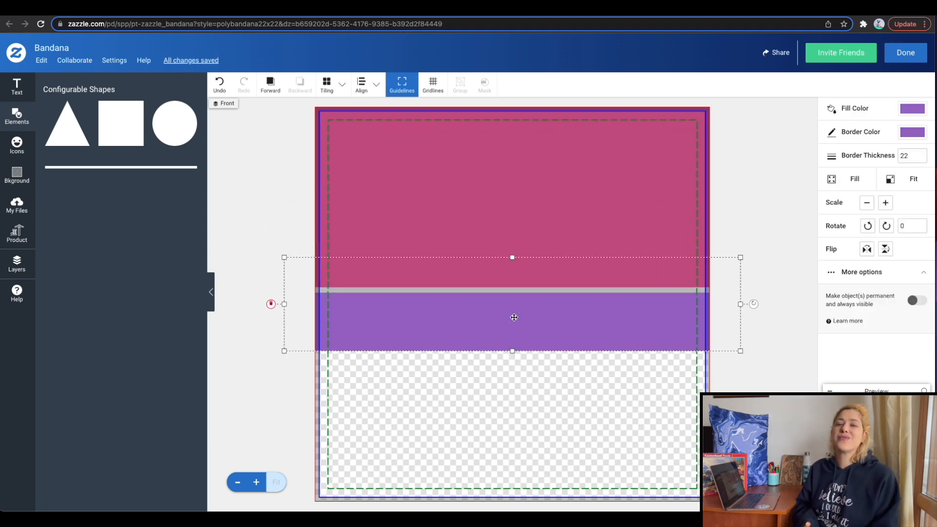
left_click(400, 174)
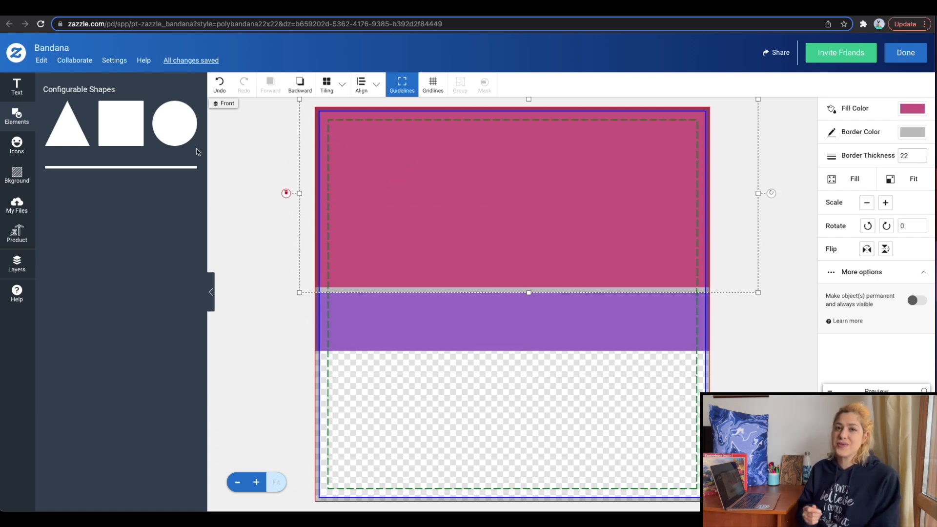
left_click(120, 124)
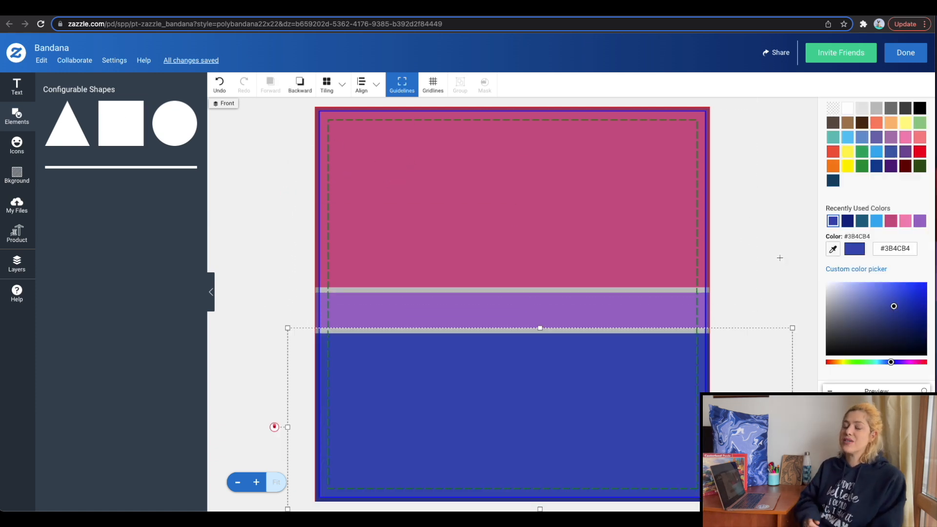
left_click(780, 258)
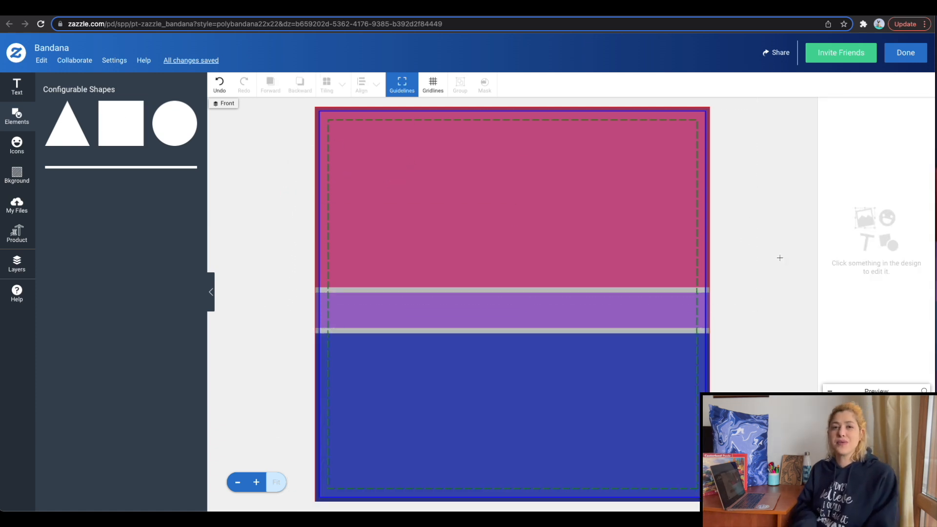
Bring the purple middle rectangle to the front of the bandana's layers, above the pink and blue ones.
left_click(17, 263)
left_click_drag(102, 155, 96, 130)
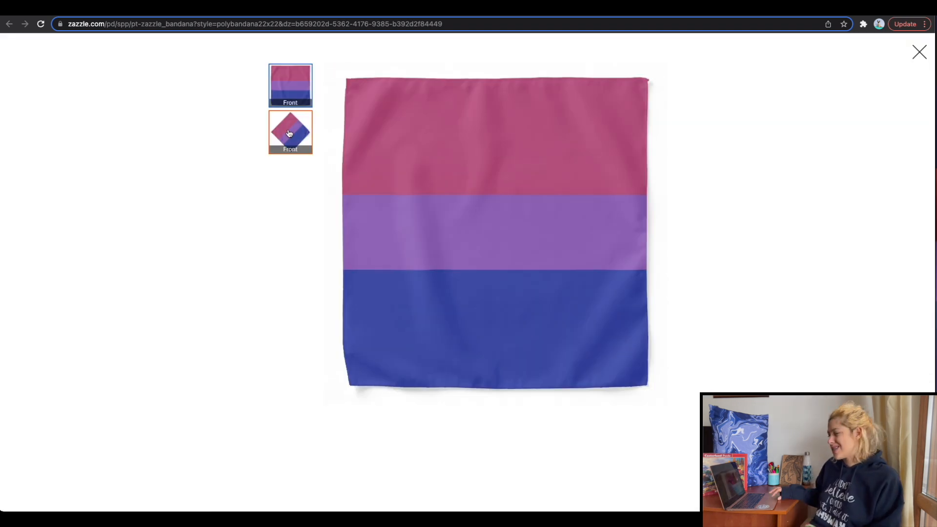
left_click(289, 132)
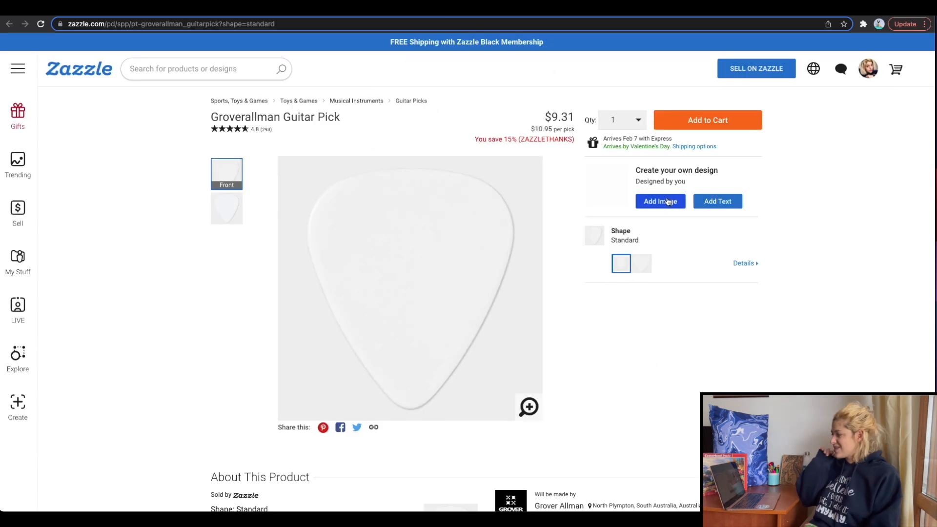
Upload Untitled design (7).png to the front of the Groverallman Guitar Pick, enlarge it and centre it on the pick.
left_click(667, 203)
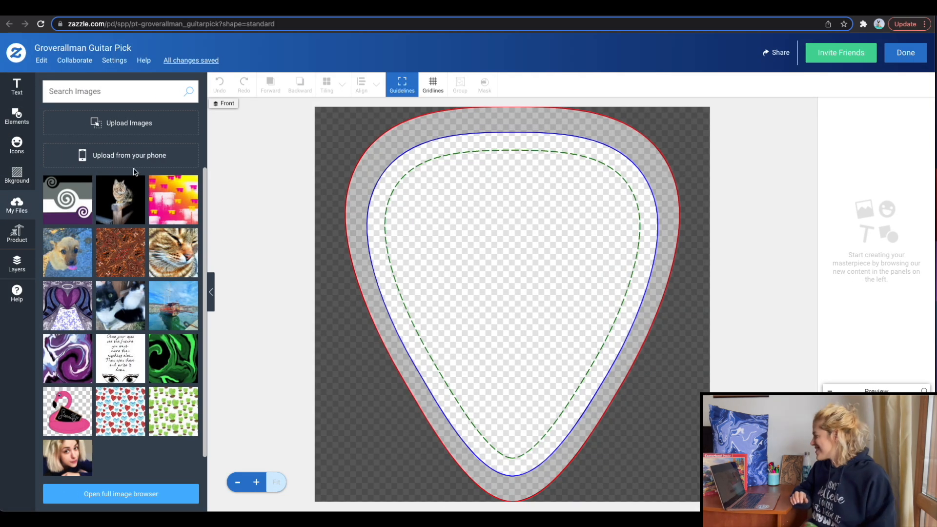
left_click(133, 131)
double_click(505, 274)
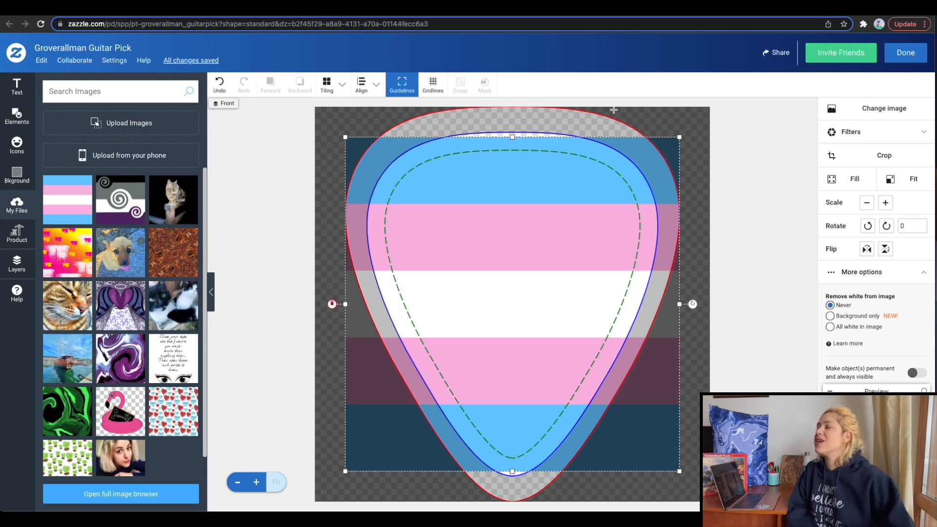
left_click_drag(678, 137, 709, 108)
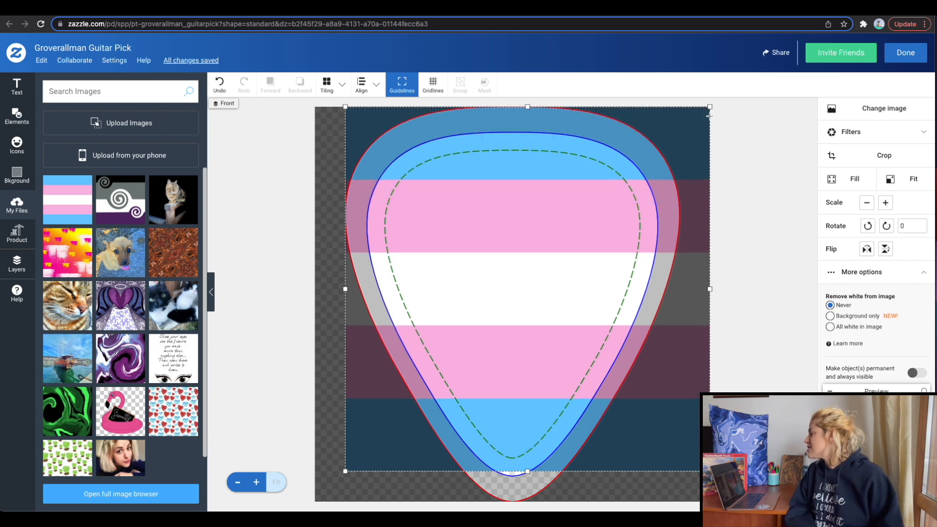
left_click_drag(628, 194, 613, 211)
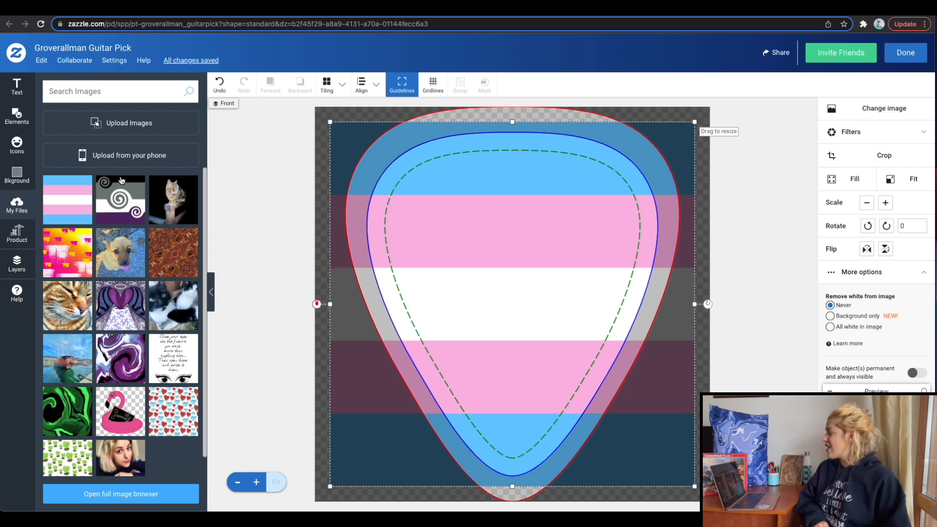
Set the pick's front background to the light blue sampled from the image's upper stripe.
left_click(16, 175)
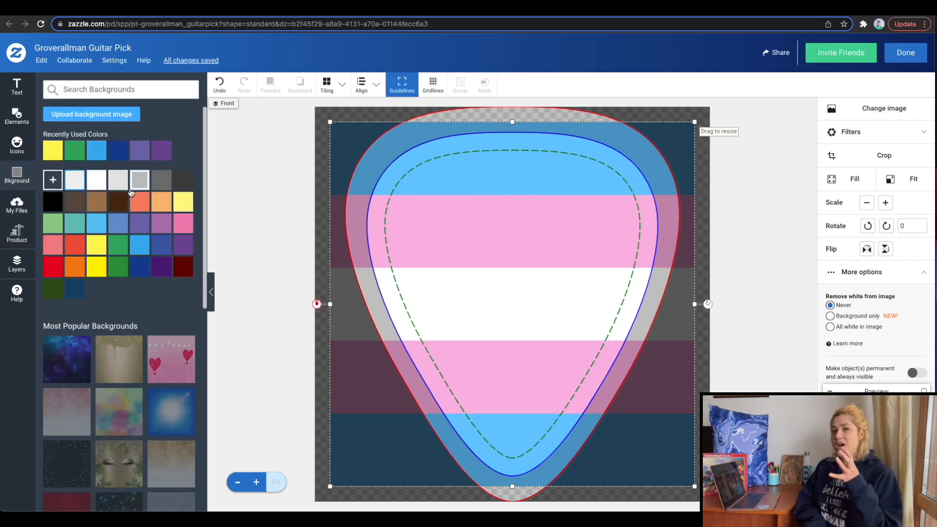
left_click(54, 181)
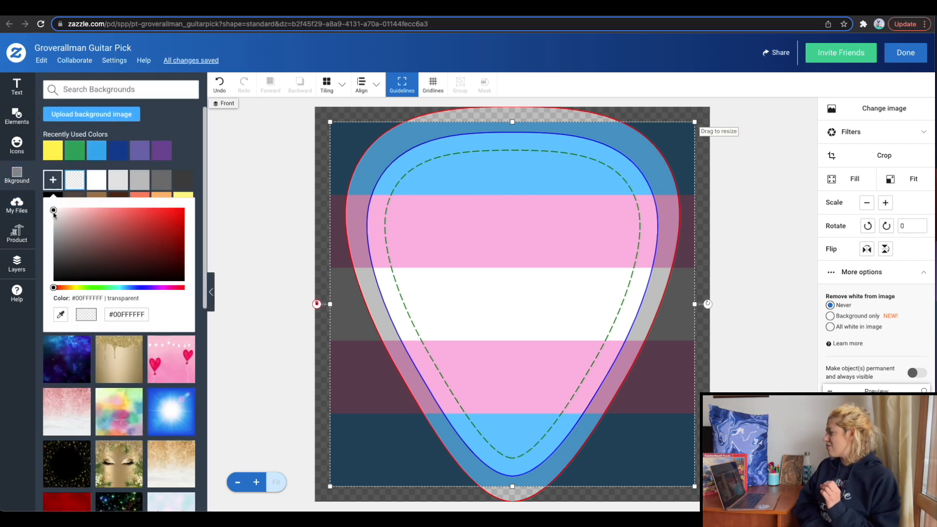
left_click(61, 314)
left_click(465, 147)
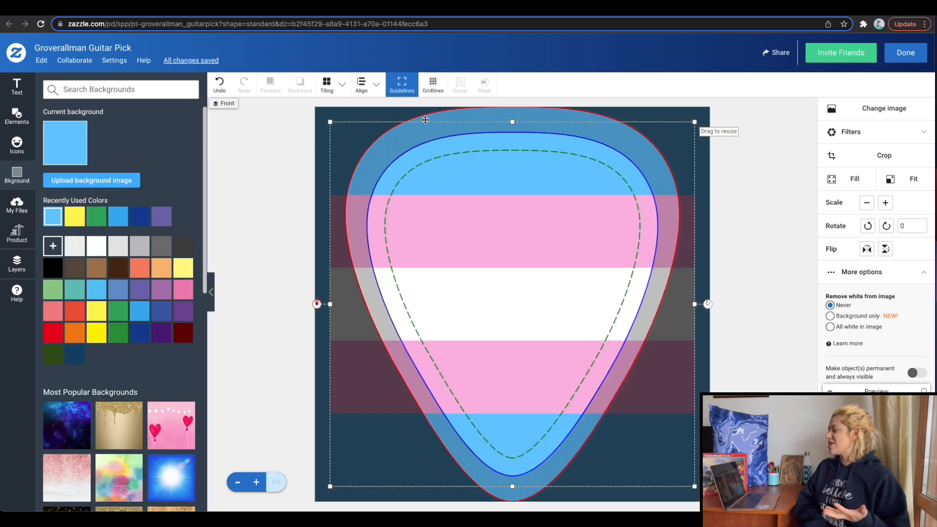
Preview the guitar pick at full size, check its front and back, and return to the design.
left_click(877, 440)
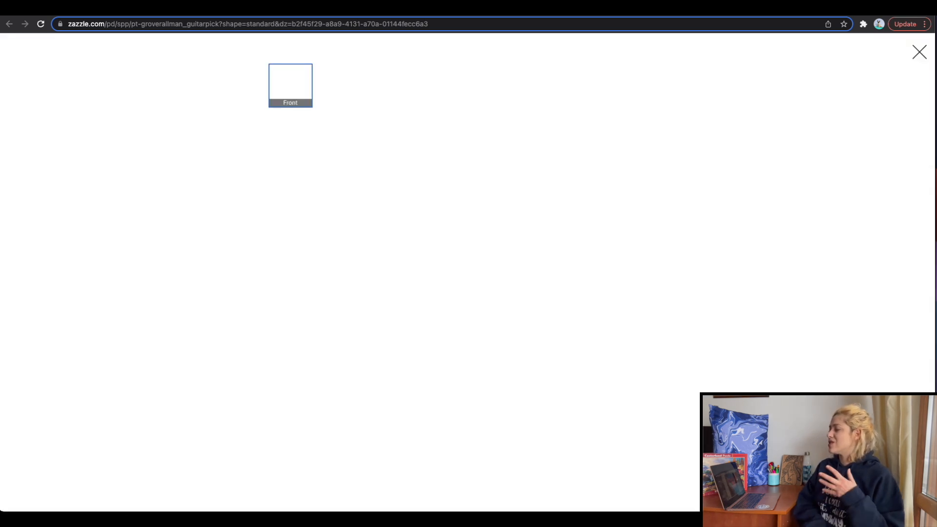
left_click(290, 131)
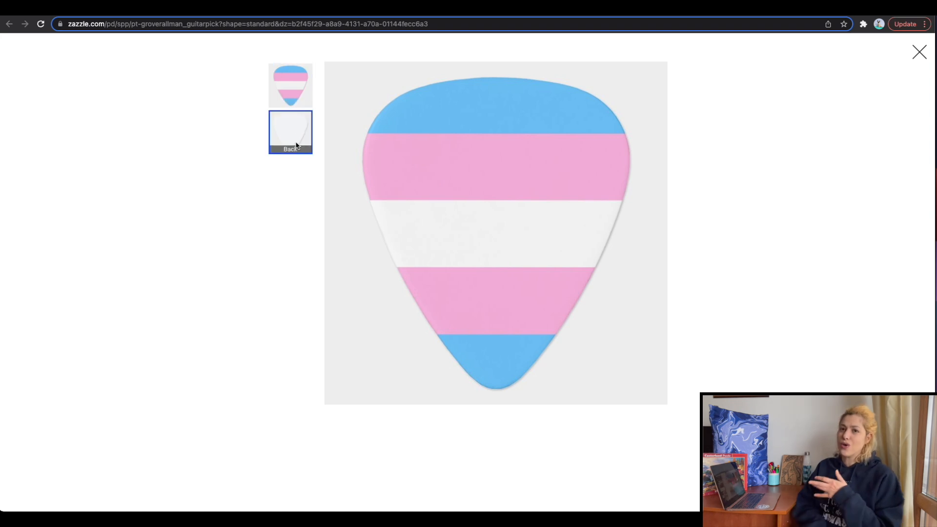
left_click(919, 57)
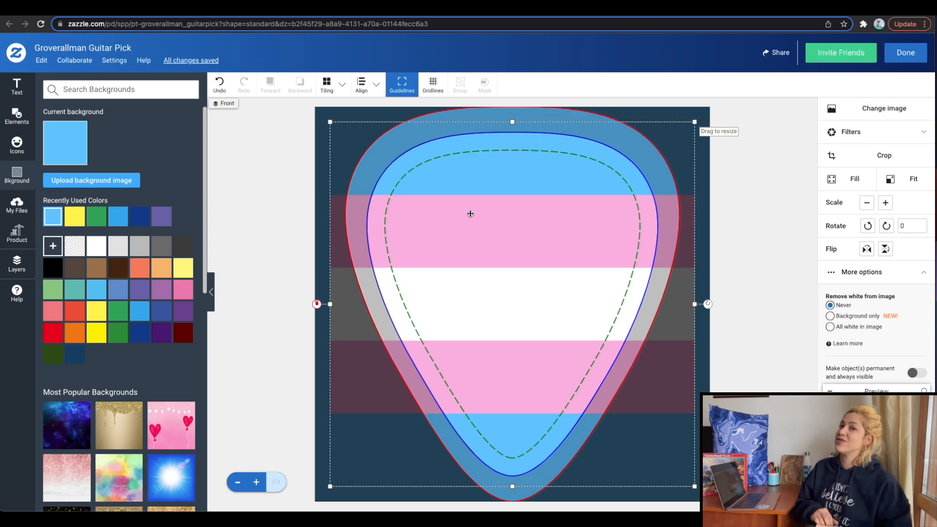
Switch to the back of the guitar pick and add the text "T" to it.
left_click(22, 260)
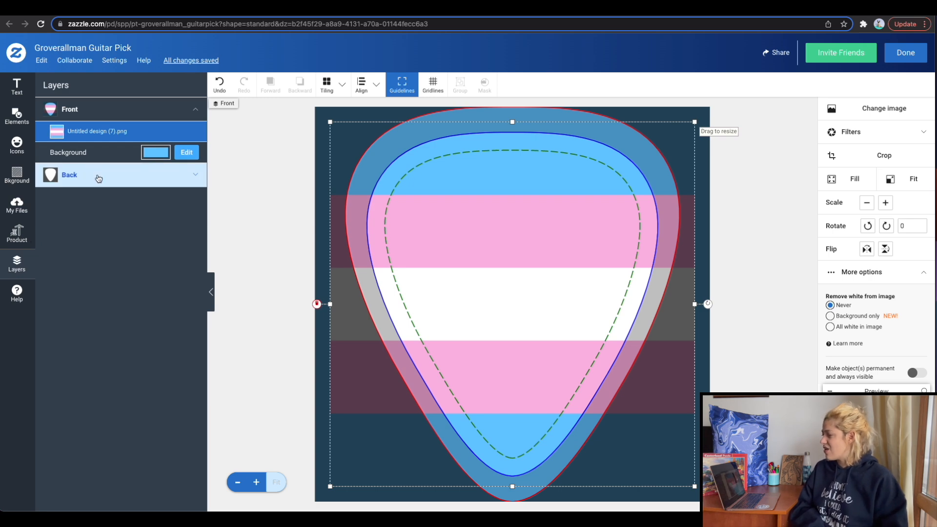
left_click(191, 177)
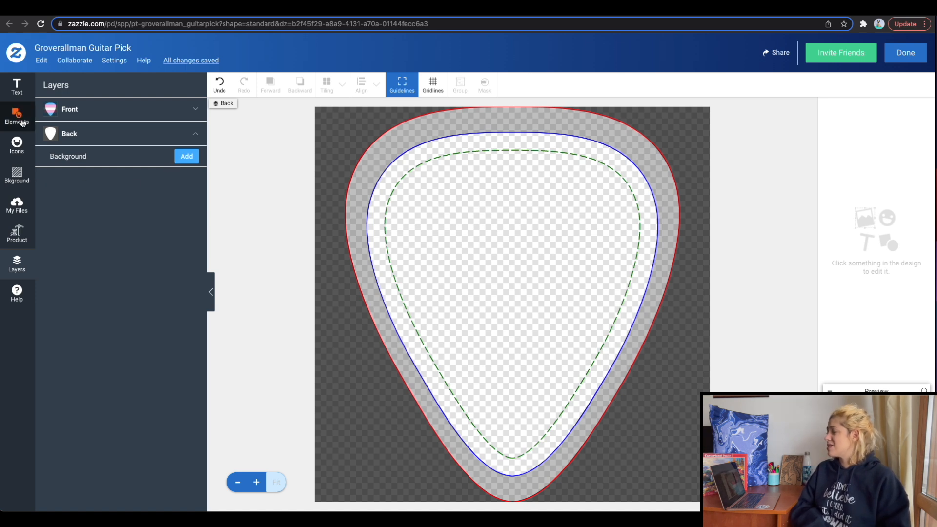
left_click(17, 86)
left_click(112, 99)
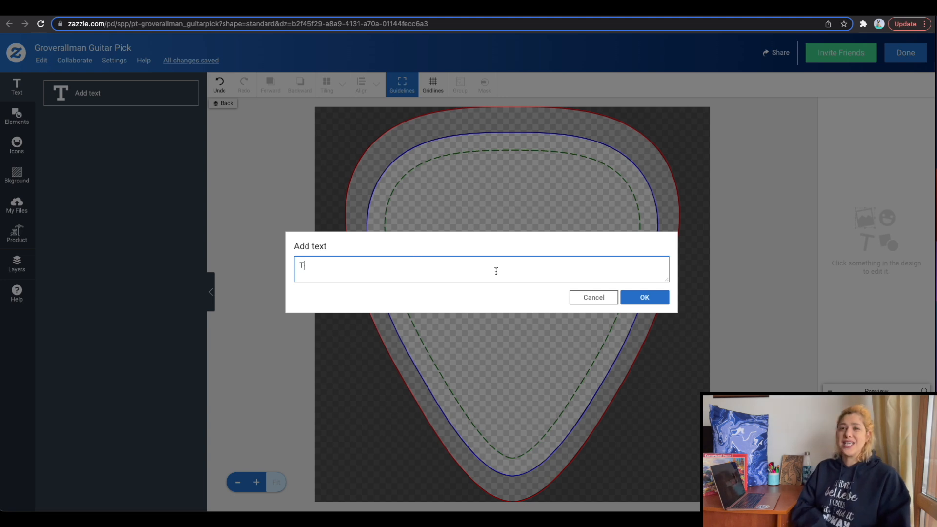
type("T")
key("Return")
Enlarge the letter T, centre it on the pick's back, and apply a background colour from the preset swatches.
left_click_drag(508, 303, 676, 456)
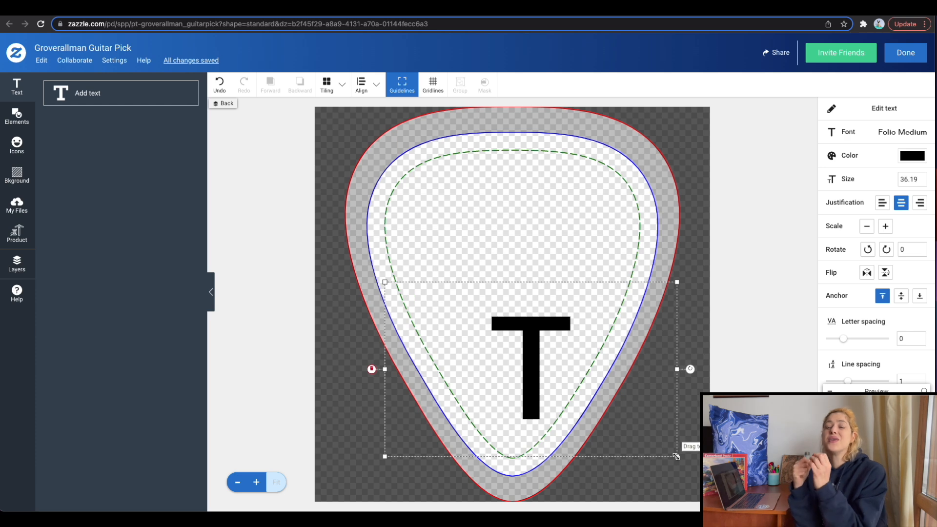
left_click_drag(533, 343, 513, 266)
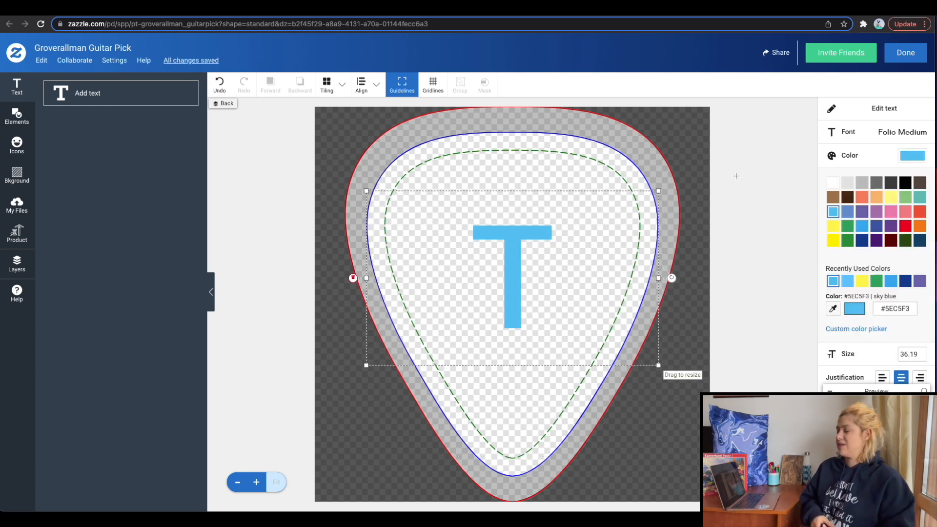
left_click(736, 176)
left_click(16, 176)
left_click(96, 245)
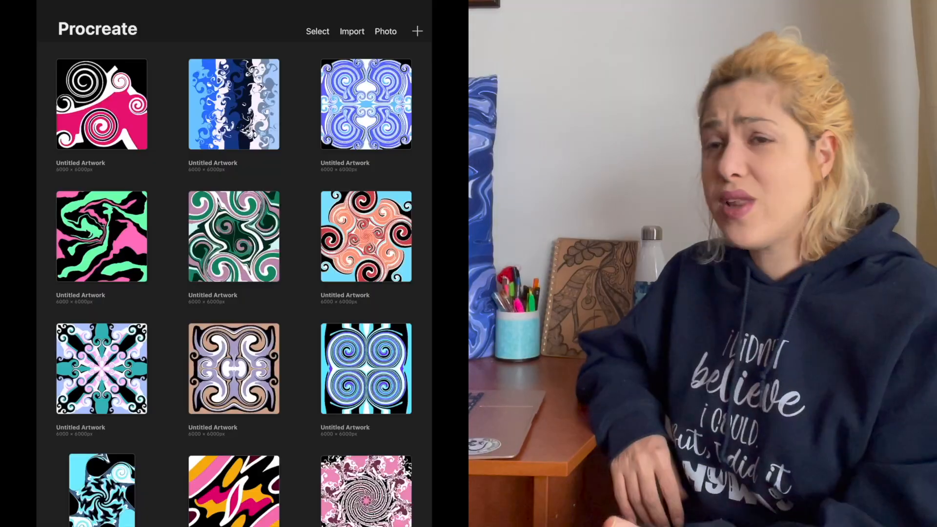
Switch to Procreate, create a new canvas from the 5000 × 4000px preset, and choose the Syrup inking brush.
left_click(417, 31)
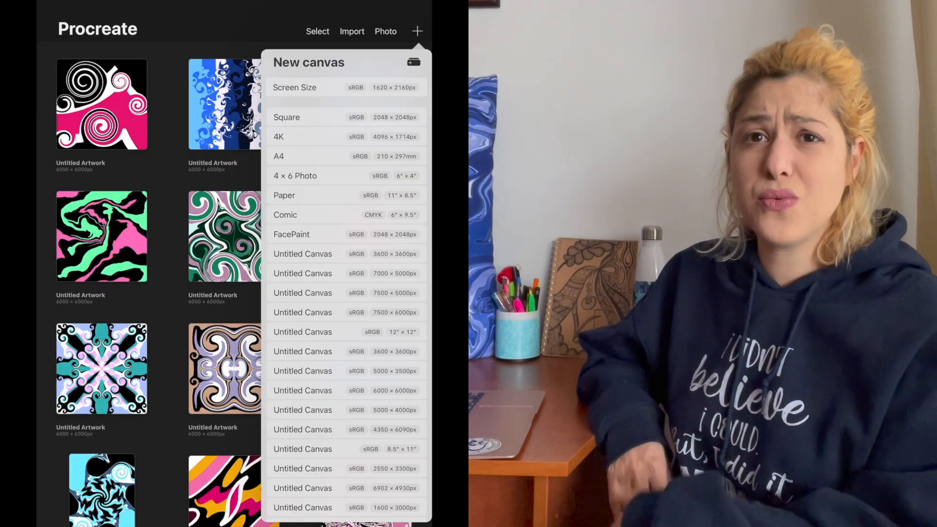
left_click(303, 410)
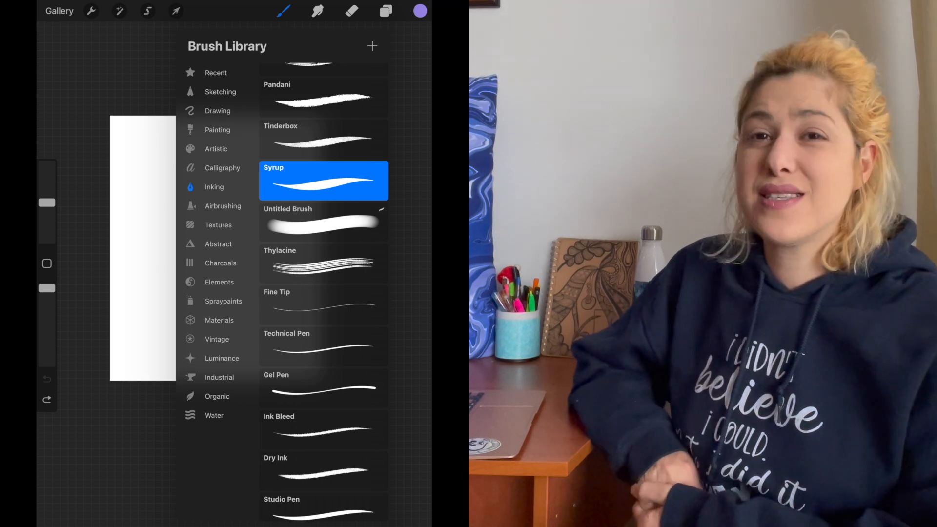
scroll(323, 293, "up", 2)
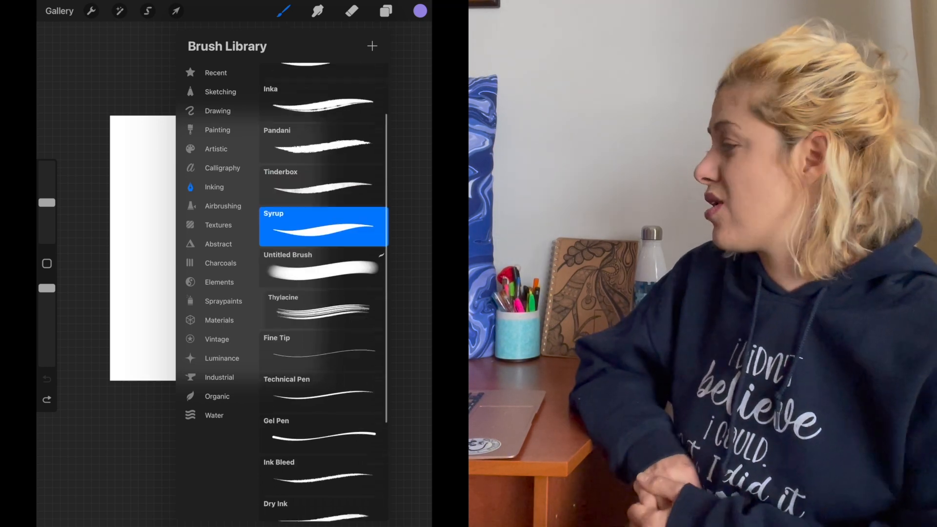
Enlarge the brush, draw a light purple vertical line about a third across the canvas, and fill the area left of it.
left_click_drag(47, 203, 47, 167)
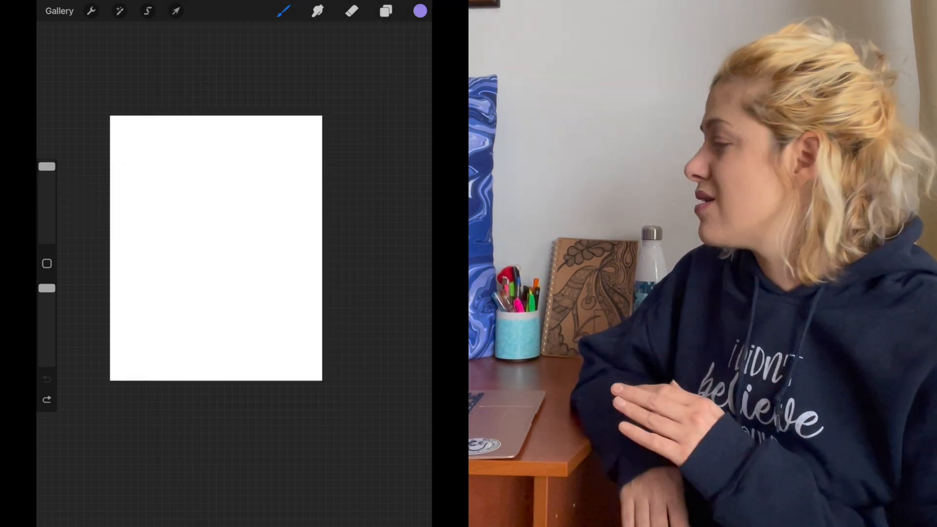
left_click_drag(186, 116, 188, 380)
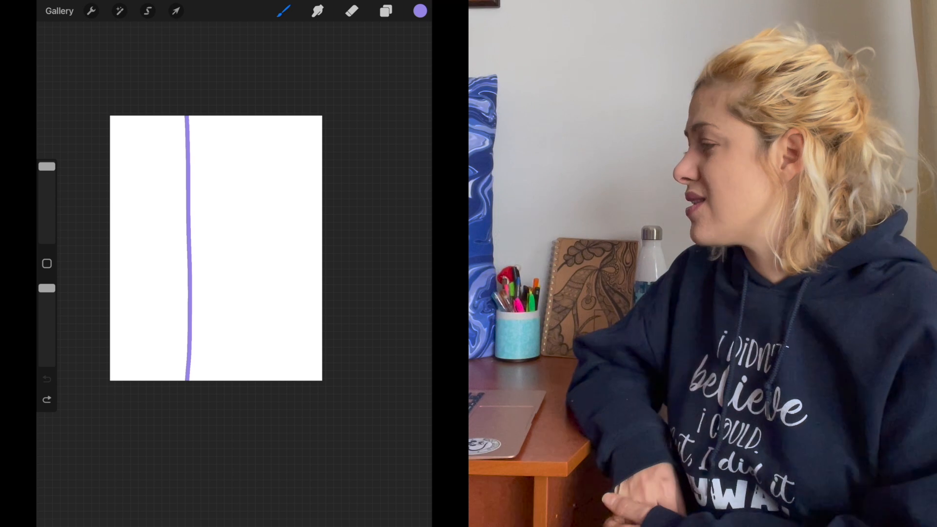
mouse_move(420, 11)
left_mouse_down()
mouse_move(225, 172)
mouse_move(147, 257)
left_mouse_up()
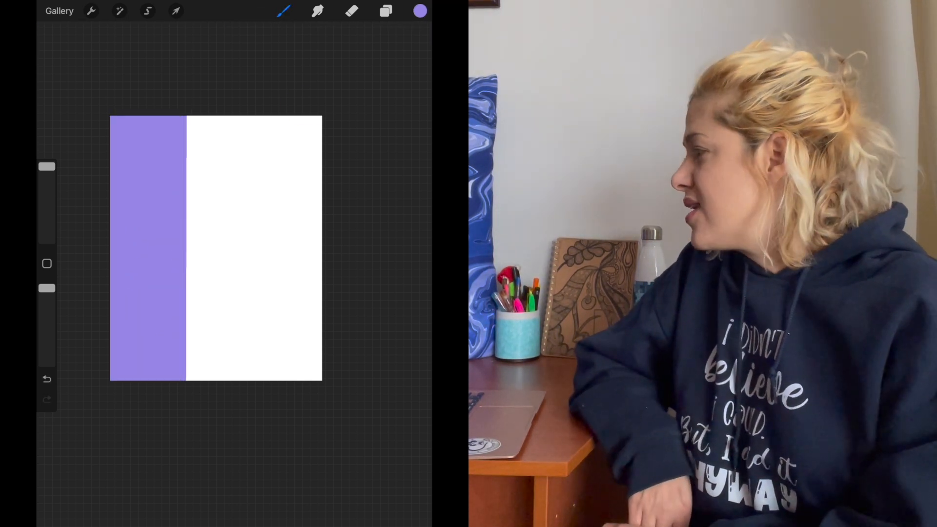
Draw a green vertical line about two thirds across, fill the right part with green, and apply white to the middle stripe.
left_click(420, 11)
left_click_drag(322, 179, 314, 160)
left_click_drag(295, 117, 310, 104)
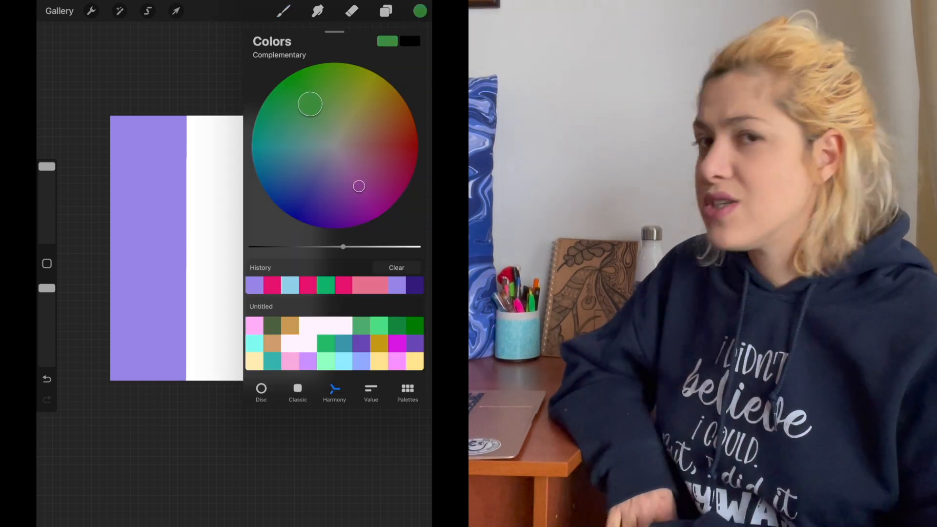
left_click(420, 10)
left_click_drag(254, 115, 258, 380)
left_click_drag(420, 11, 274, 251)
left_click_drag(212, 218, 213, 218)
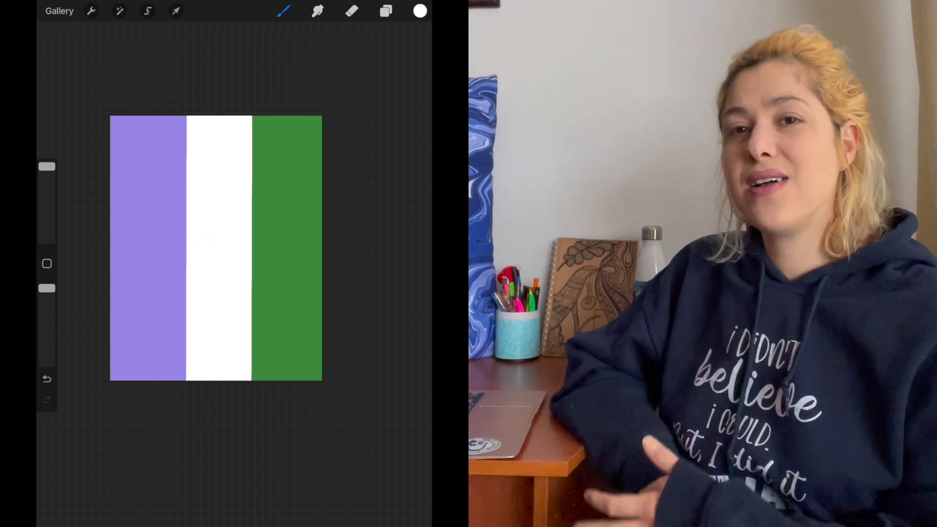
Start the Liquify adjustment on the striped canvas and set its mode to Push.
left_click(120, 11)
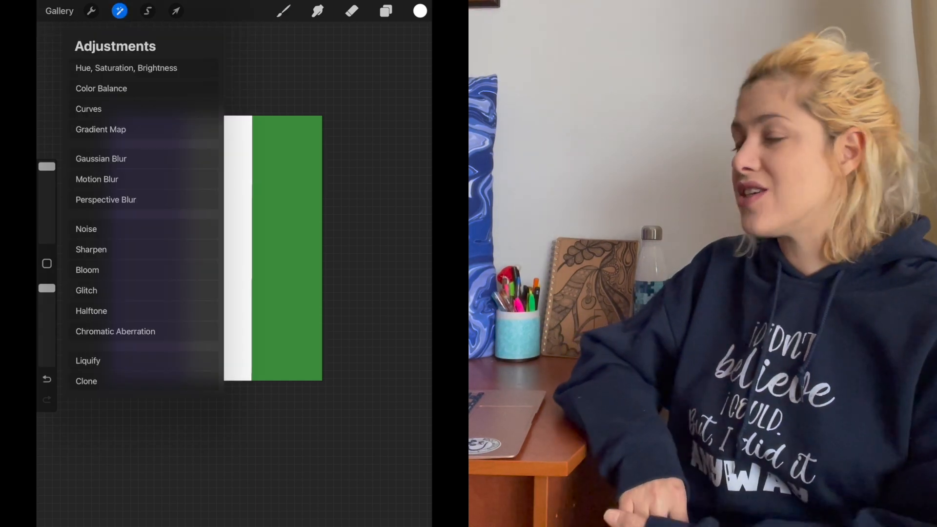
left_click(88, 361)
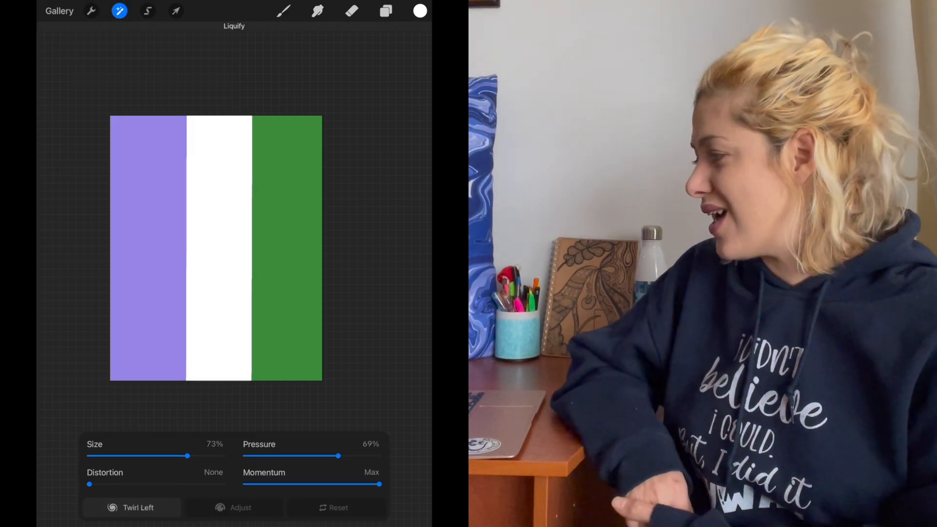
left_click(131, 508)
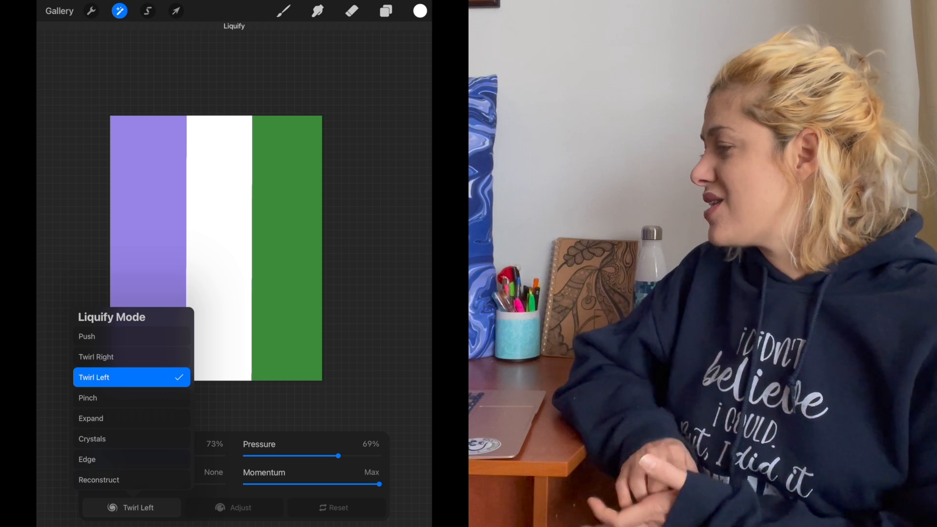
left_click(132, 337)
Try pushing the purple and green stripe edges into waves, undoing the distorted first push and setting distortion to None.
left_click_drag(172, 346, 257, 341)
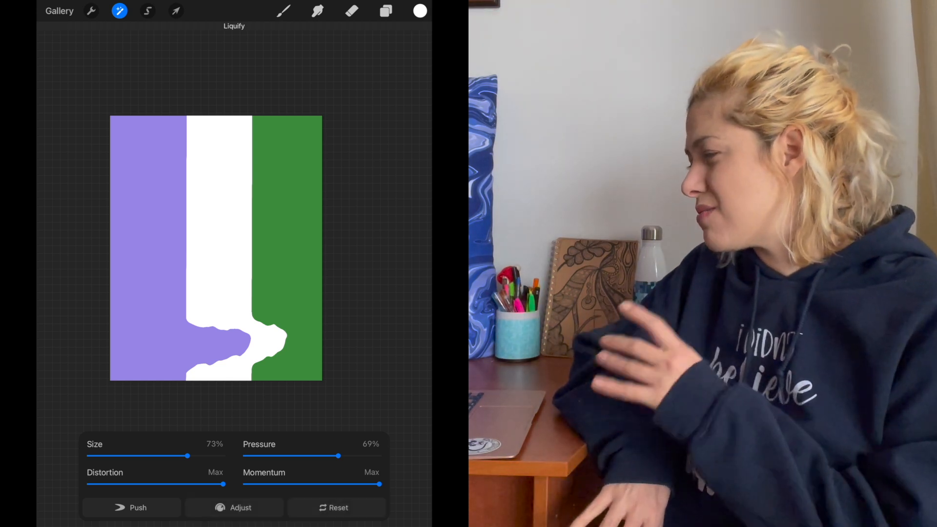
key("ctrl+z")
left_click_drag(223, 484, 89, 484)
left_click_drag(188, 337, 226, 334)
left_click_drag(259, 278, 188, 280)
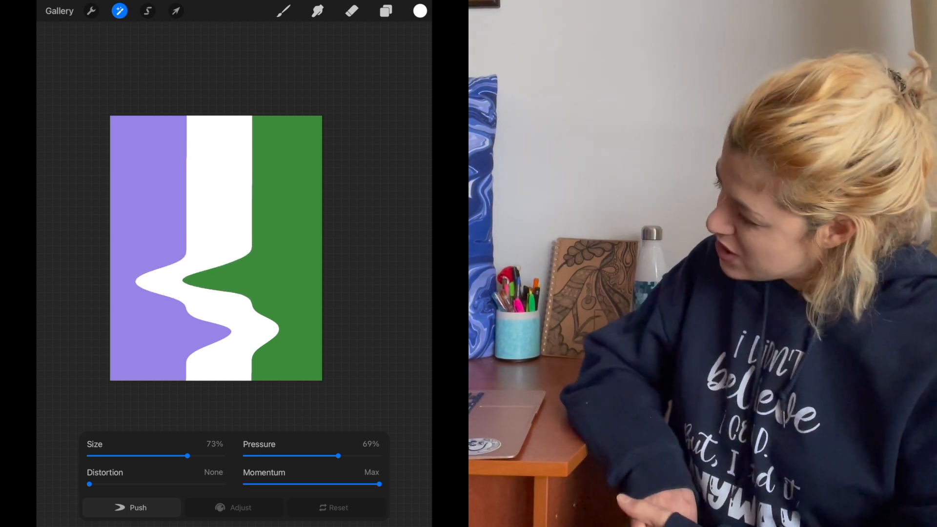
left_click_drag(193, 218, 300, 219)
left_click_drag(202, 227, 305, 223)
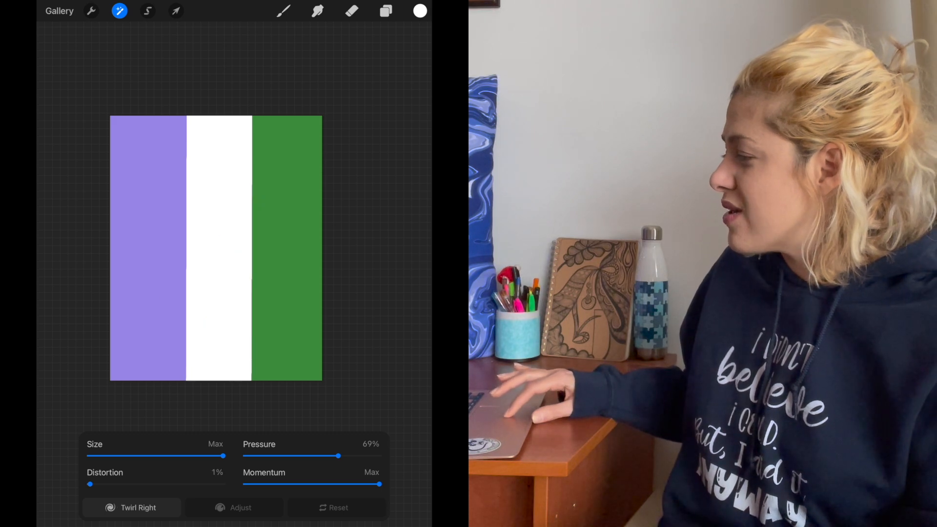
left_click_drag(186, 298, 180, 300)
Set Liquify to Twirl Left and twirl the upper edge between the white and green stripes into a spiral.
left_click(131, 508)
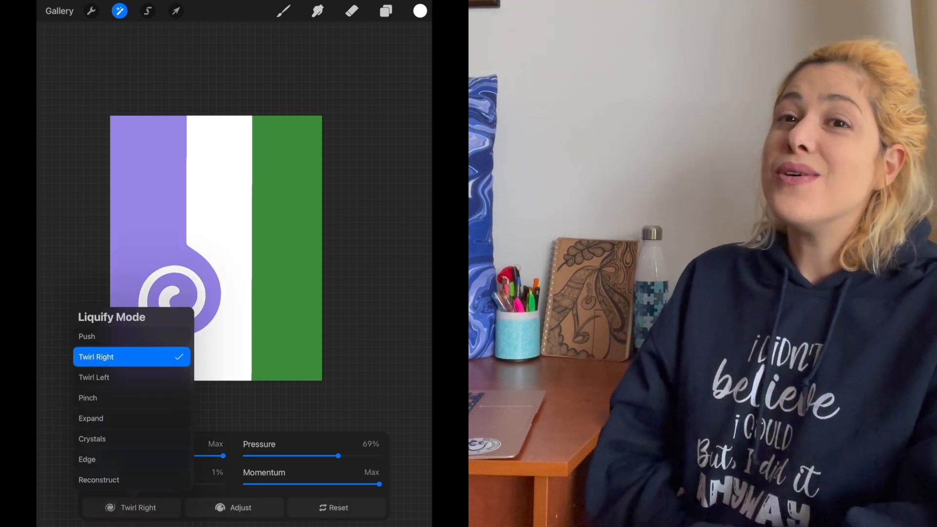
left_click(94, 377)
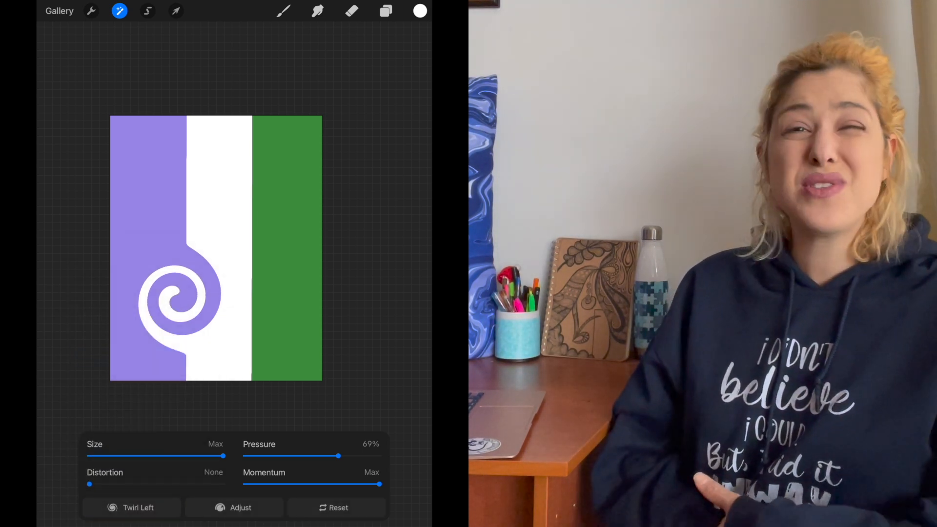
left_click_drag(251, 193, 251, 194)
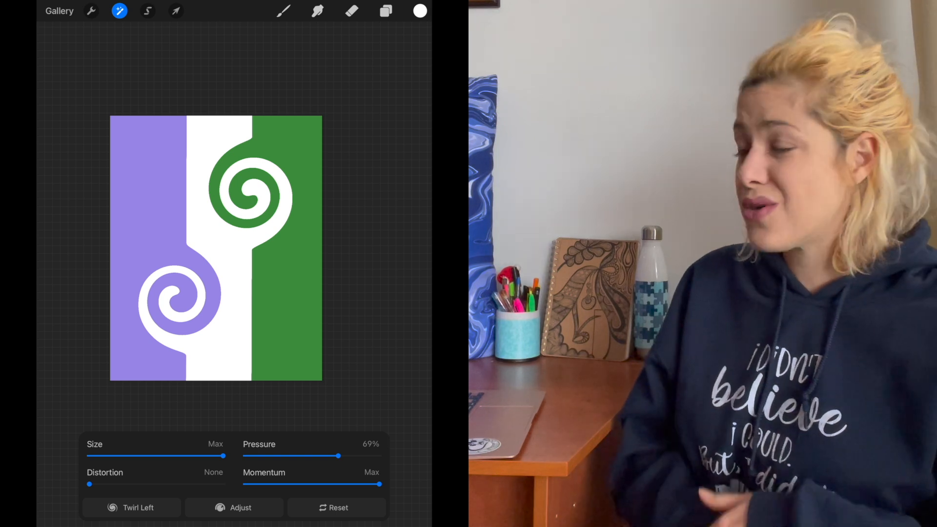
Export the swirled purple, white and green design as a JPEG and send it to the laptop via AirDrop.
left_click(91, 11)
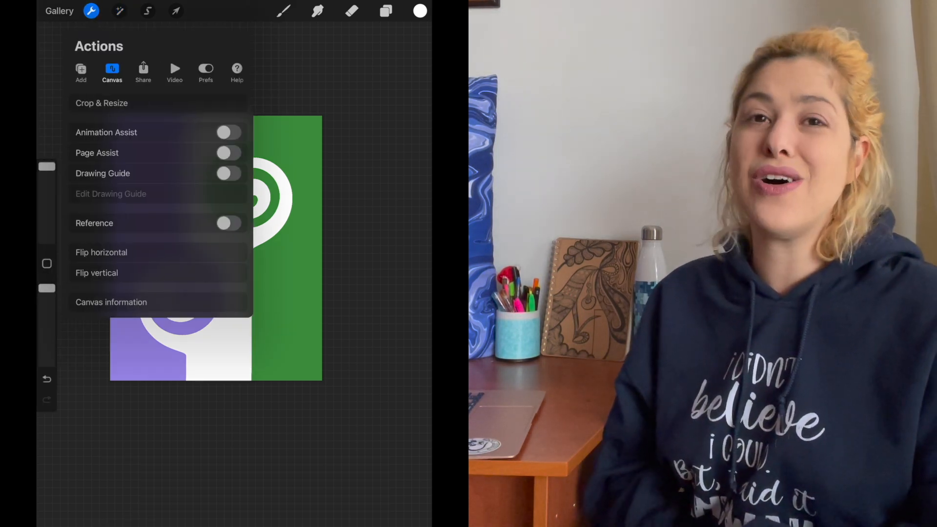
left_click(143, 72)
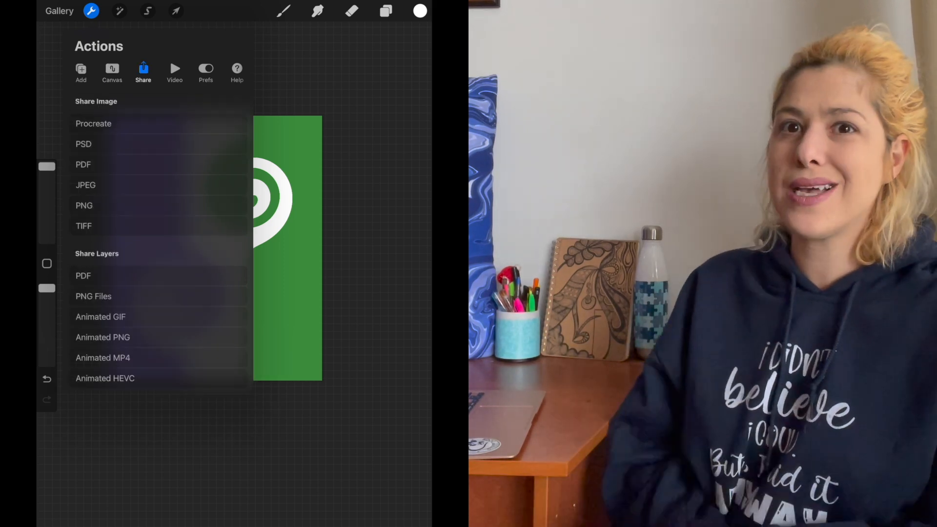
left_click(86, 185)
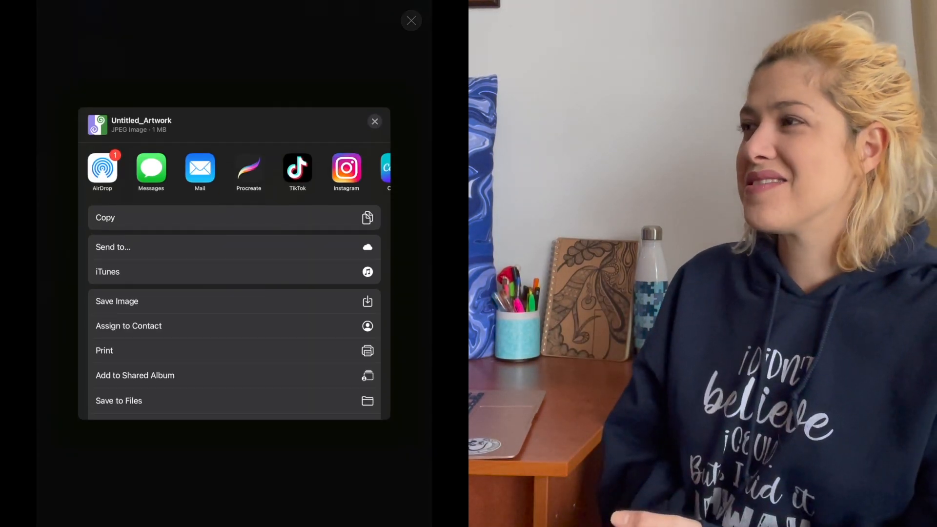
left_click(102, 168)
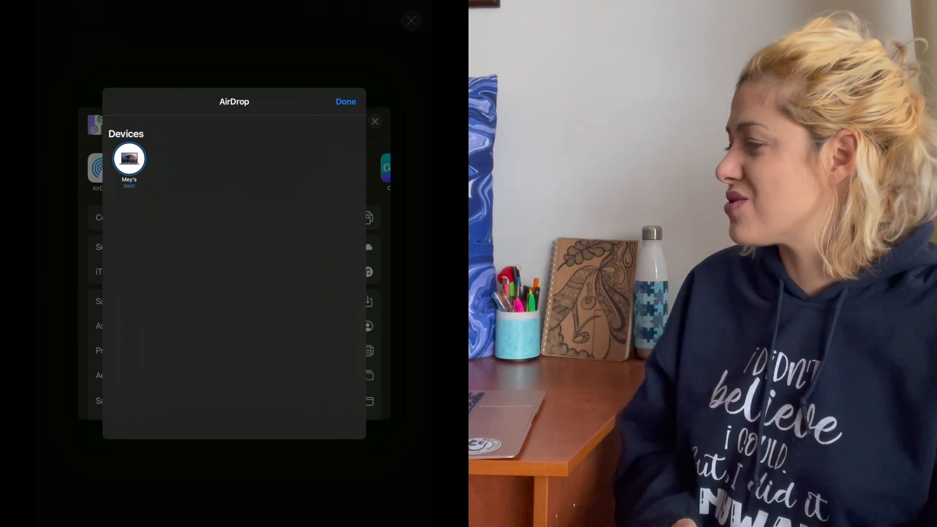
left_click(346, 102)
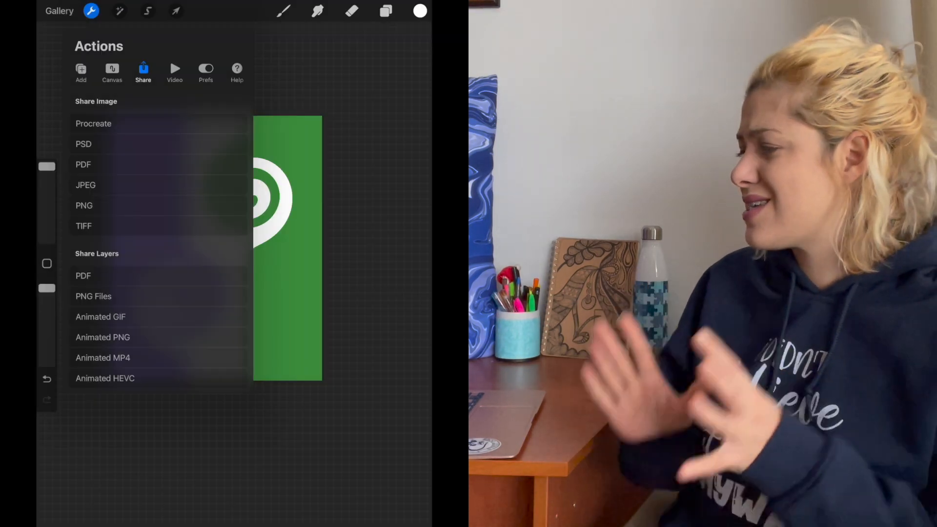
Recolour the purple area light pink and the green area bright cyan, and open the image sharing formats.
left_click_drag(420, 11, 151, 219)
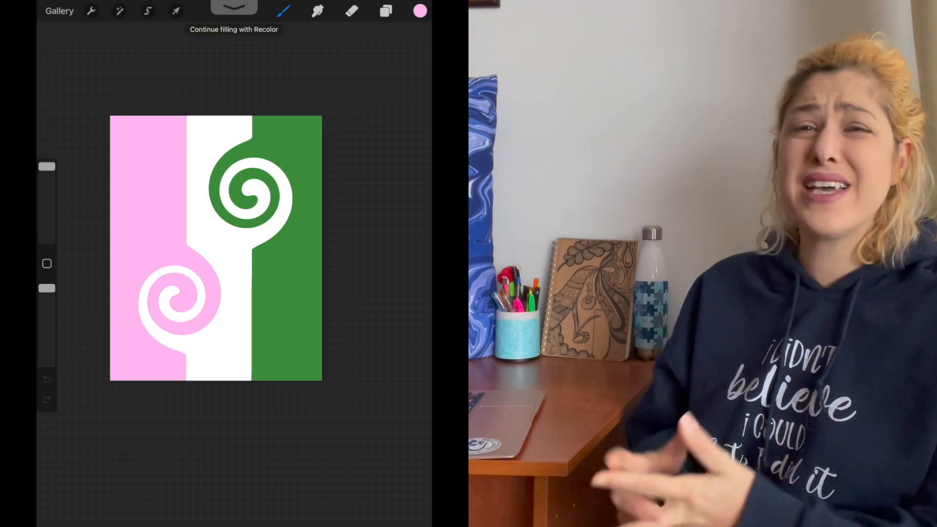
left_click(420, 11)
left_click_drag(352, 163, 301, 153)
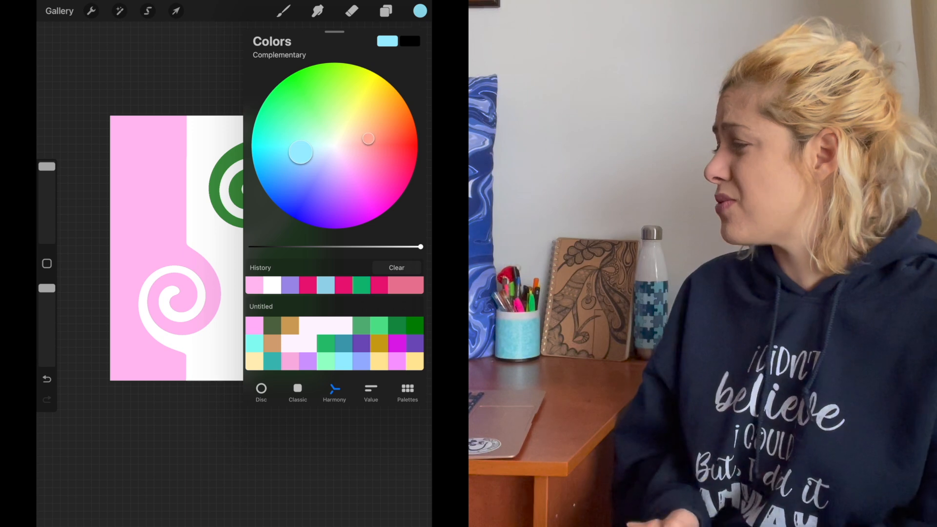
left_click_drag(420, 11, 304, 148)
left_click(420, 10)
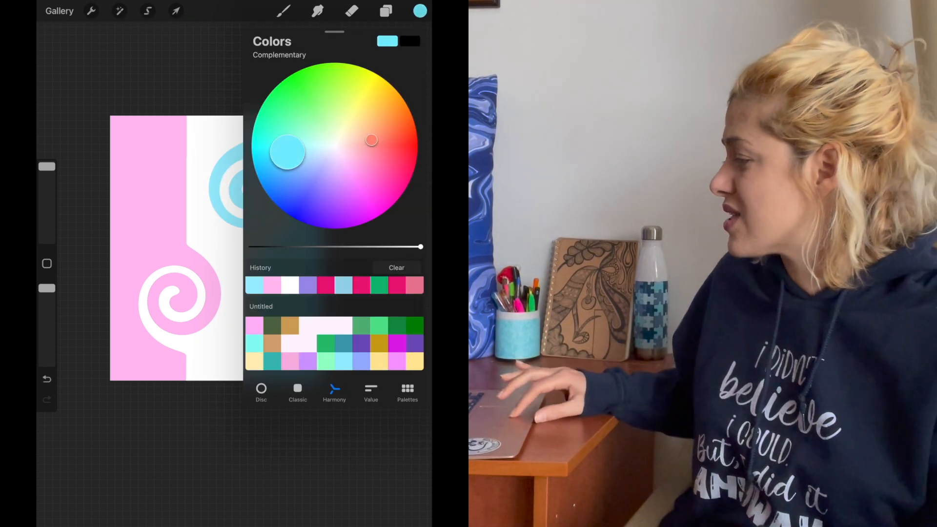
left_click_drag(420, 11, 295, 157)
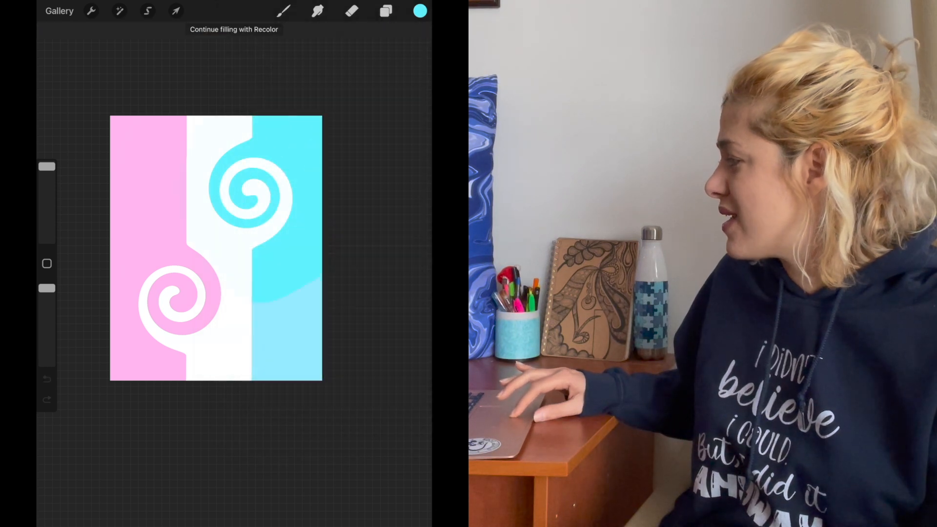
left_click(91, 11)
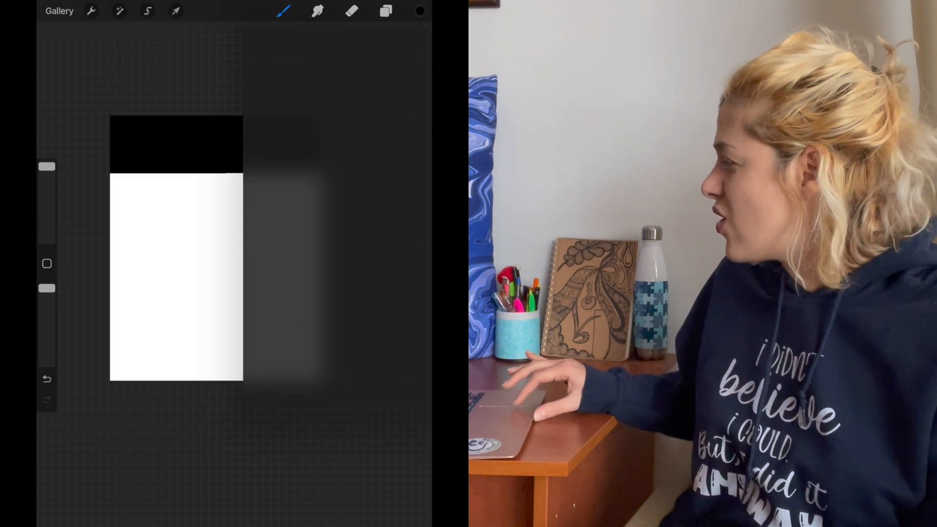
Fill the second stripe of the black, grey, white and purple flag with grey, and twirl the black-grey edge at its left.
left_click_drag(250, 247, 283, 247)
left_click_drag(420, 11, 293, 210)
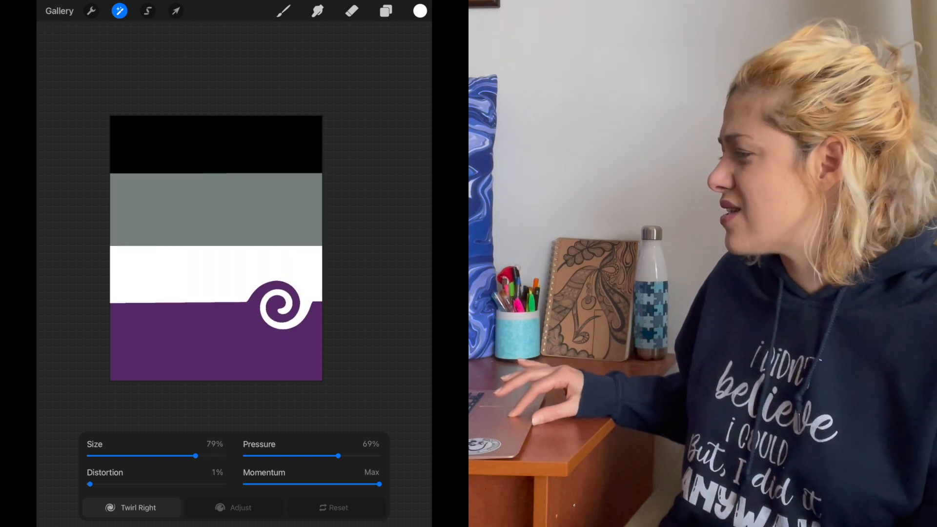
left_click(144, 173)
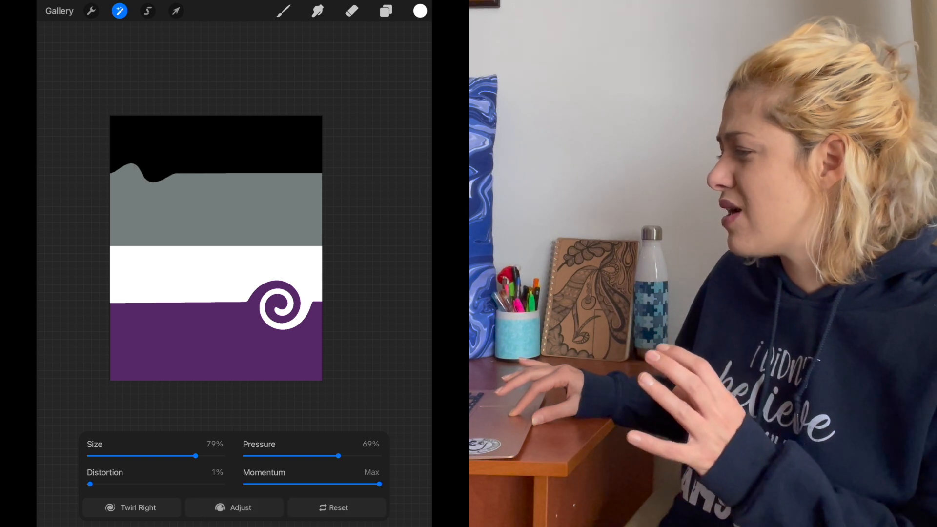
left_click_drag(144, 173, 144, 173)
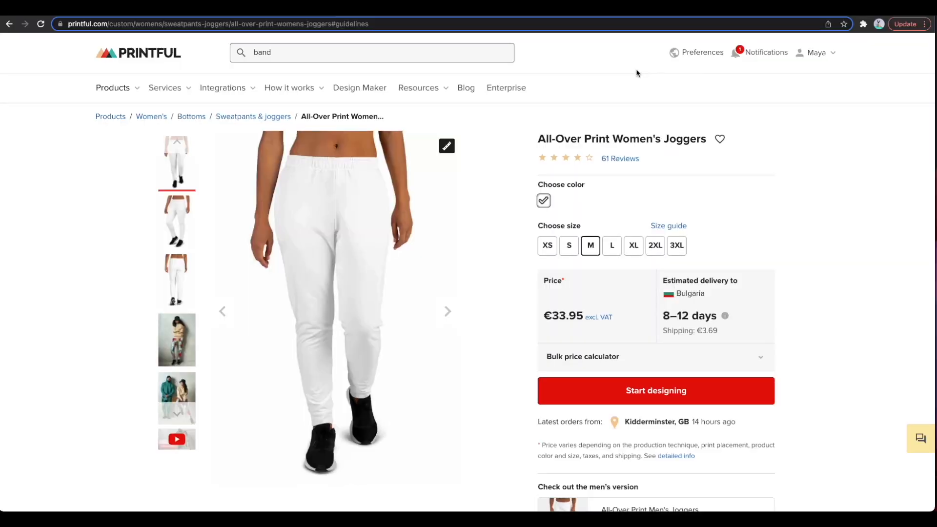
Switch to Printful, start designing the All-Over Print Women's Joggers, and upload Untitled_Artwork 2.jpg, 3.jpg and 4.jpg from Downloads.
scroll(637, 72, "down", 2)
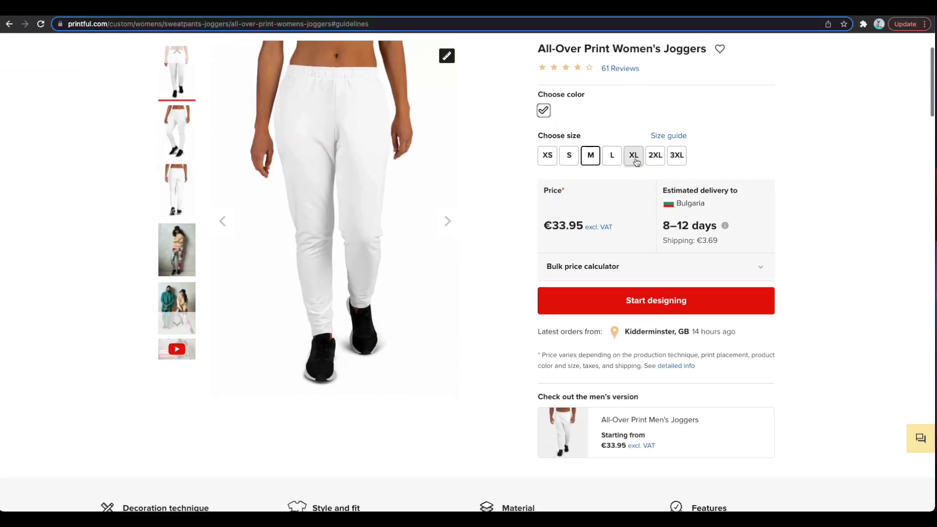
left_click(635, 300)
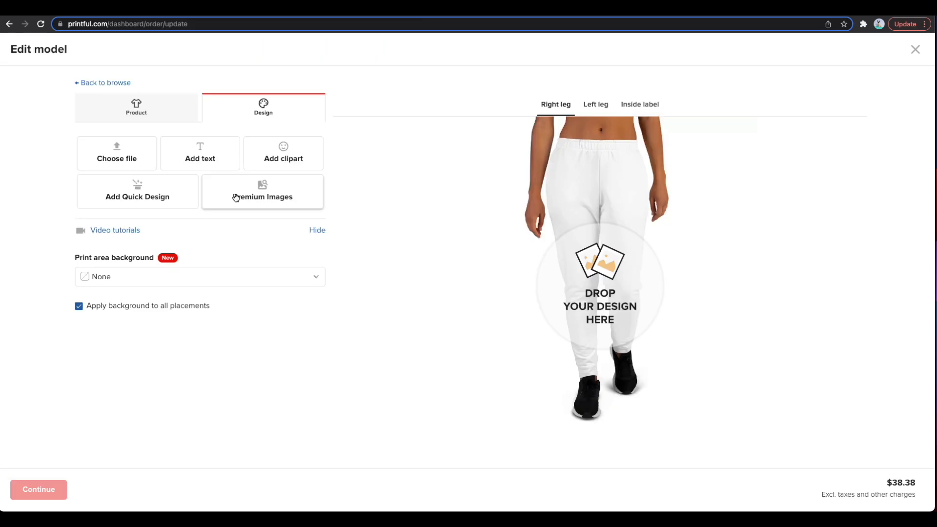
left_click(124, 169)
left_click(610, 109)
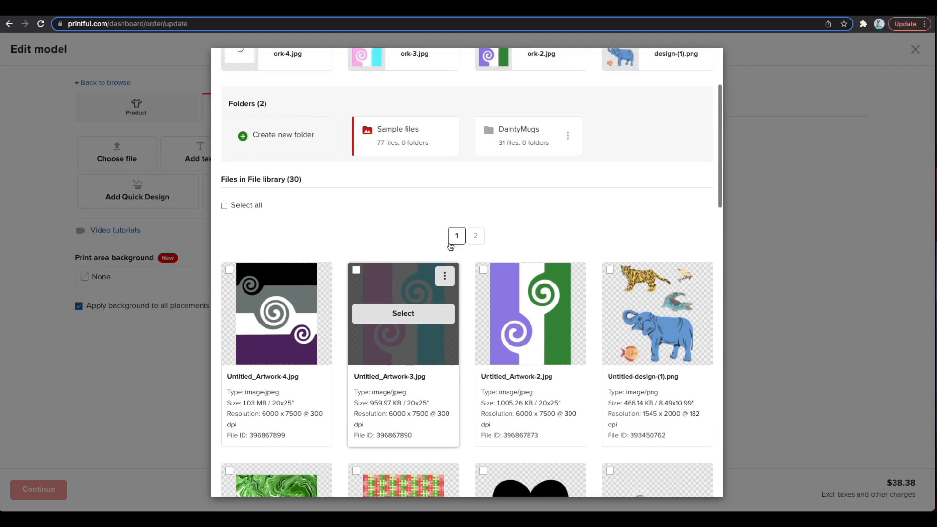
Place Untitled_Artwork-4.jpg from the file library on the joggers' right leg and left leg.
scroll(451, 247, "up", 1)
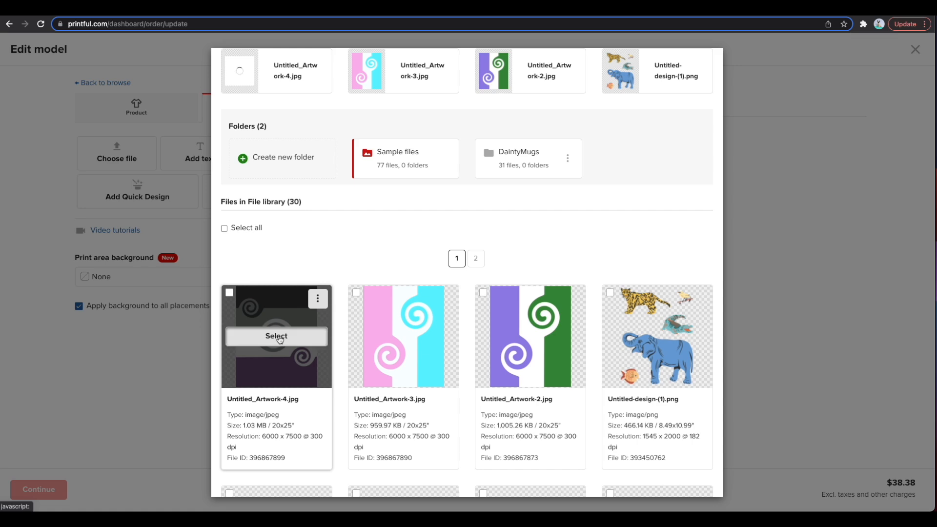
left_click(276, 336)
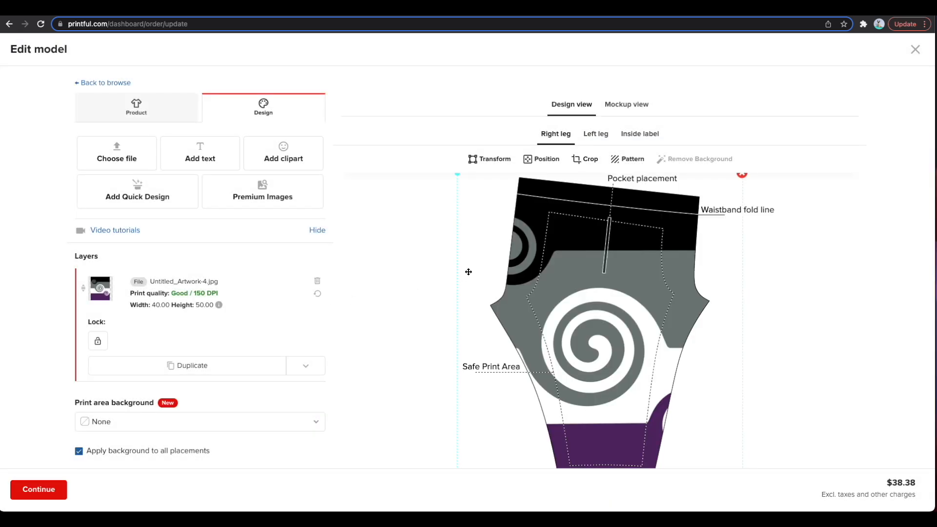
scroll(469, 272, "down", 3)
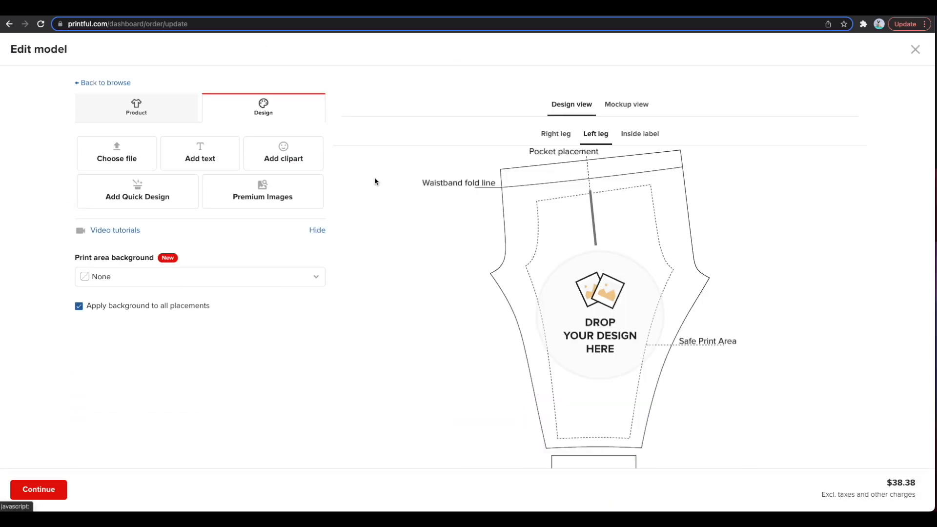
left_click(151, 198)
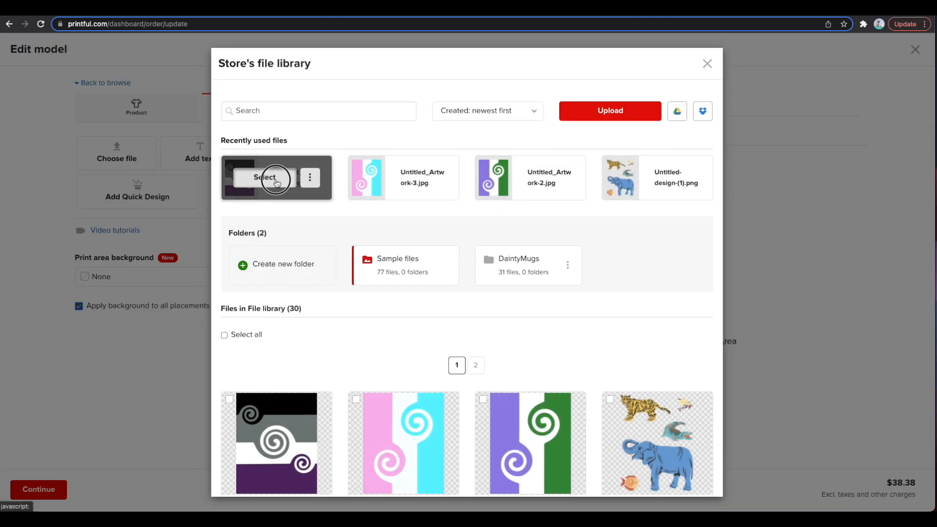
left_click(274, 178)
Preview the joggers' mockups from the front, side, back and other angles.
left_click(627, 104)
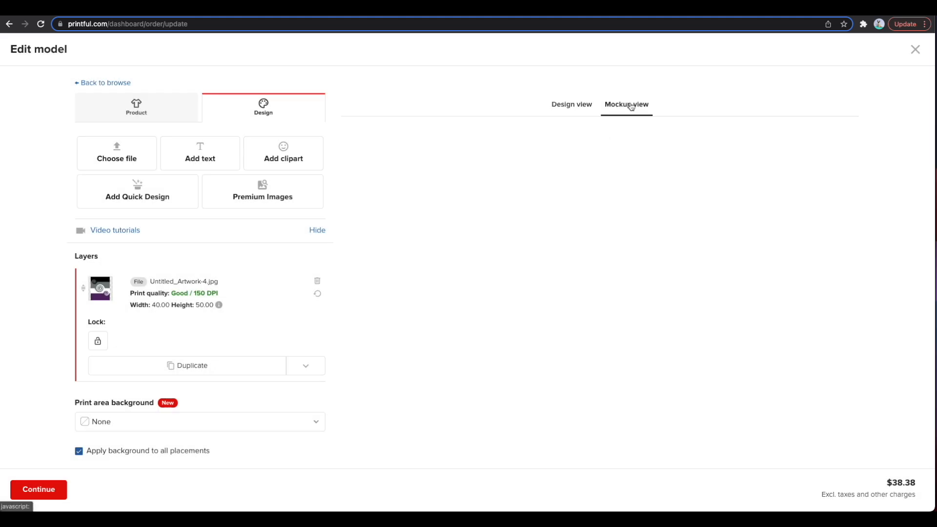
scroll(690, 195, "down", 1)
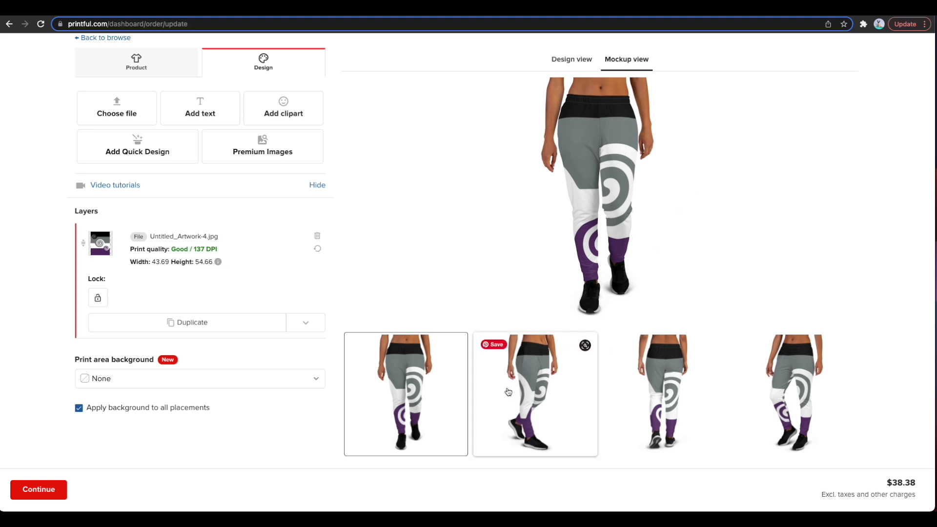
left_click(540, 386)
left_click(665, 386)
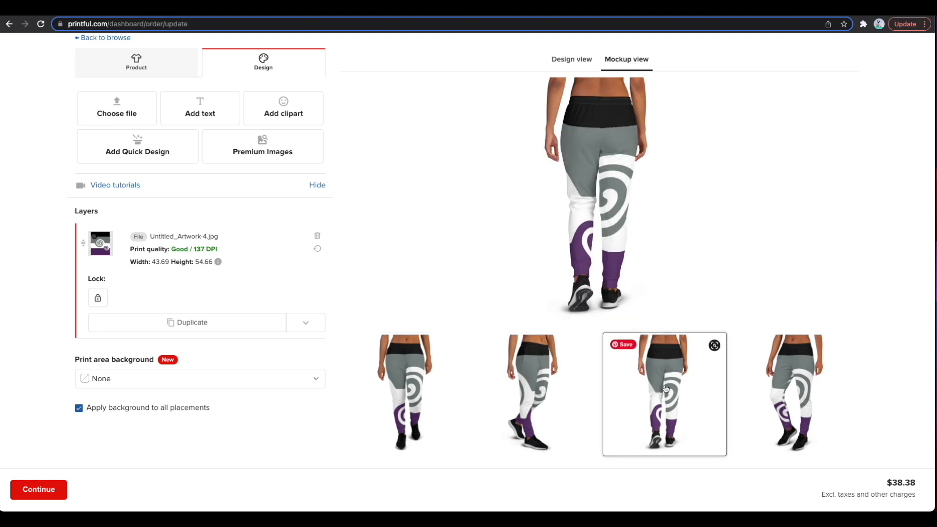
left_click(793, 386)
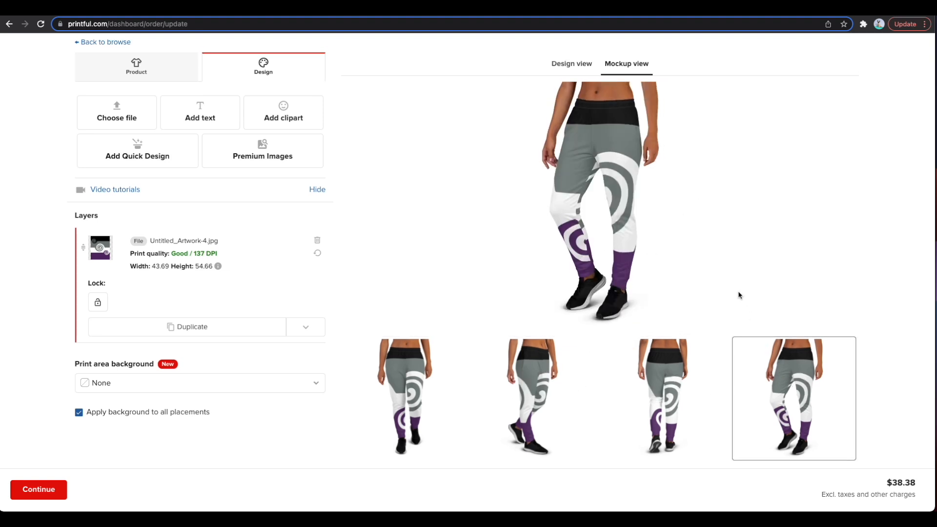
scroll(740, 295, "up", 1)
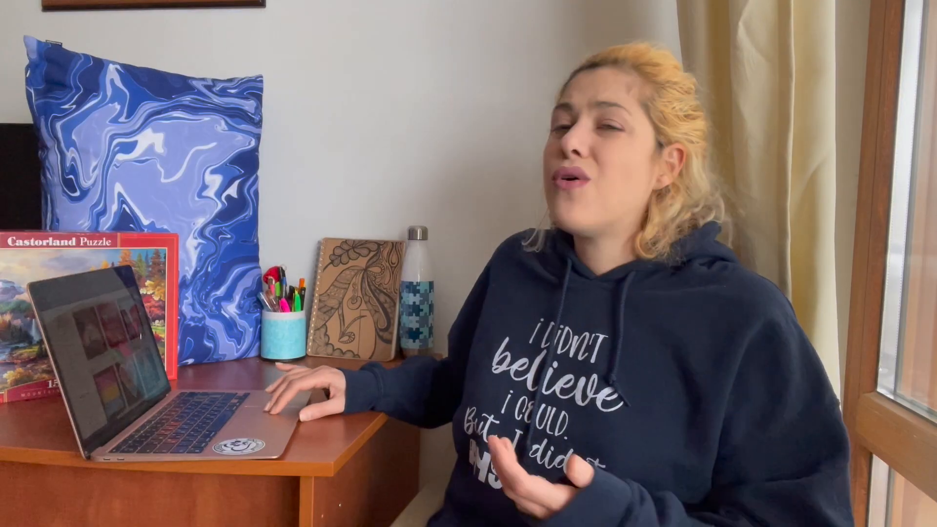